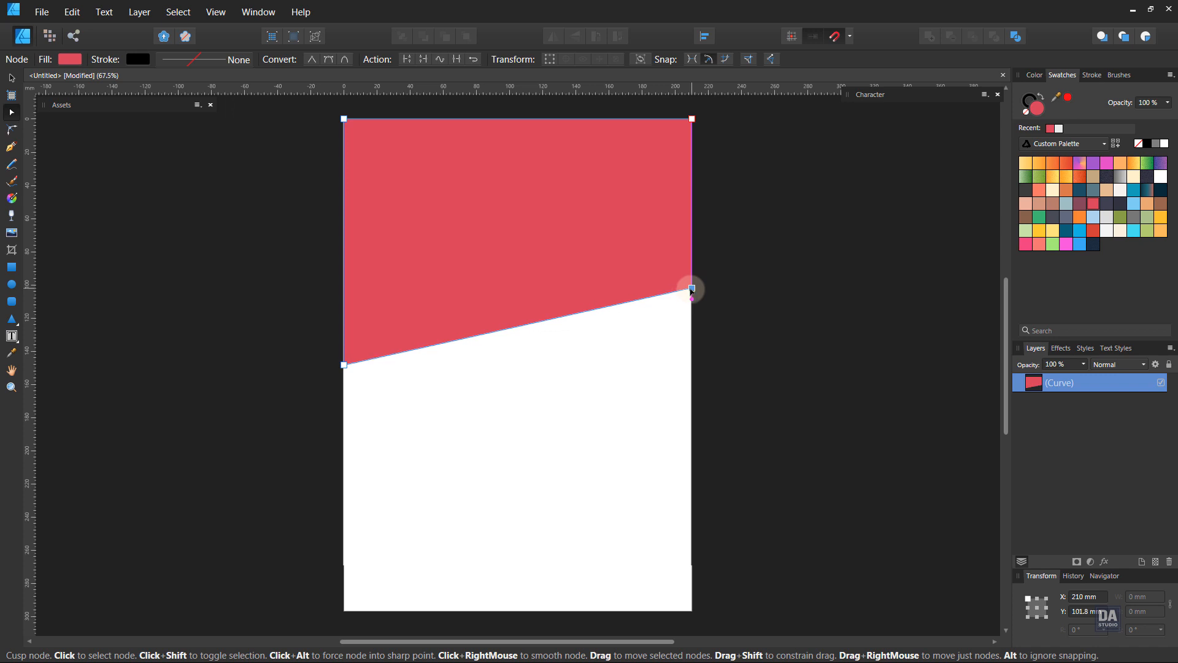
# Duplicate the slanted red shape and move the lower copy down about 7 mm
pyautogui.rightClick(1095, 385)
pyautogui.click(1071, 177)
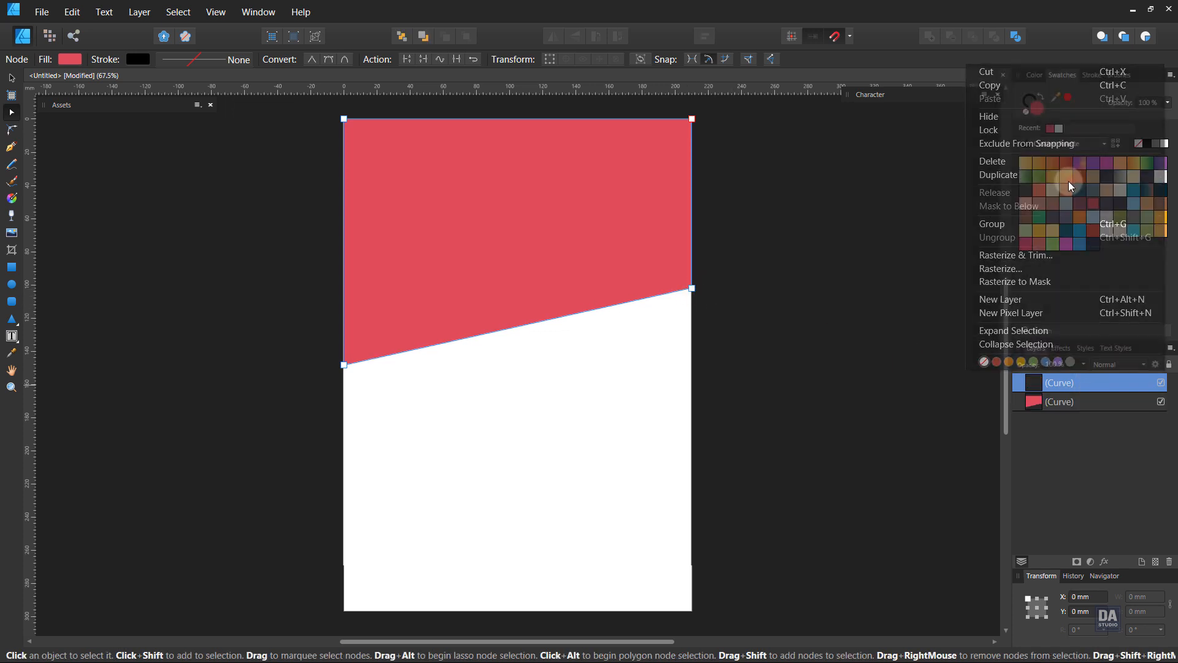
pyautogui.click(1081, 401)
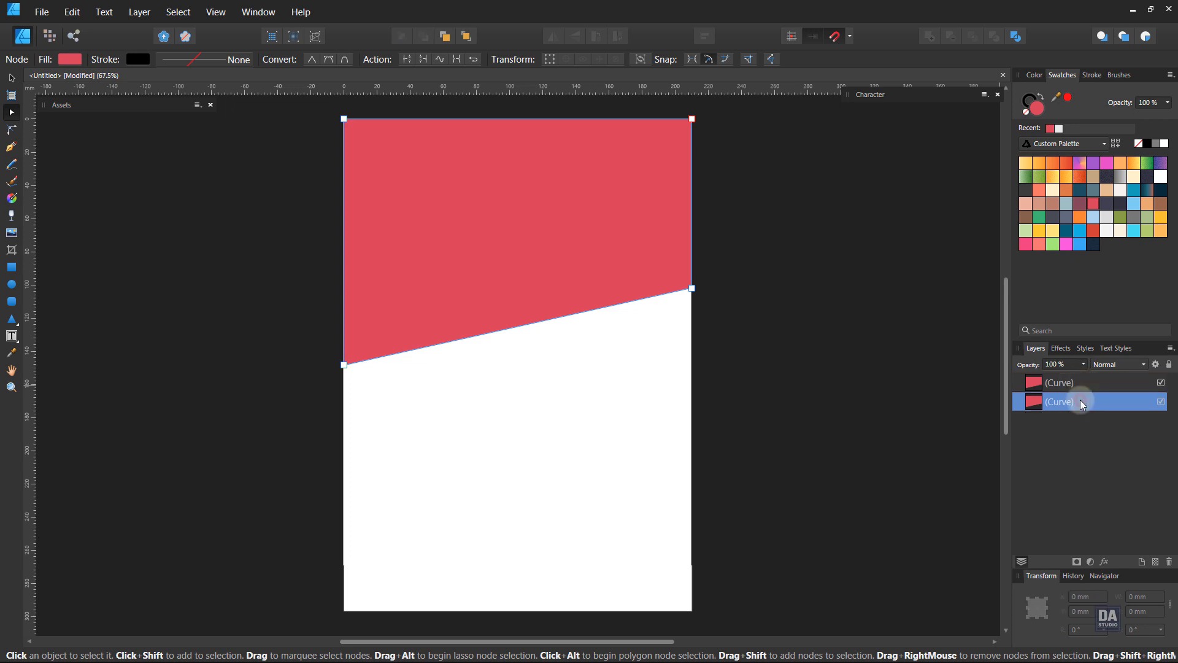
pyautogui.press('v')
pyautogui.moveTo(563, 335); pyautogui.dragTo(566, 348)
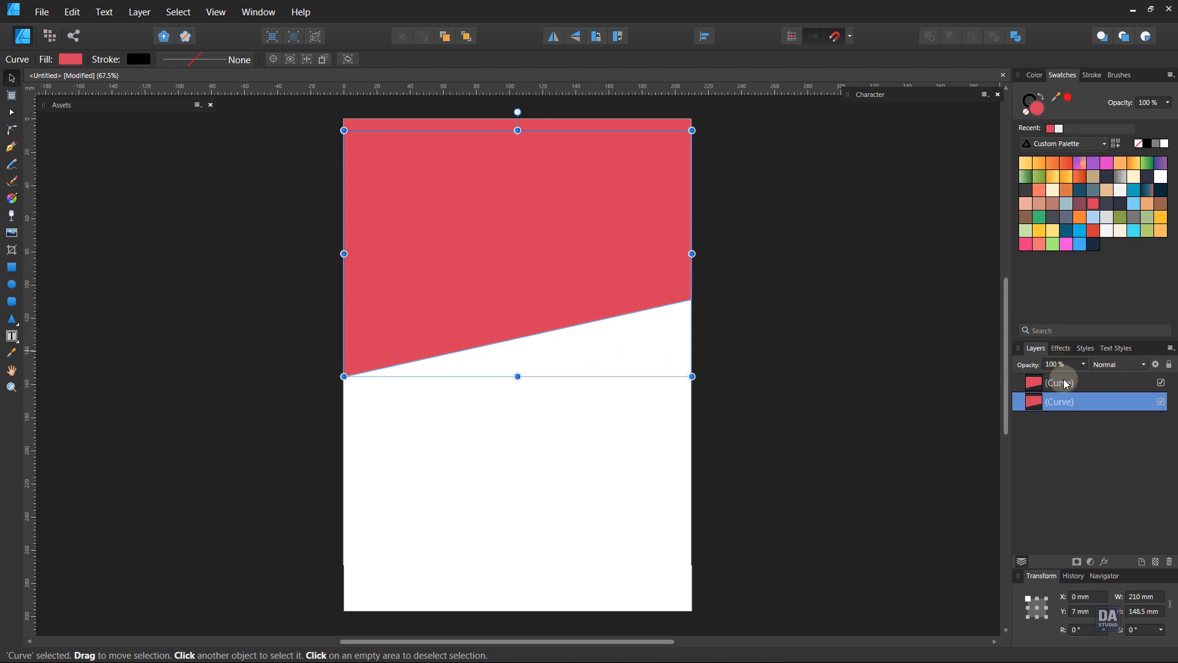
# Fill the lower copy with the muted purple swatch and nudge it slightly further down to widen the diagonal strip
pyautogui.click(1079, 203)
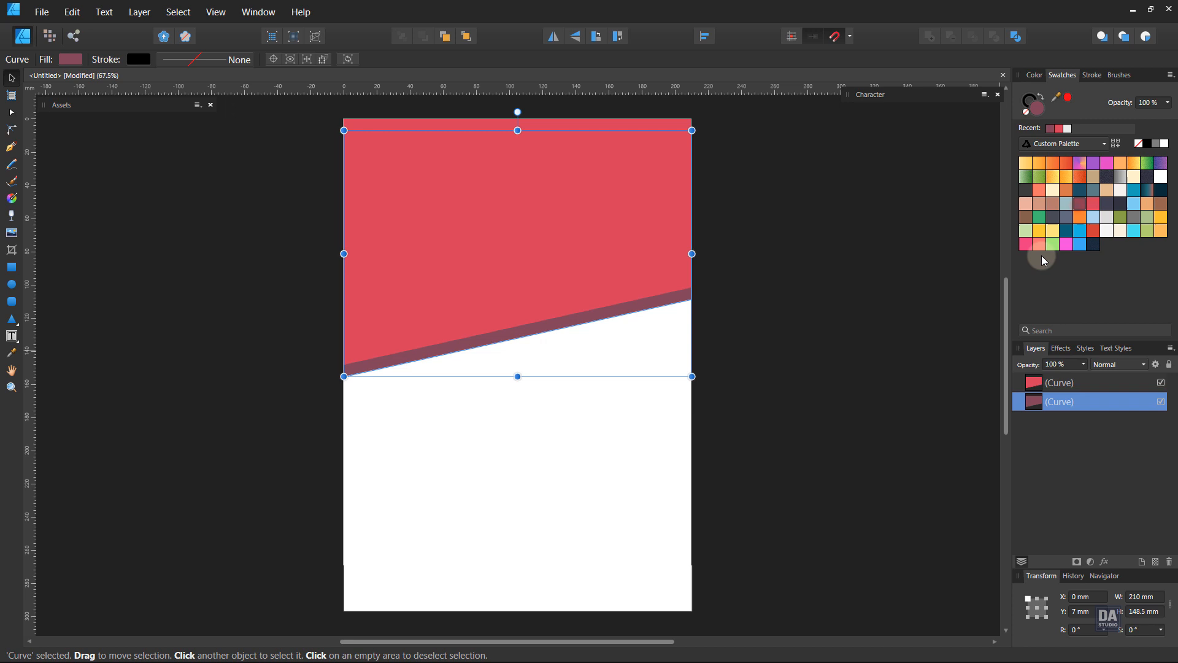
pyautogui.click(818, 328)
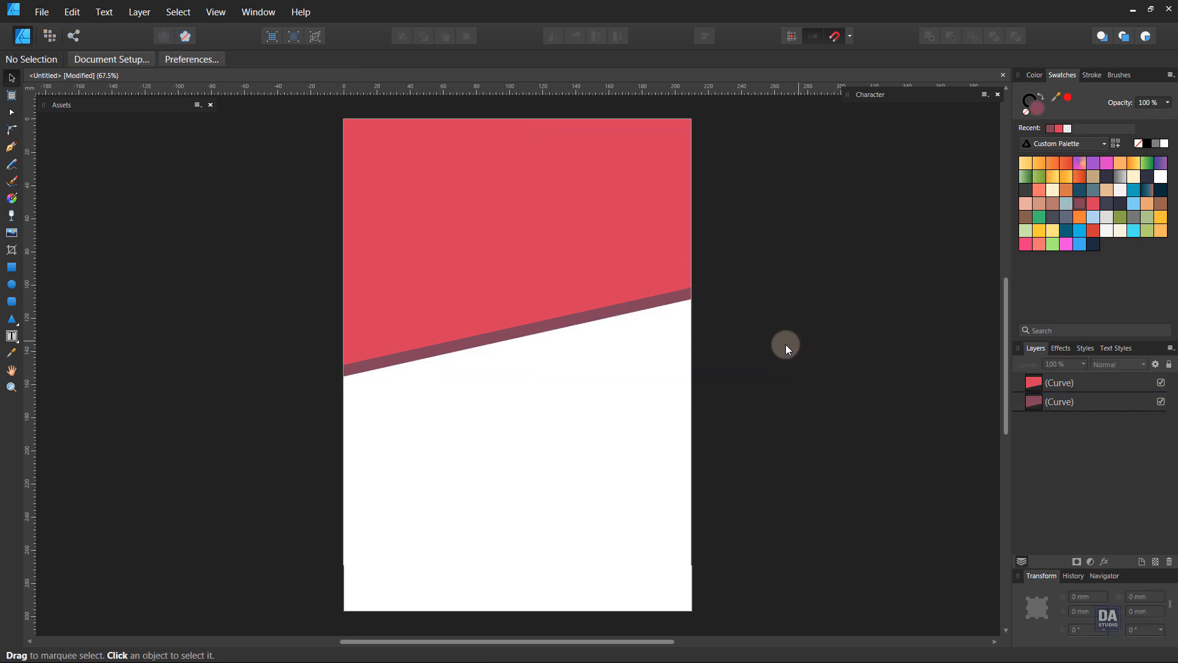
pyautogui.click(1020, 401)
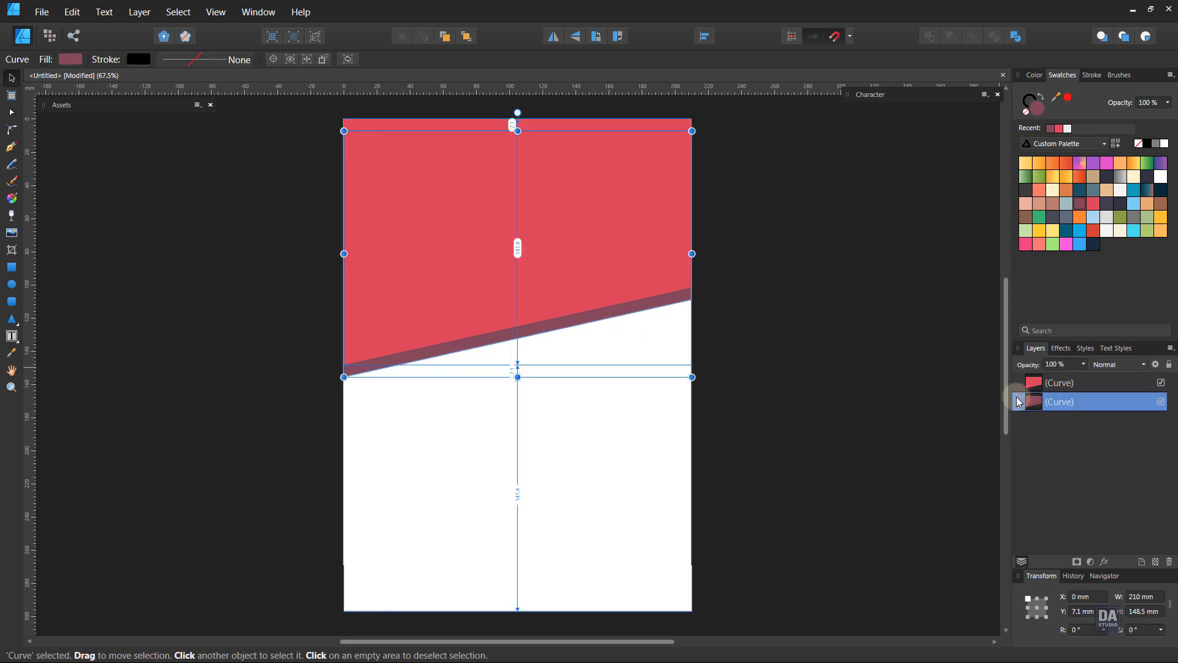
pyautogui.click(858, 385)
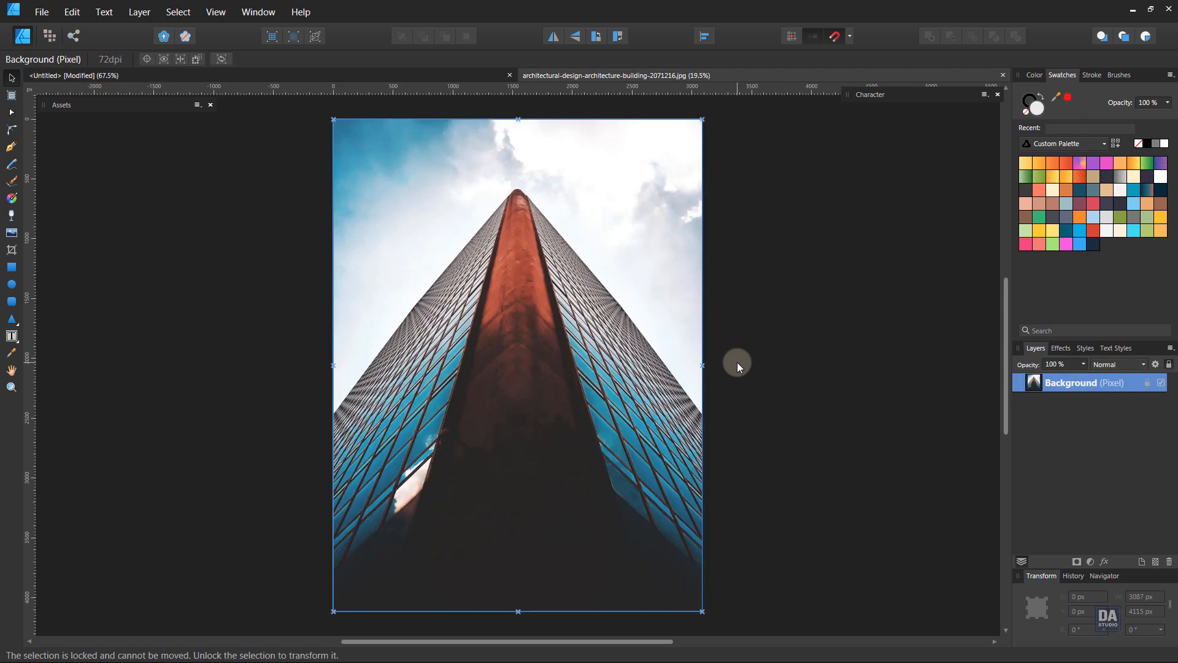
# Unlock the building photo's Background layer, scale it down proportionally to about 900 × 1200 px and copy it
pyautogui.click(738, 362)
pyautogui.click(665, 354)
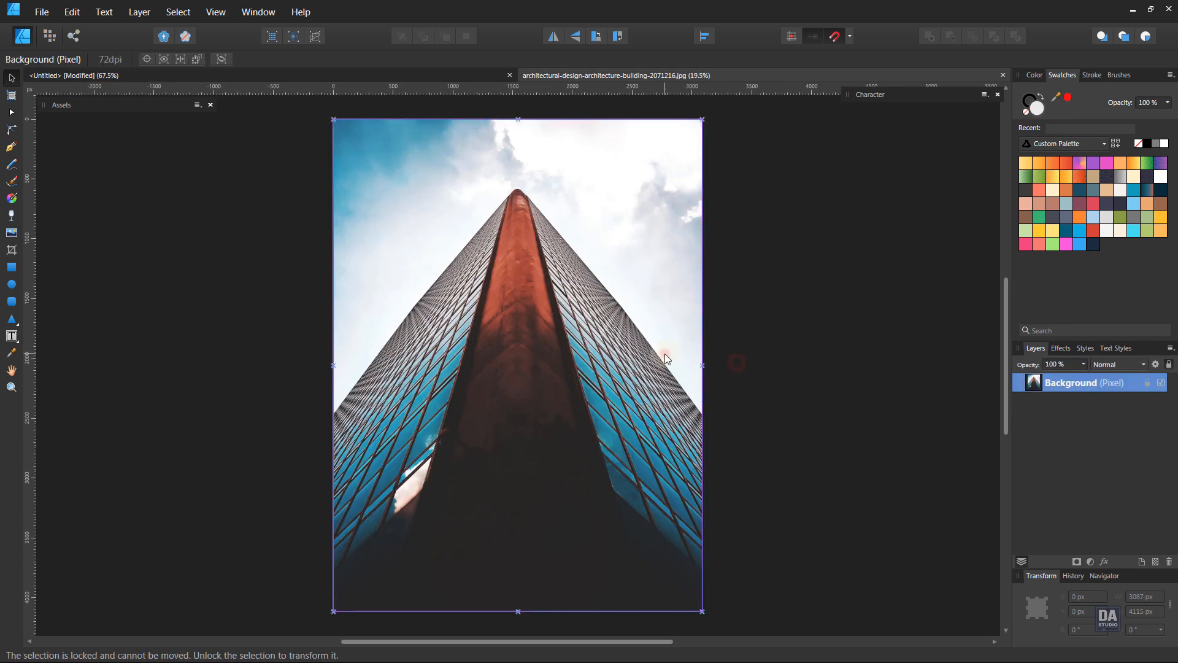
pyautogui.click(1148, 383)
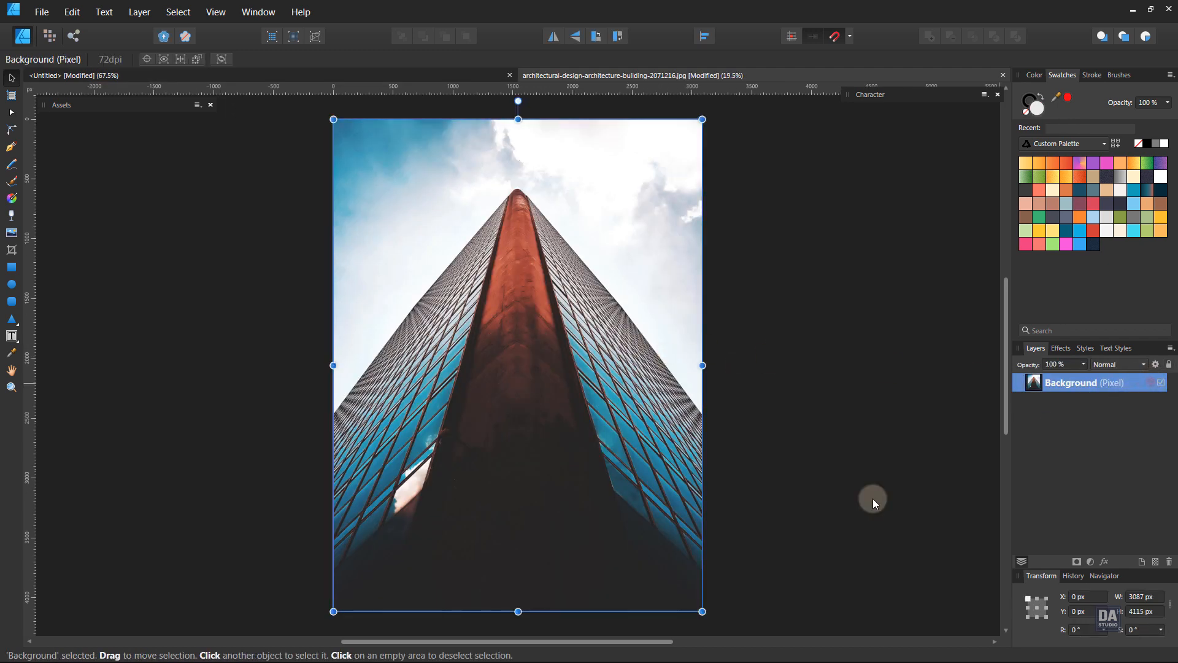
pyautogui.moveTo(703, 610); pyautogui.dragTo(452, 254)
pyautogui.click(72, 12)
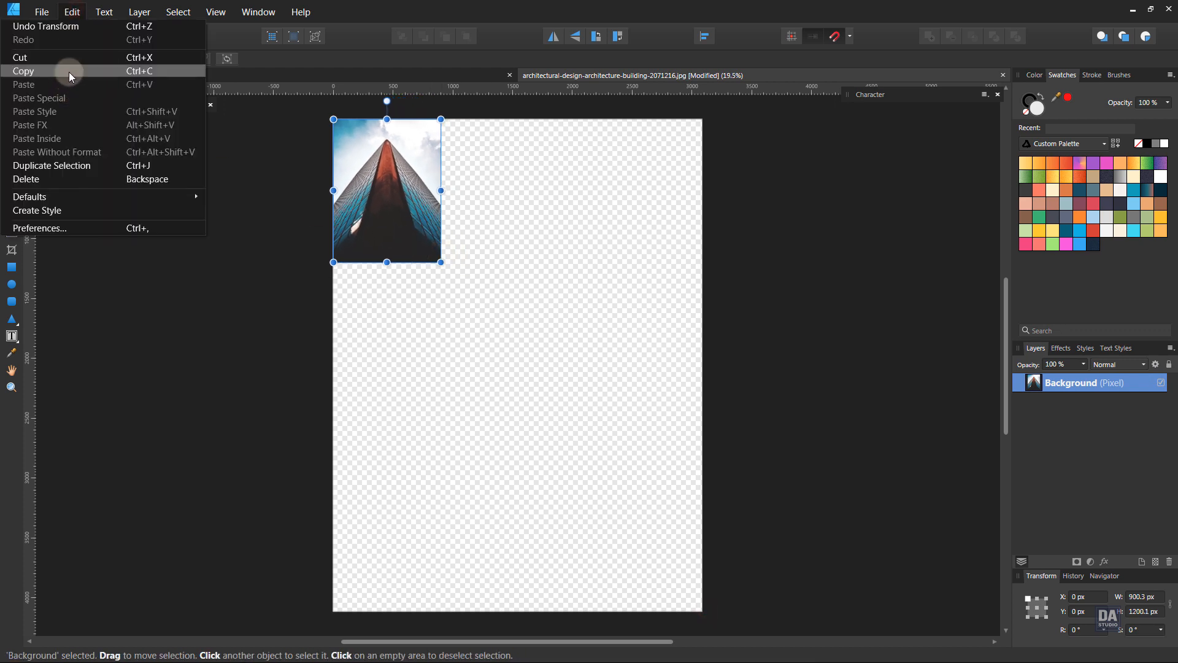
pyautogui.click(69, 72)
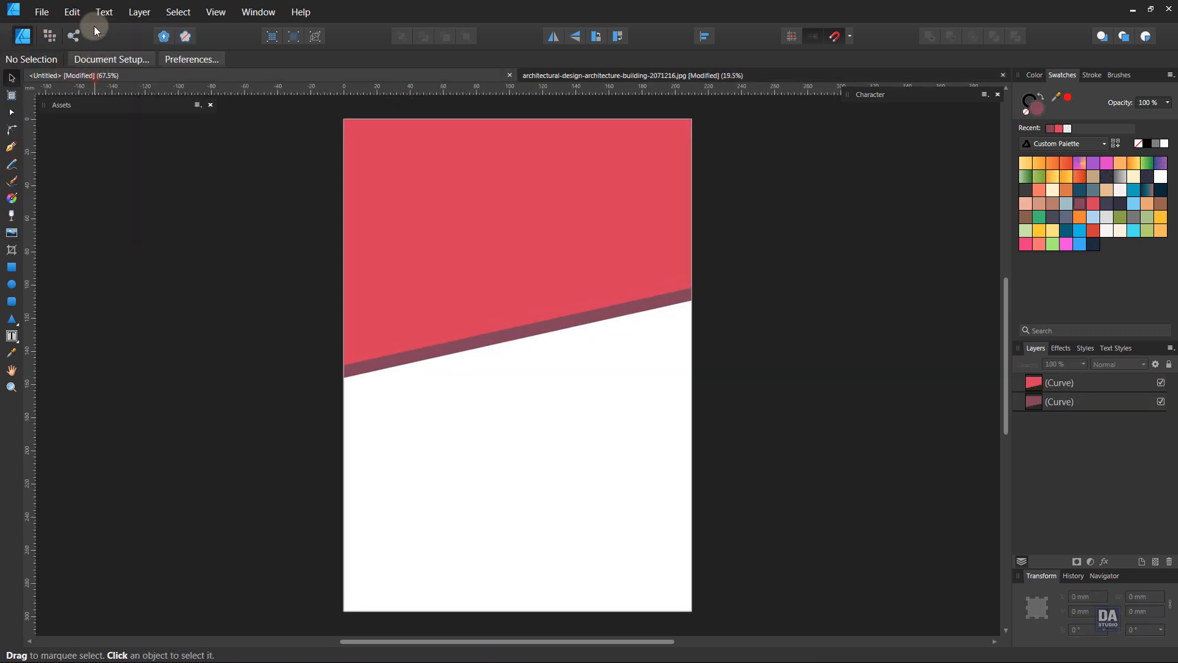
# Paste the building photo into the untitled document, size it to about 235 × 313 mm and clip it inside the upper red shape
pyautogui.click(75, 15)
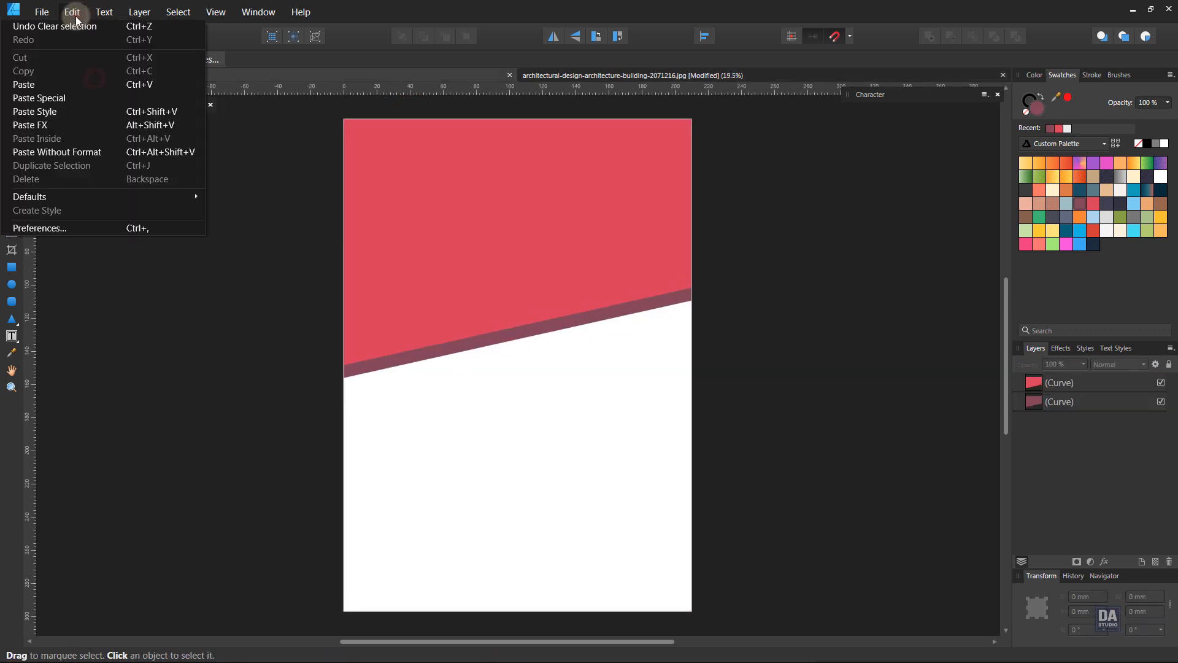
pyautogui.click(72, 84)
pyautogui.scroll(-3, 475, 342)
pyautogui.moveTo(621, 494); pyautogui.dragTo(591, 447)
pyautogui.moveTo(645, 540); pyautogui.dragTo(575, 446)
pyautogui.moveTo(521, 388); pyautogui.dragTo(542, 405)
pyautogui.moveTo(1044, 383); pyautogui.dragTo(1059, 400)
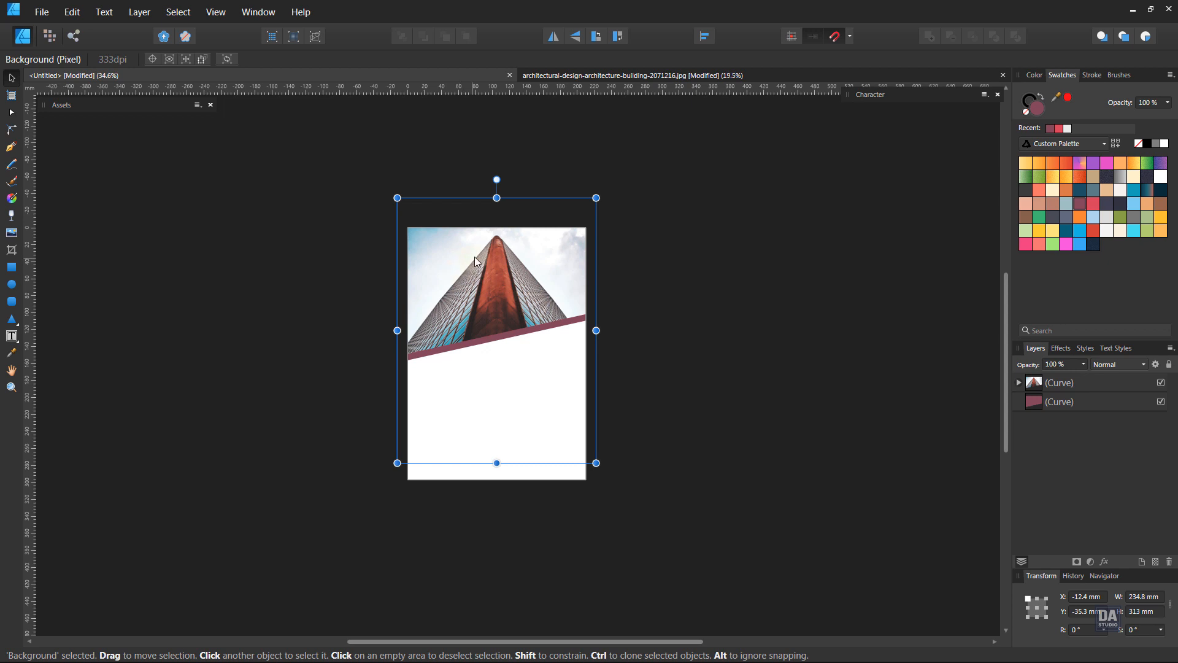
# Align the clipped photo with the page's left edge and enlarge it proportionally to about 236 × 315 mm
pyautogui.scroll(4, 474, 257)
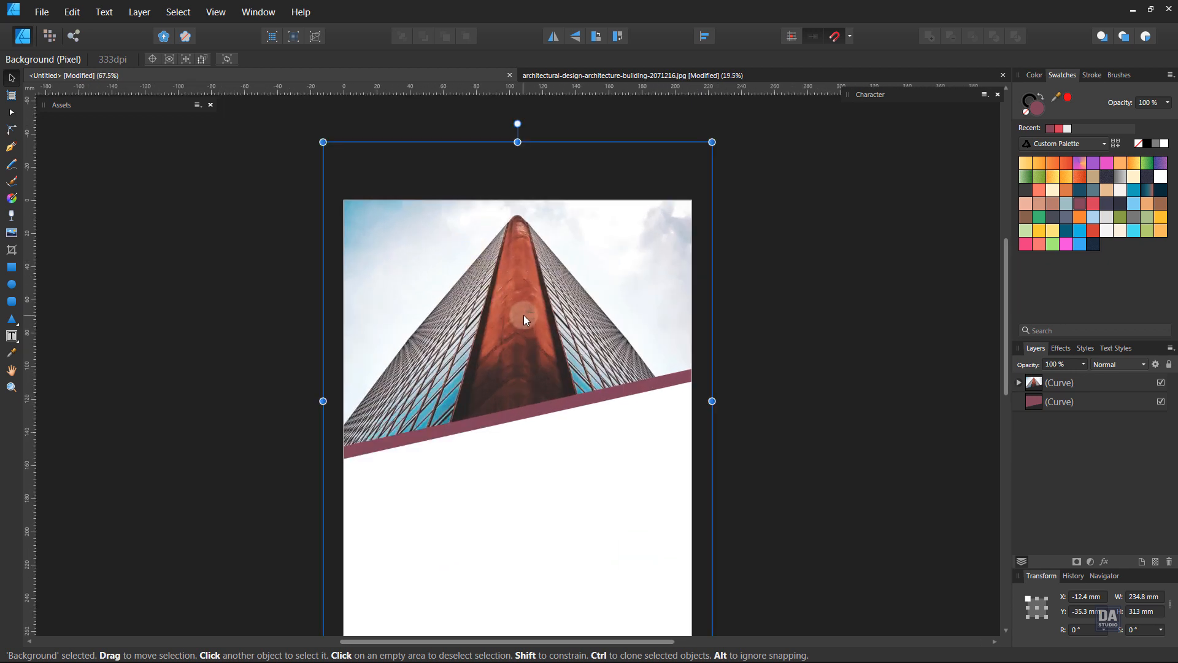
pyautogui.moveTo(524, 315); pyautogui.dragTo(559, 324)
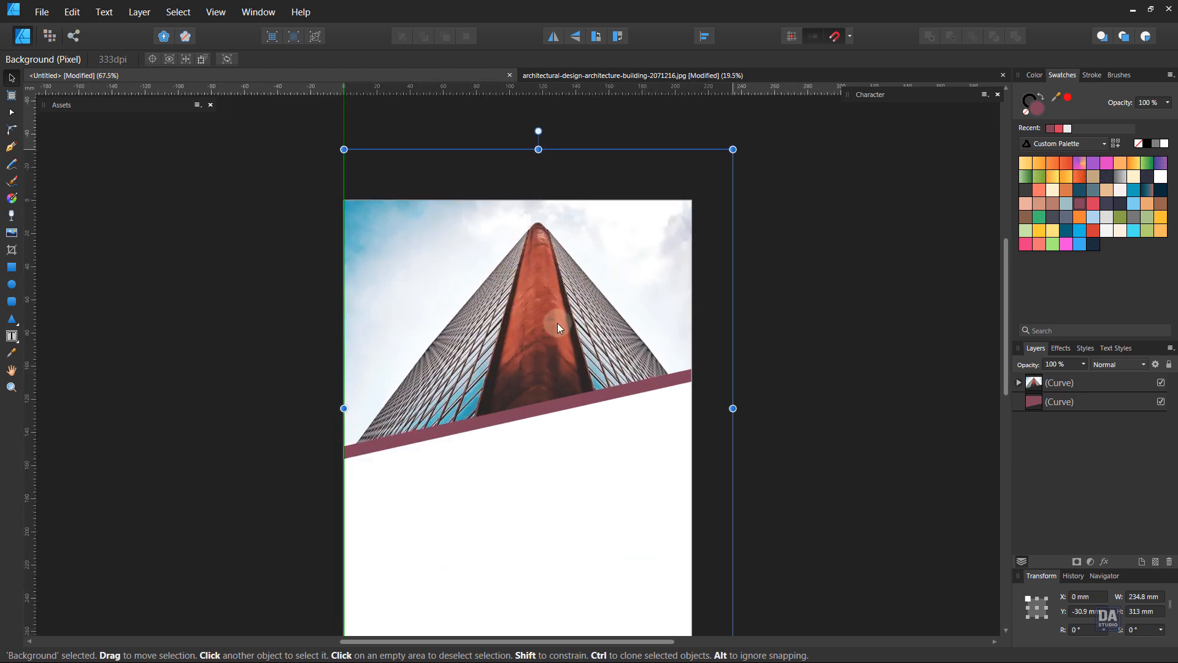
pyautogui.moveTo(734, 148); pyautogui.dragTo(735, 146)
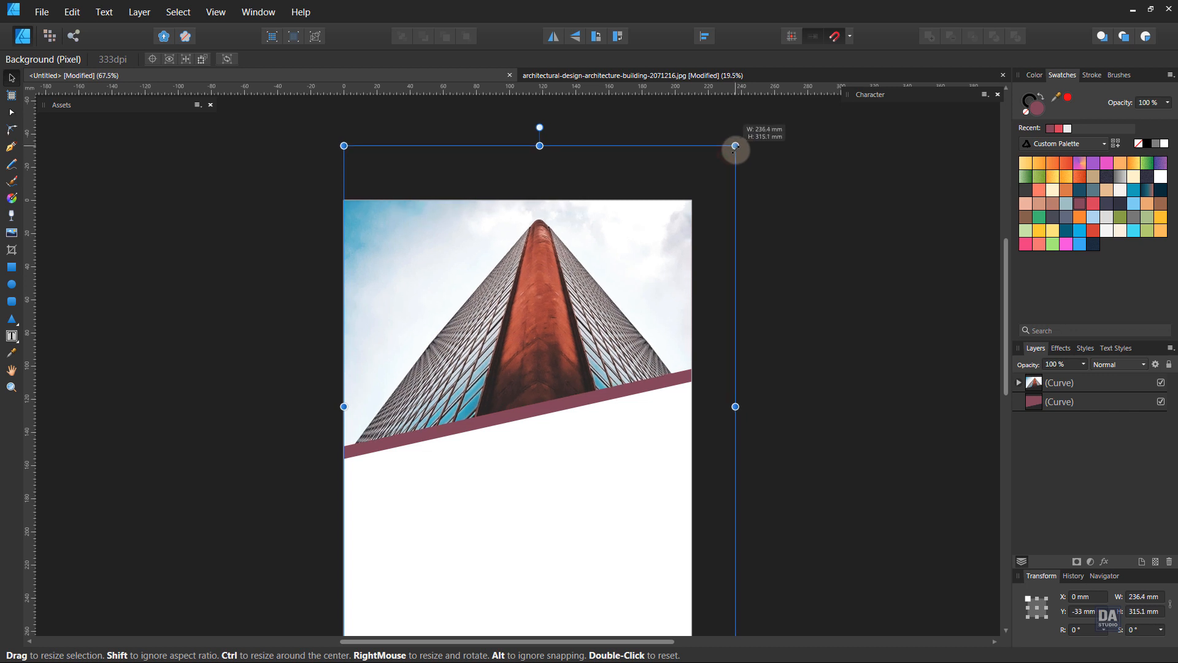
pyautogui.click(825, 300)
pyautogui.moveTo(759, 400); pyautogui.dragTo(763, 341)
pyautogui.moveTo(652, 323); pyautogui.dragTo(679, 336)
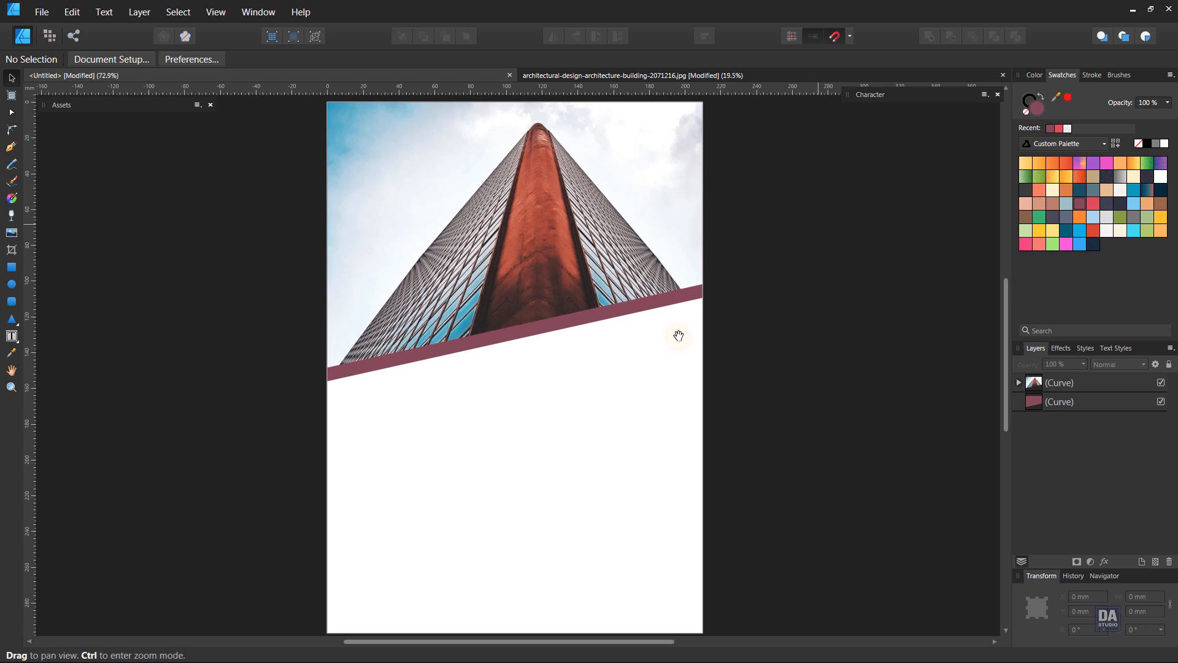
# Close the architectural-design-architecture-building-2071216.jpg document without saving its changes
pyautogui.click(1004, 75)
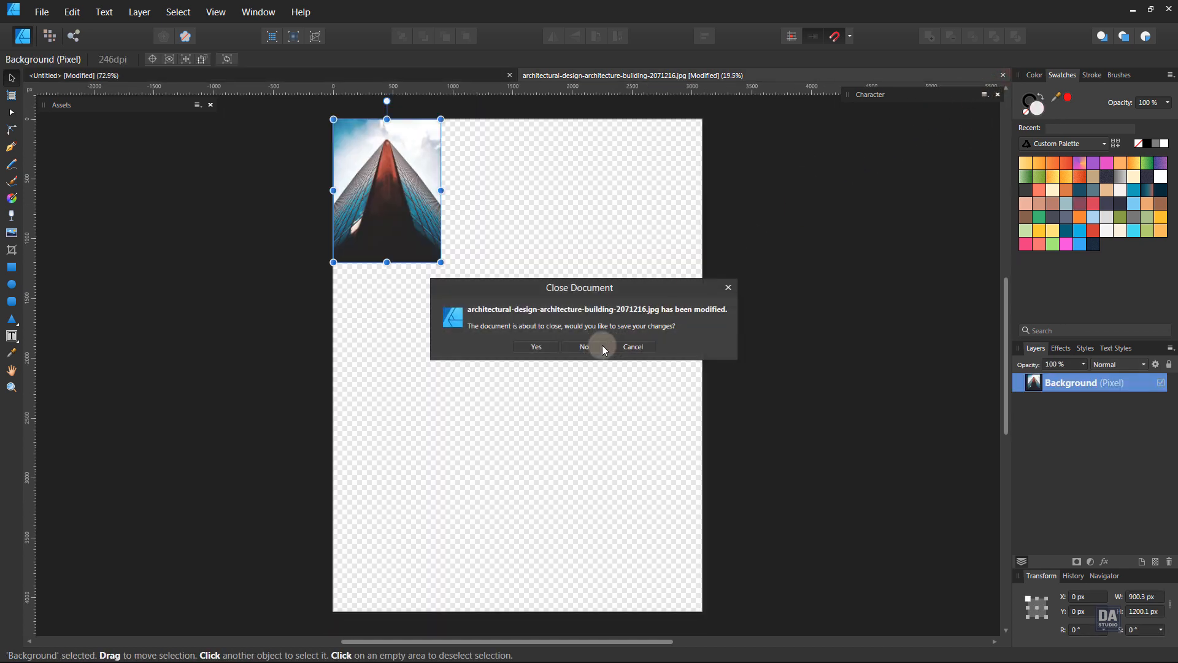
pyautogui.click(594, 346)
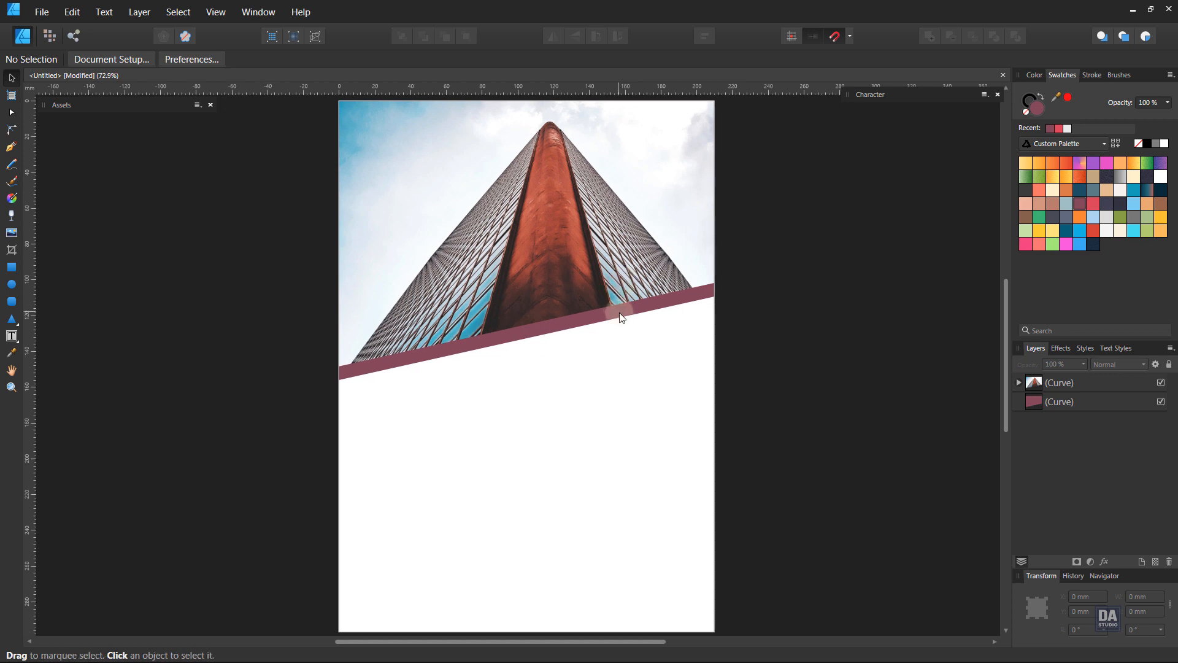
# Recolor the diagonal strip's shape with the rusty red sampled from the tower's central face
pyautogui.click(1030, 406)
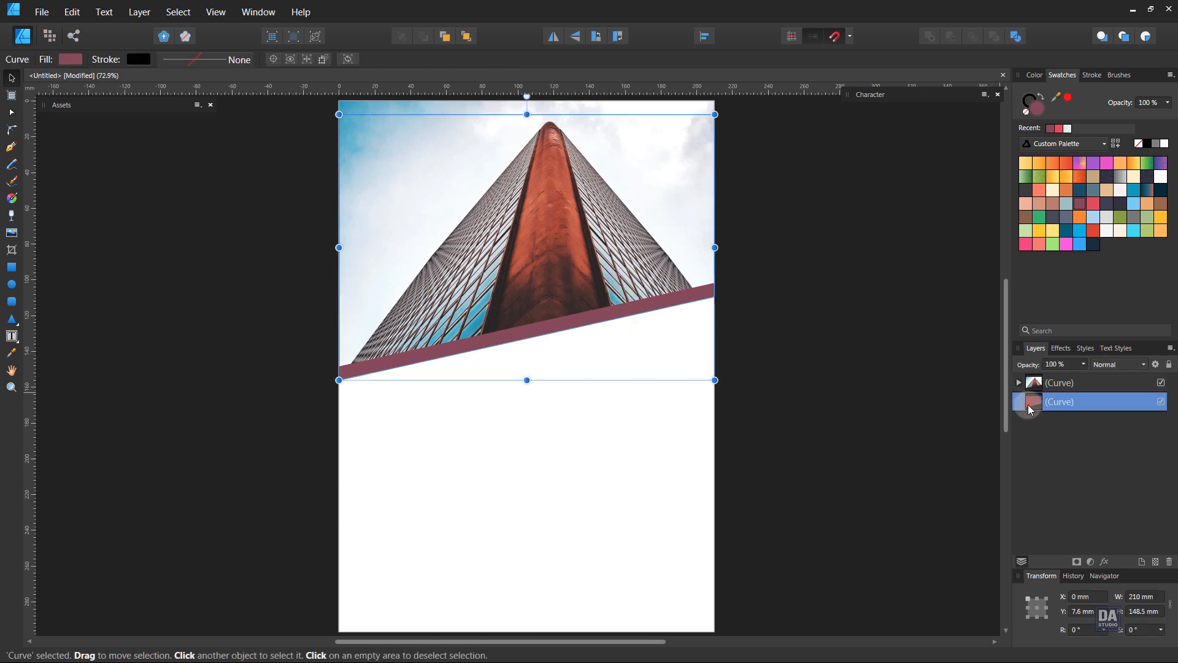
pyautogui.click(11, 353)
pyautogui.click(554, 206)
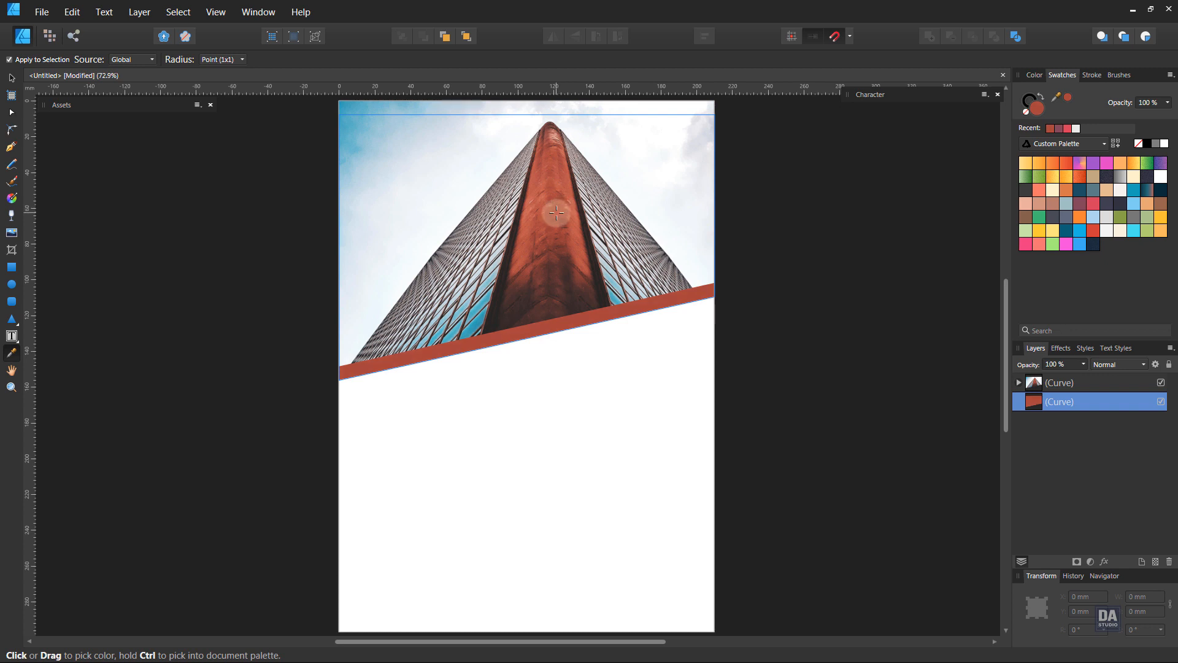
pyautogui.press('v')
pyautogui.click(783, 273)
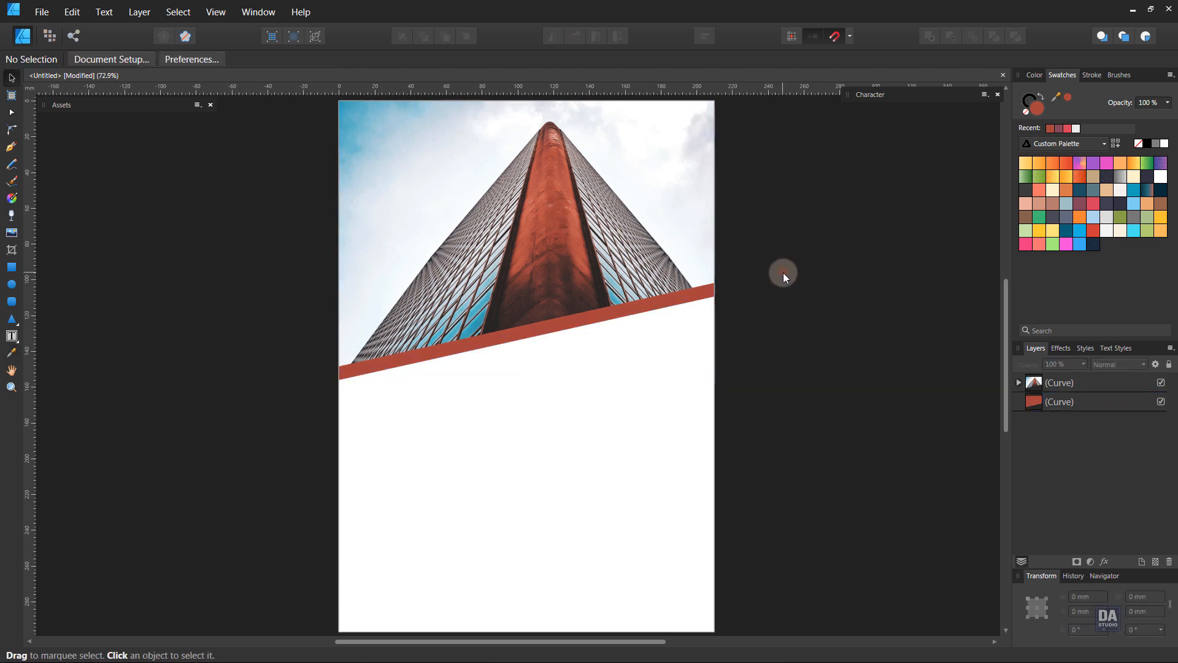
# Add an Outer Shadow effect with a radius of about 48 px to the curve holding the photo
pyautogui.click(686, 268)
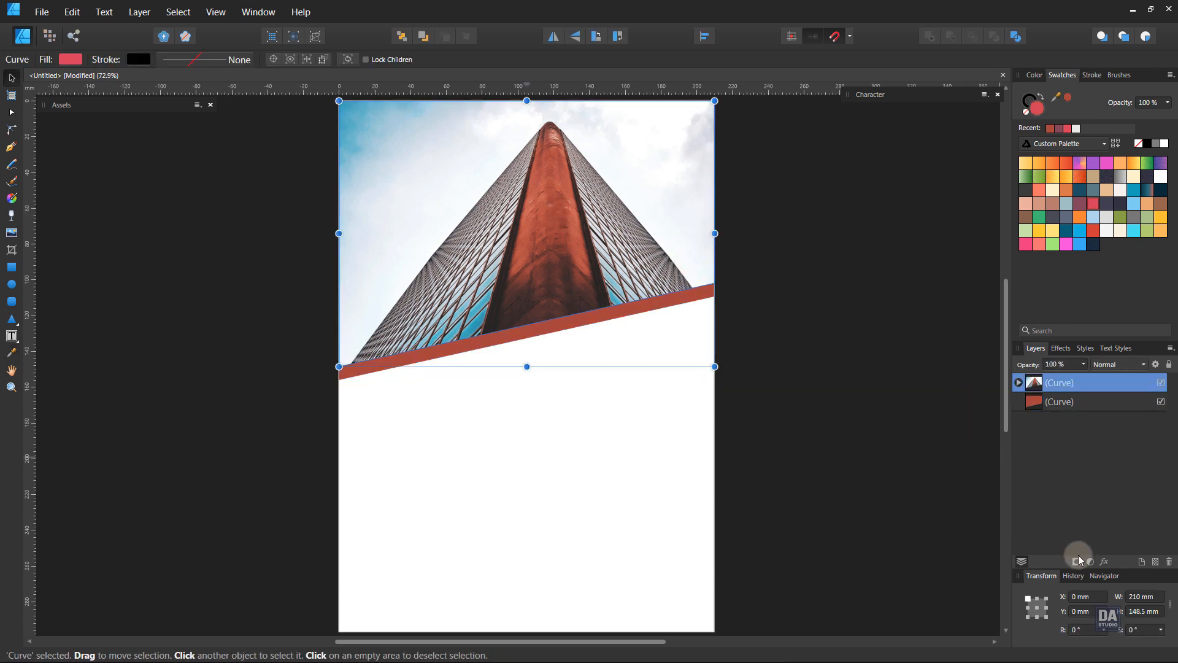
pyautogui.click(1101, 564)
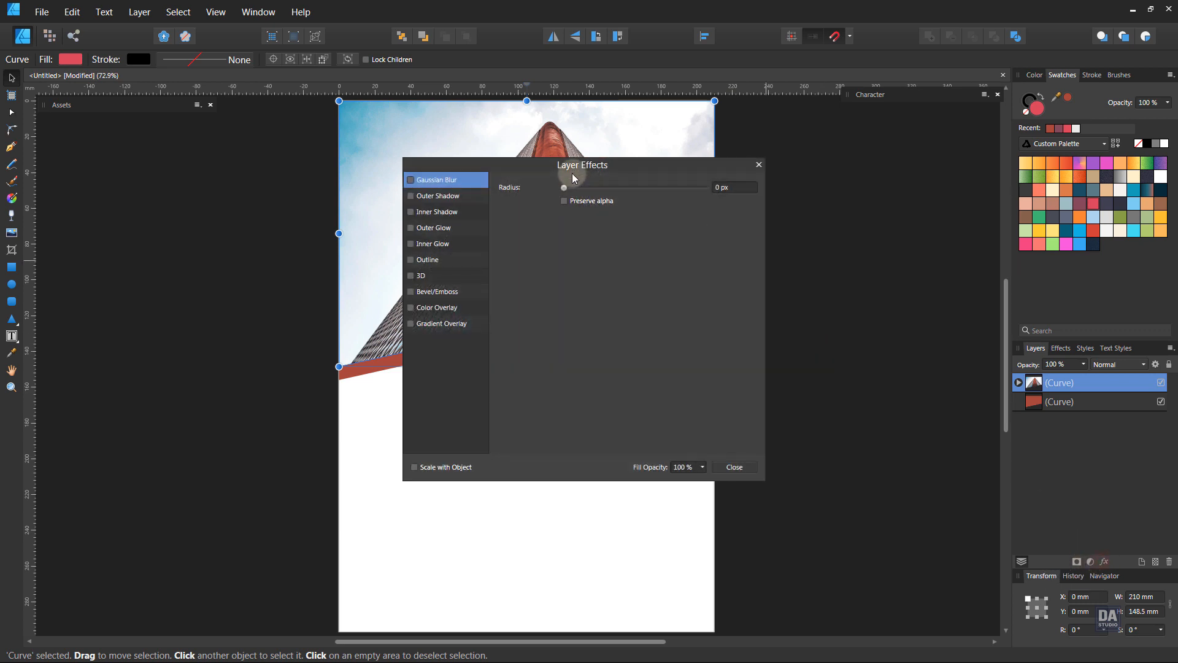
pyautogui.moveTo(571, 167); pyautogui.dragTo(837, 163)
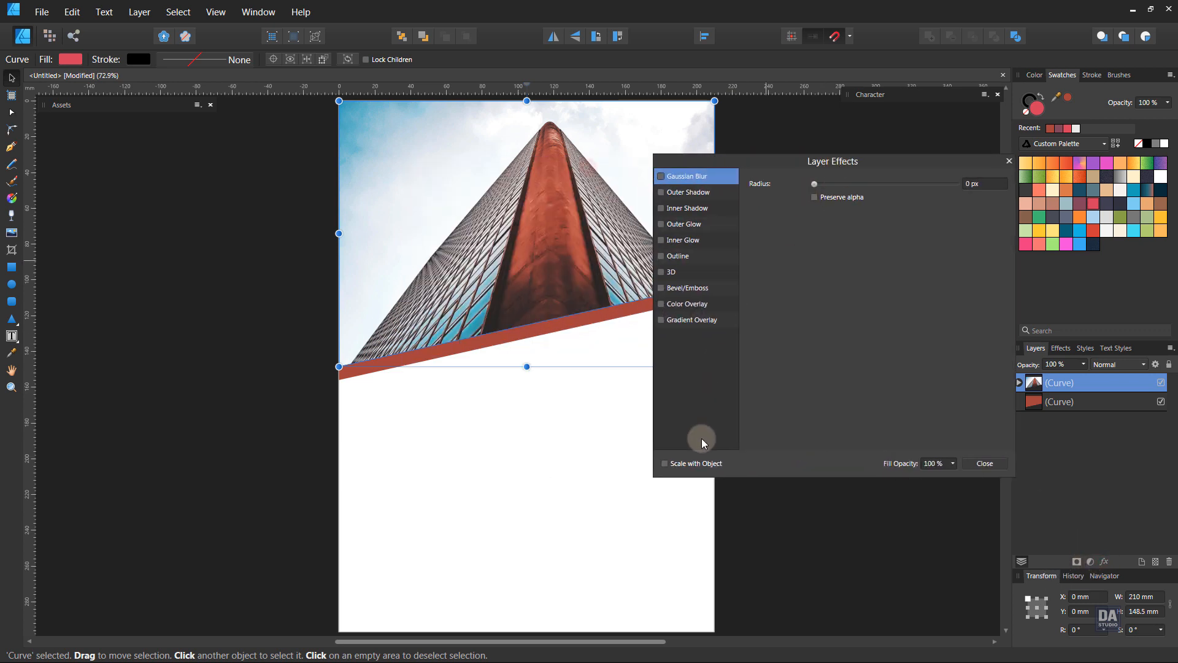
pyautogui.click(714, 196)
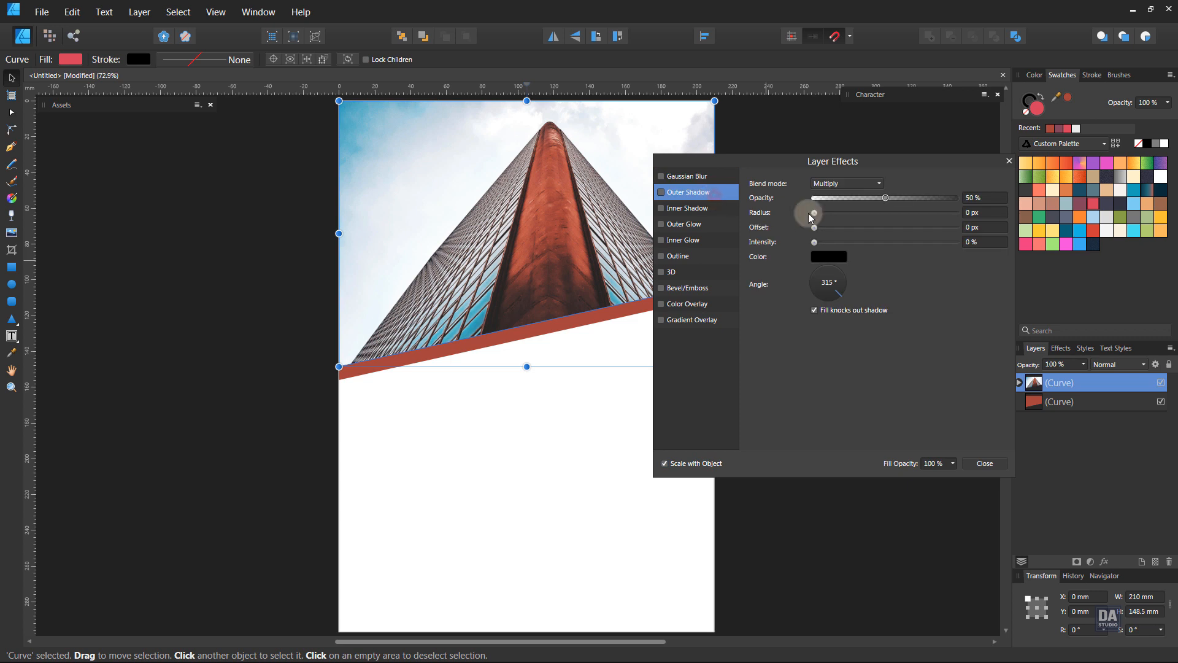
pyautogui.moveTo(808, 212); pyautogui.dragTo(838, 213)
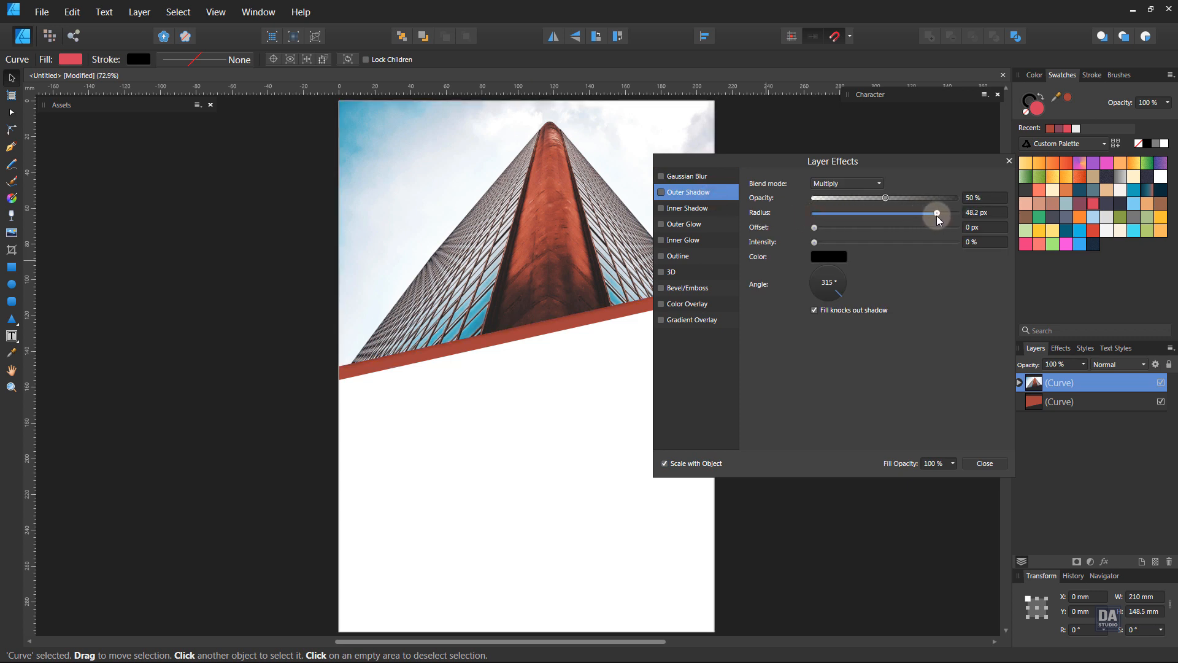
pyautogui.moveTo(936, 218); pyautogui.dragTo(905, 197)
pyautogui.click(989, 464)
pyautogui.click(856, 382)
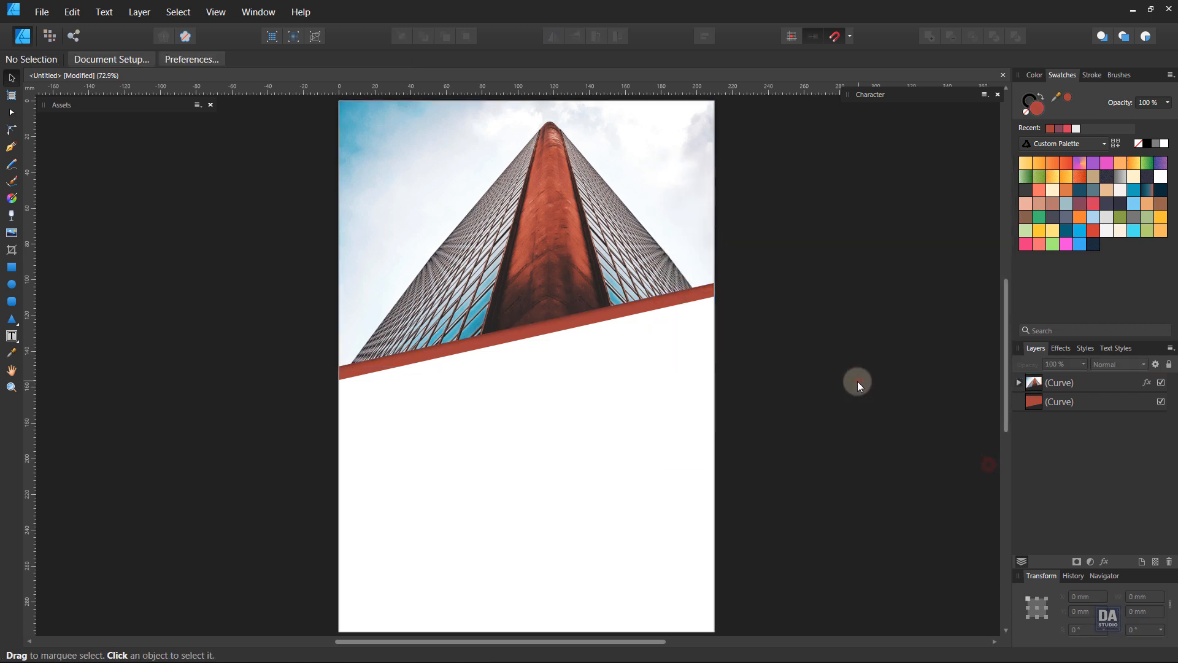
# Draw a red rectangle about 78 × 36 mm against the page's top edge, about 15 mm from the left edge
pyautogui.moveTo(786, 371); pyautogui.dragTo(785, 376)
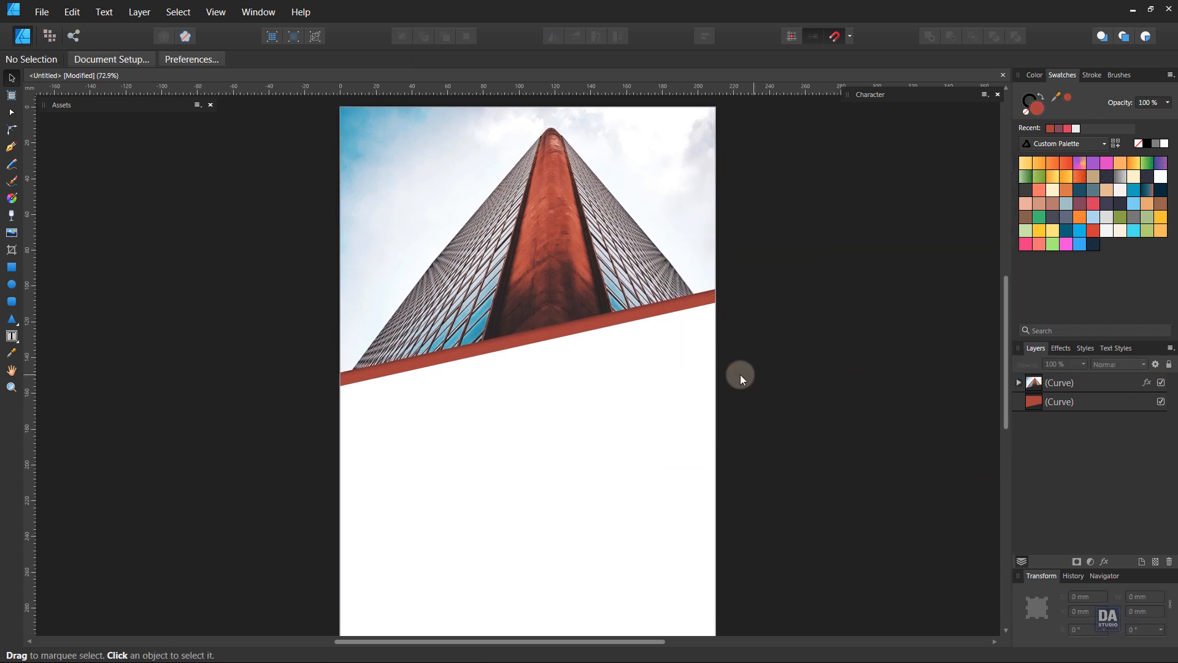
pyautogui.click(11, 267)
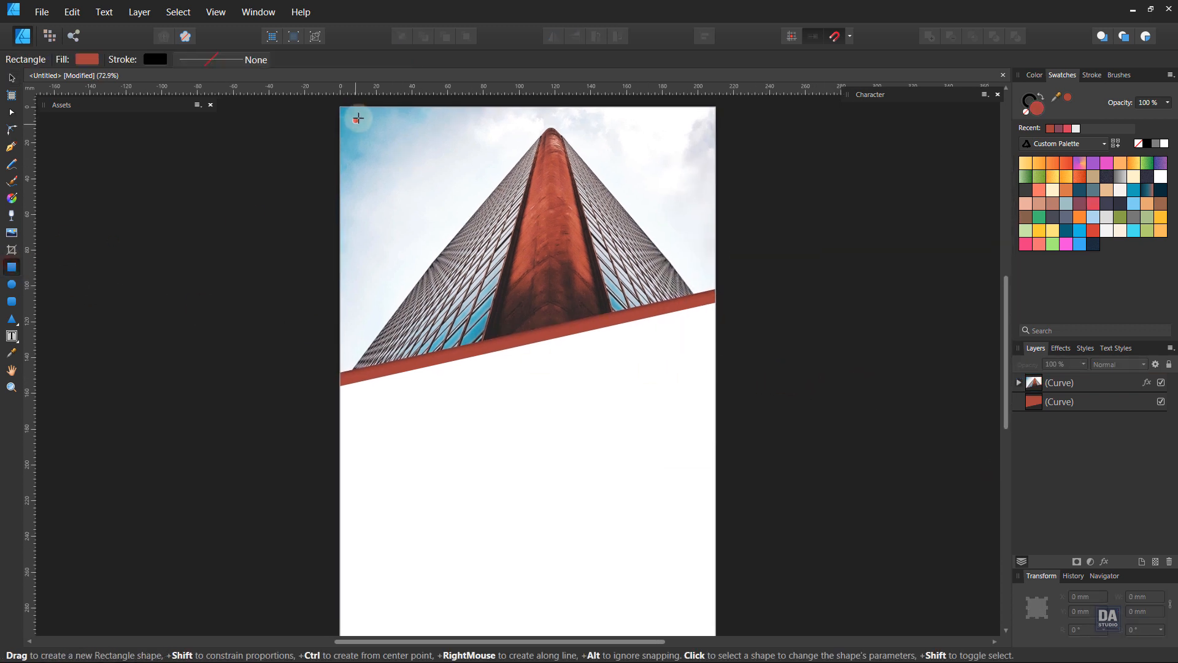
pyautogui.moveTo(367, 107); pyautogui.dragTo(506, 171)
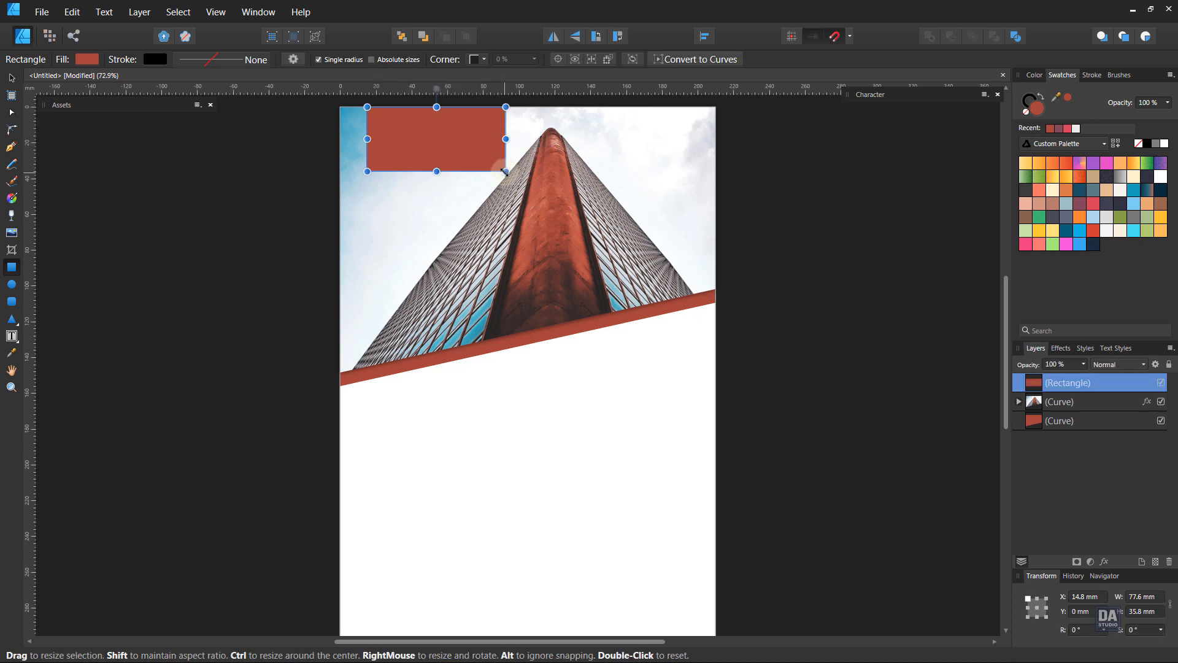
# Convert the rectangle to curves and raise its lower-right corner node to slant the bottom edge
pyautogui.click(655, 65)
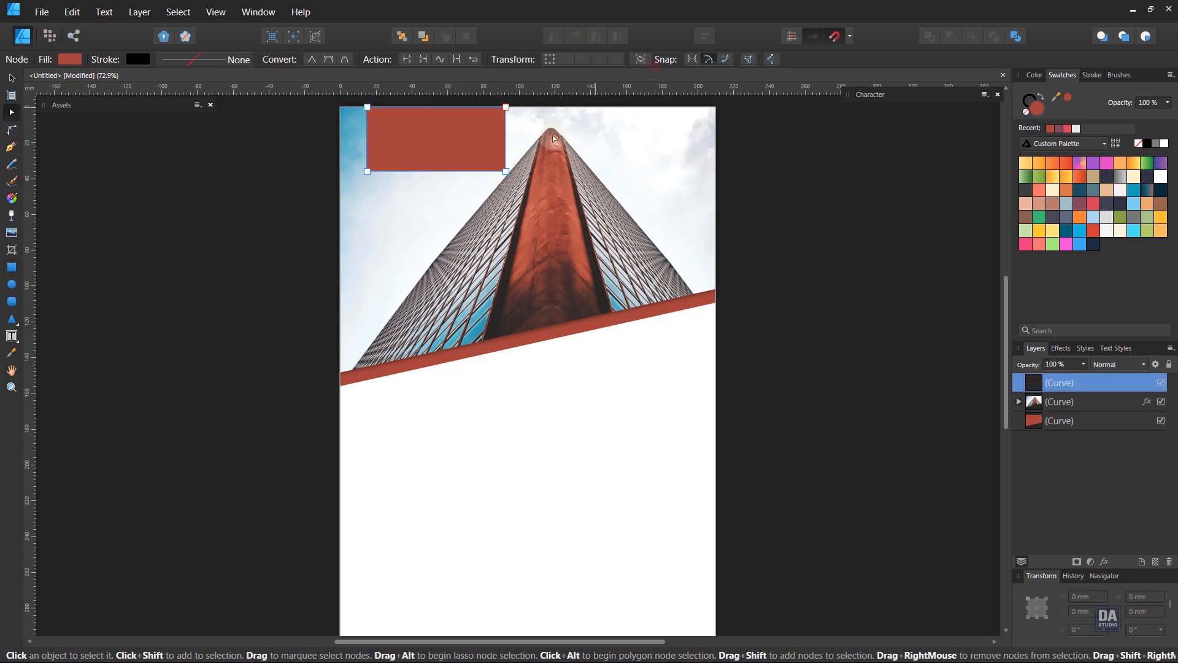
pyautogui.moveTo(506, 172); pyautogui.dragTo(506, 150)
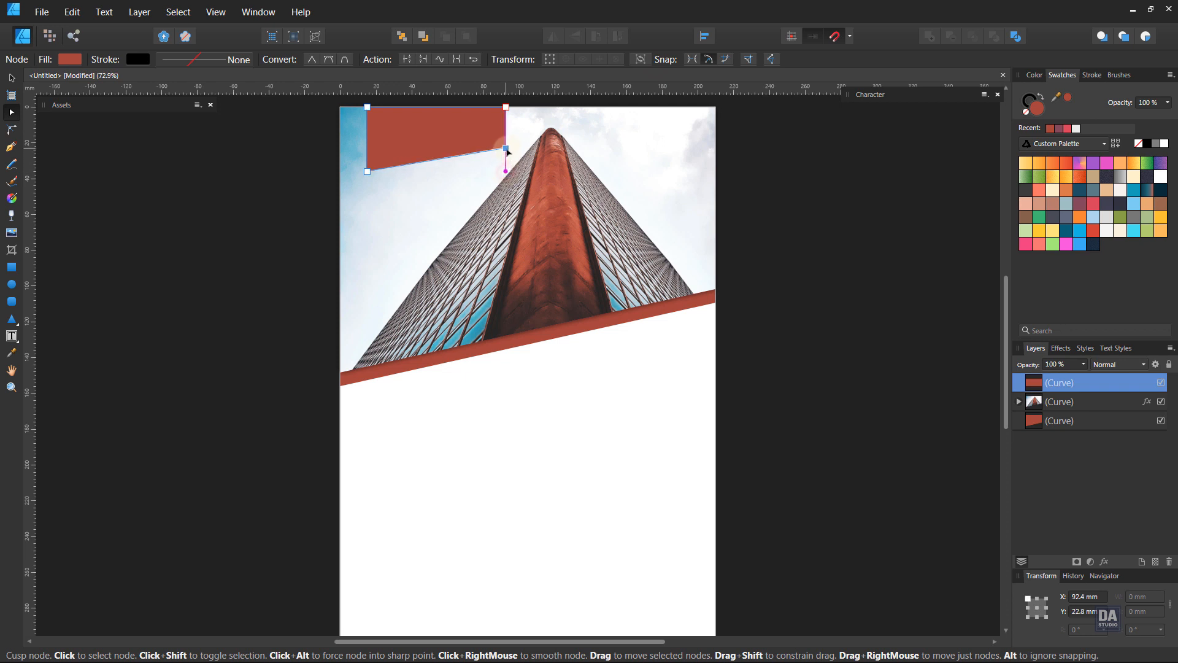
pyautogui.click(848, 213)
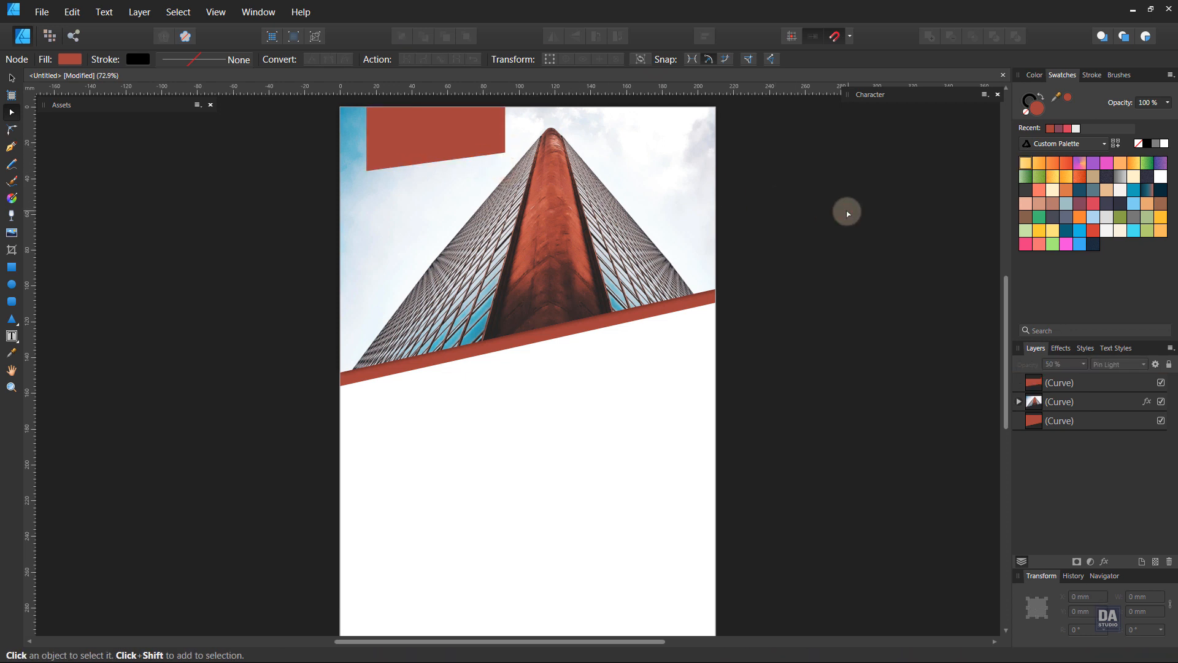
# Set the slanted red block's blend mode to Pin Light and its opacity to 50%
pyautogui.click(430, 122)
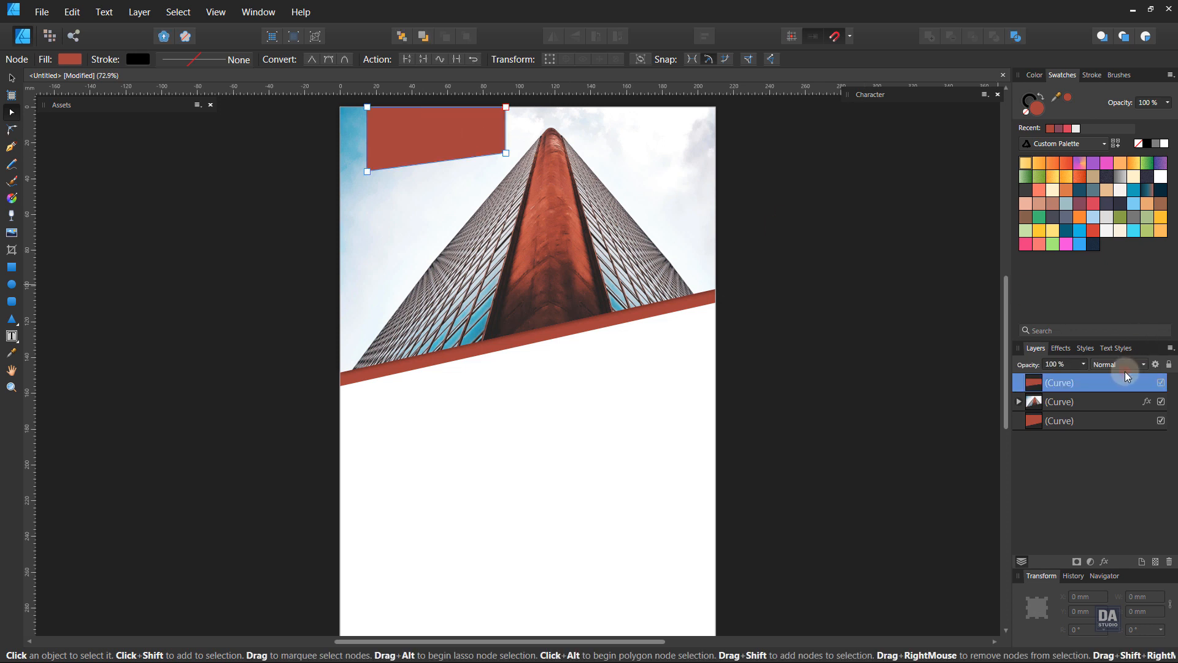
pyautogui.click(1125, 368)
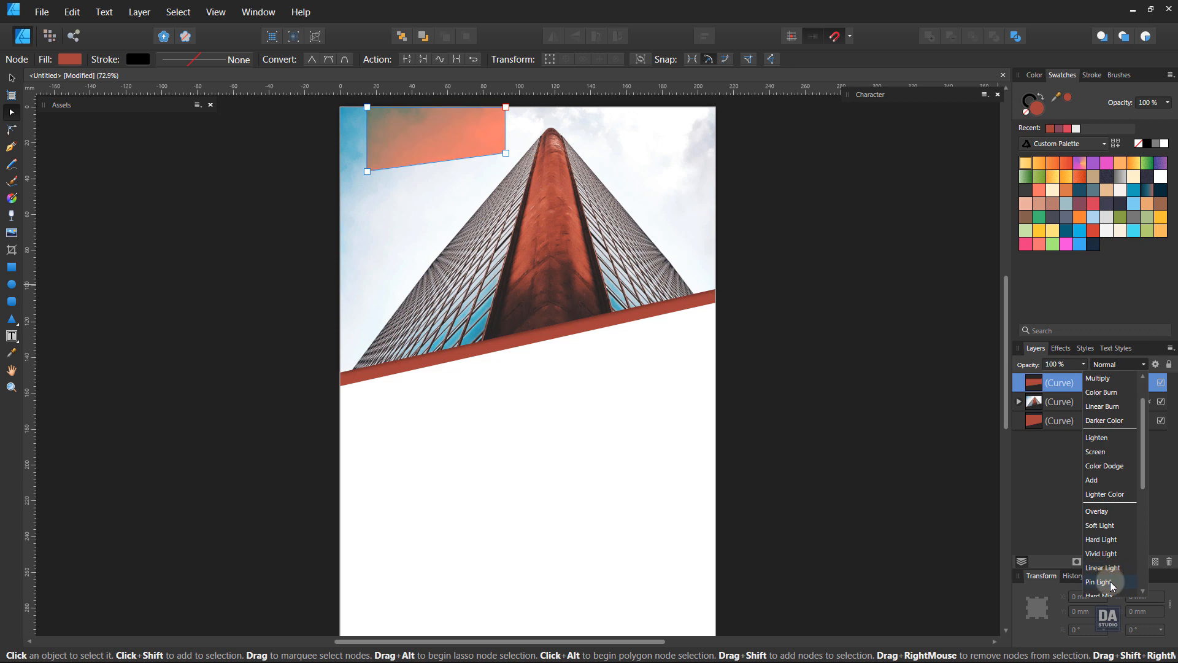
pyautogui.click(1098, 540)
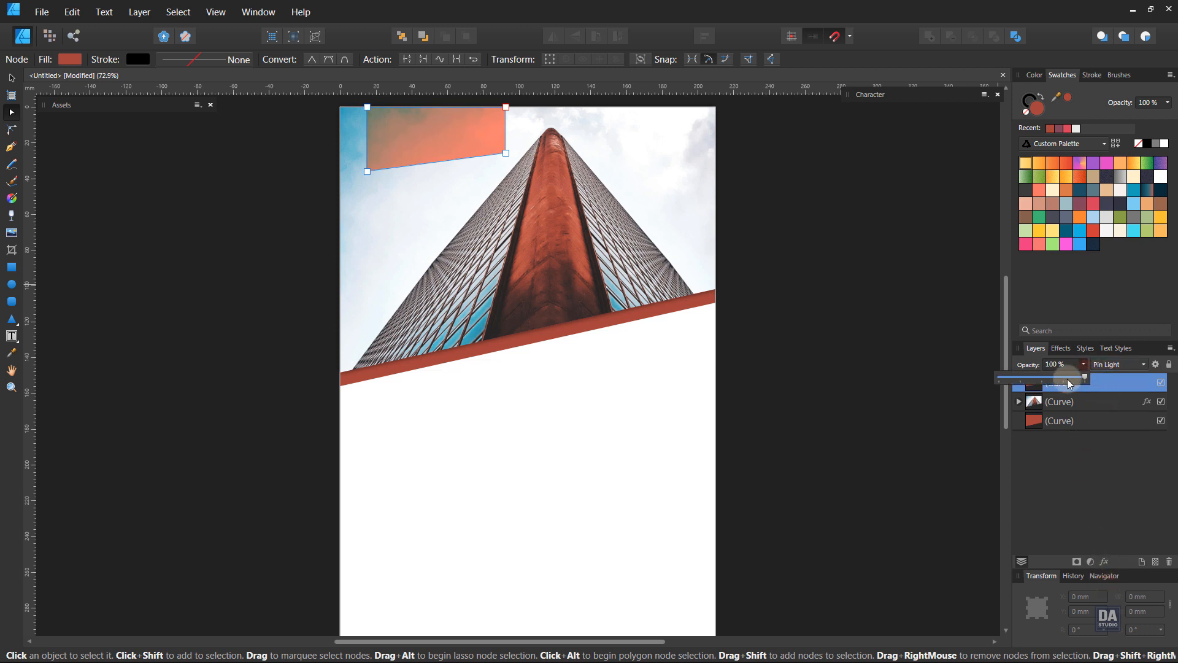
pyautogui.moveTo(1067, 379); pyautogui.dragTo(1042, 379)
pyautogui.click(863, 329)
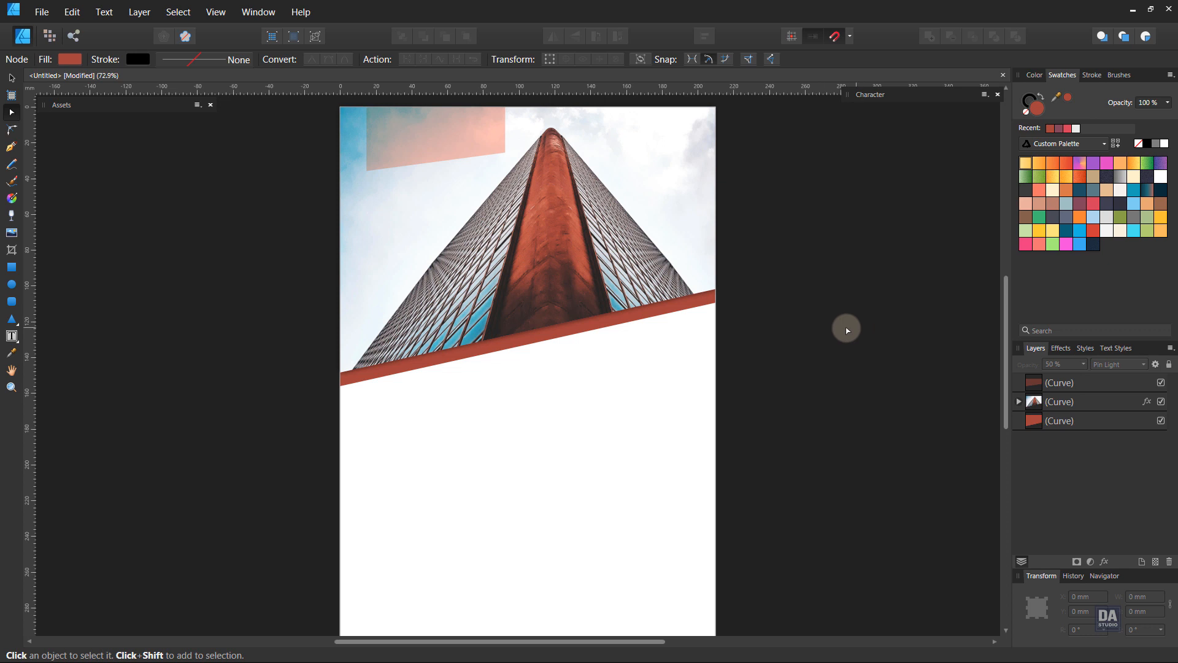
# Draw a full-height rectangle about 72.8 × 297 mm, about 125.6 mm from the page's left edge, and move it beneath all other layers
pyautogui.click(11, 267)
pyautogui.moveTo(566, 109); pyautogui.dragTo(695, 587)
pyautogui.moveTo(709, 336); pyautogui.dragTo(665, 353)
pyautogui.moveTo(697, 382); pyautogui.dragTo(694, 348)
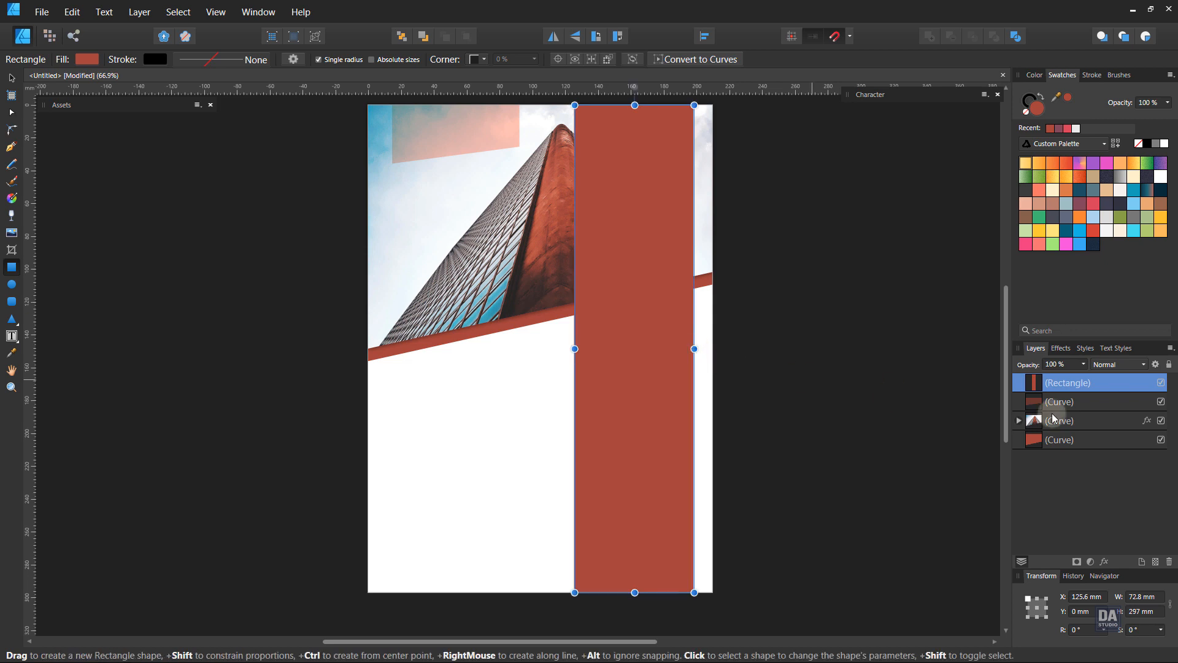
pyautogui.moveTo(1107, 386); pyautogui.dragTo(1096, 466)
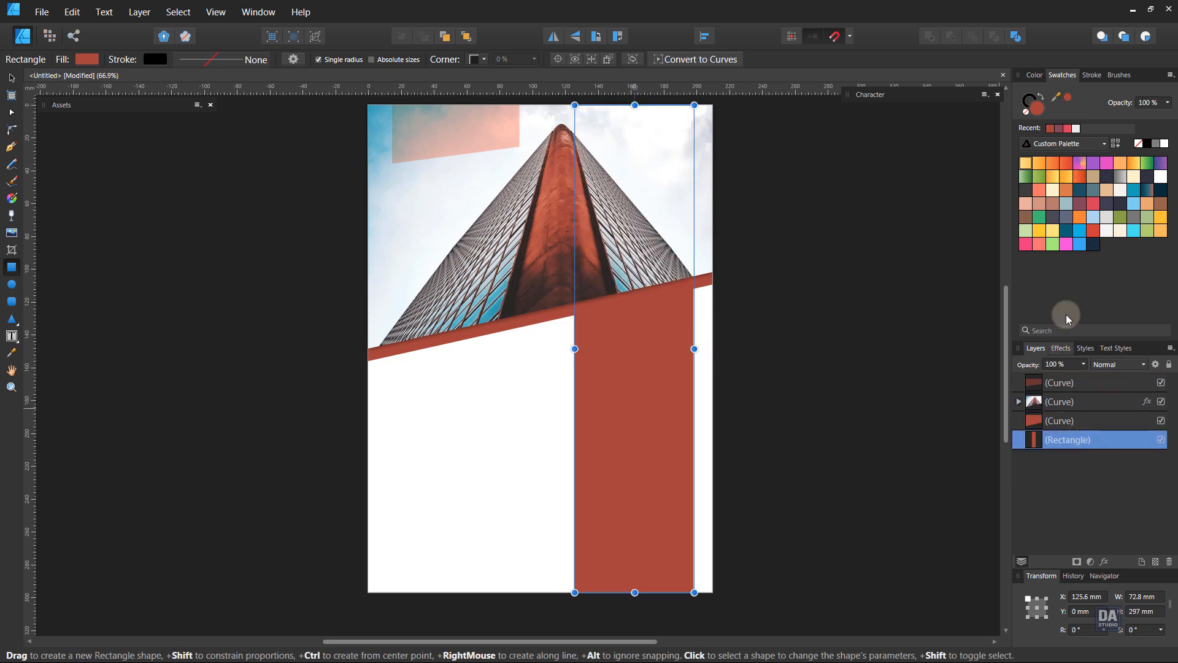
# Fill the tall rectangle with the dark navy swatch and set the color's noise to 0%
pyautogui.click(1110, 175)
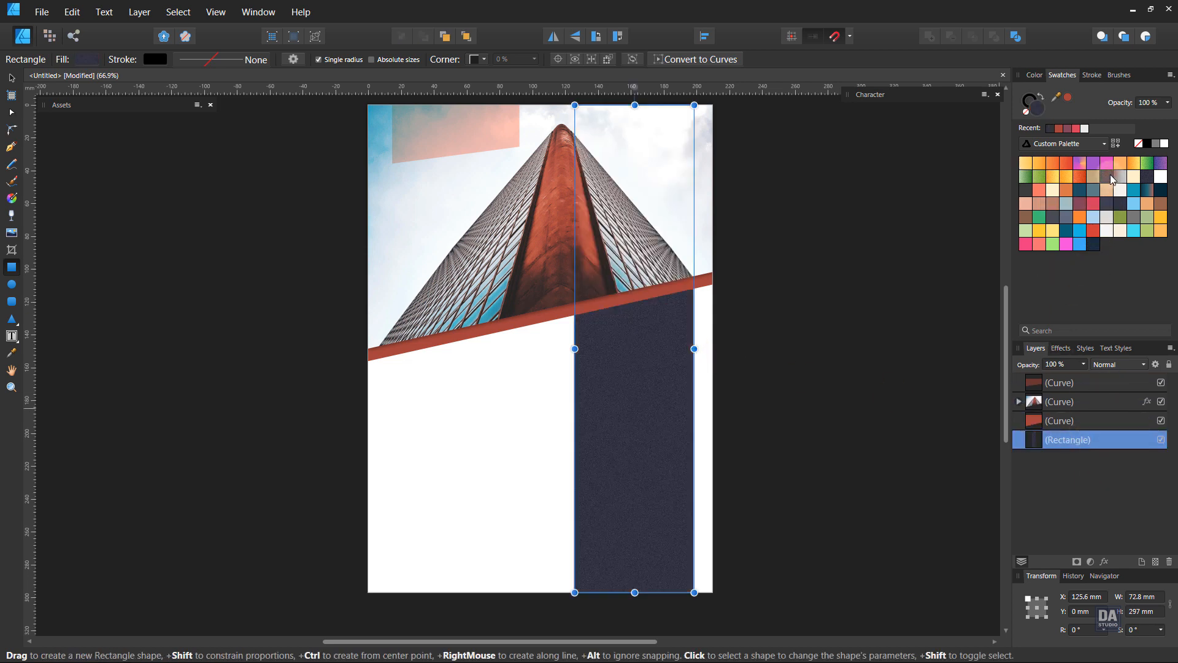
pyautogui.doubleClick(1038, 76)
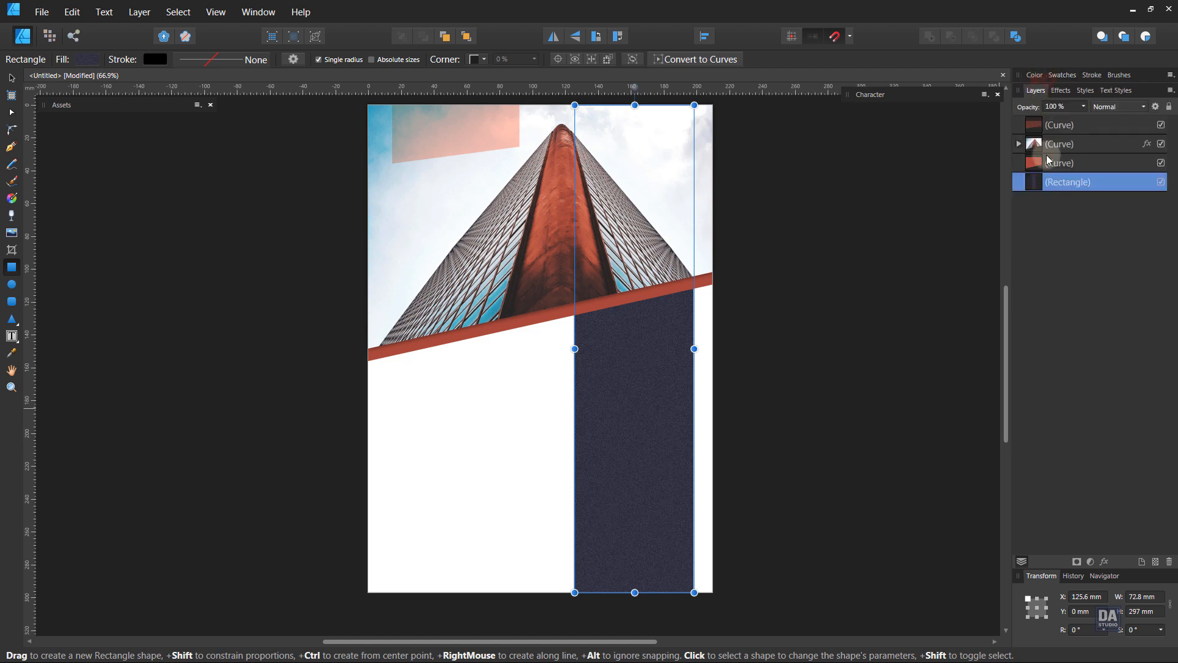
pyautogui.click(1035, 75)
pyautogui.click(1030, 216)
pyautogui.moveTo(1055, 216); pyautogui.dragTo(1037, 219)
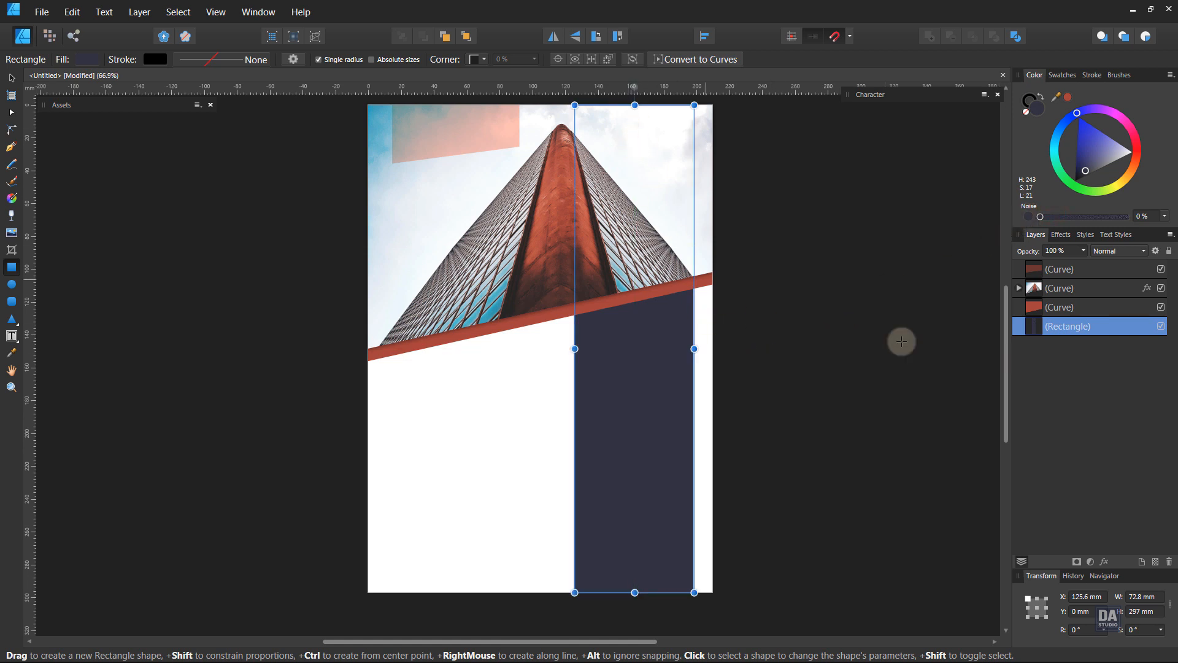
# Duplicate the navy rectangle, shortening one to about 182 mm from the page top and the other to about 52.5 mm at the page bottom
pyautogui.rightClick(1055, 331)
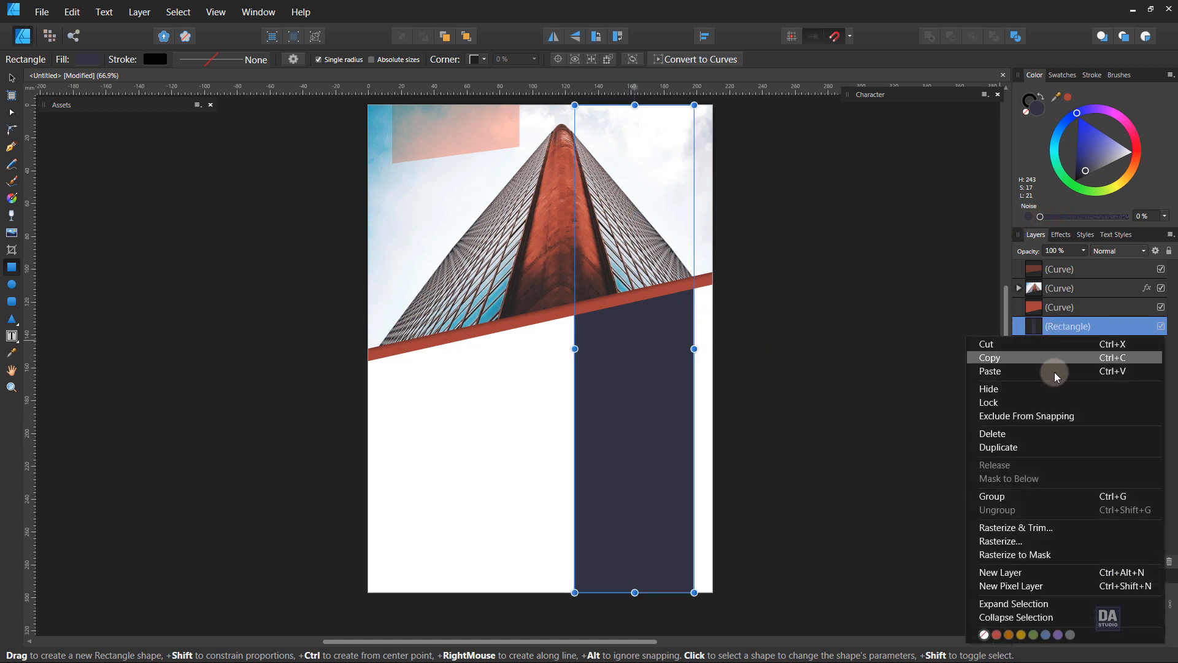
pyautogui.click(1047, 450)
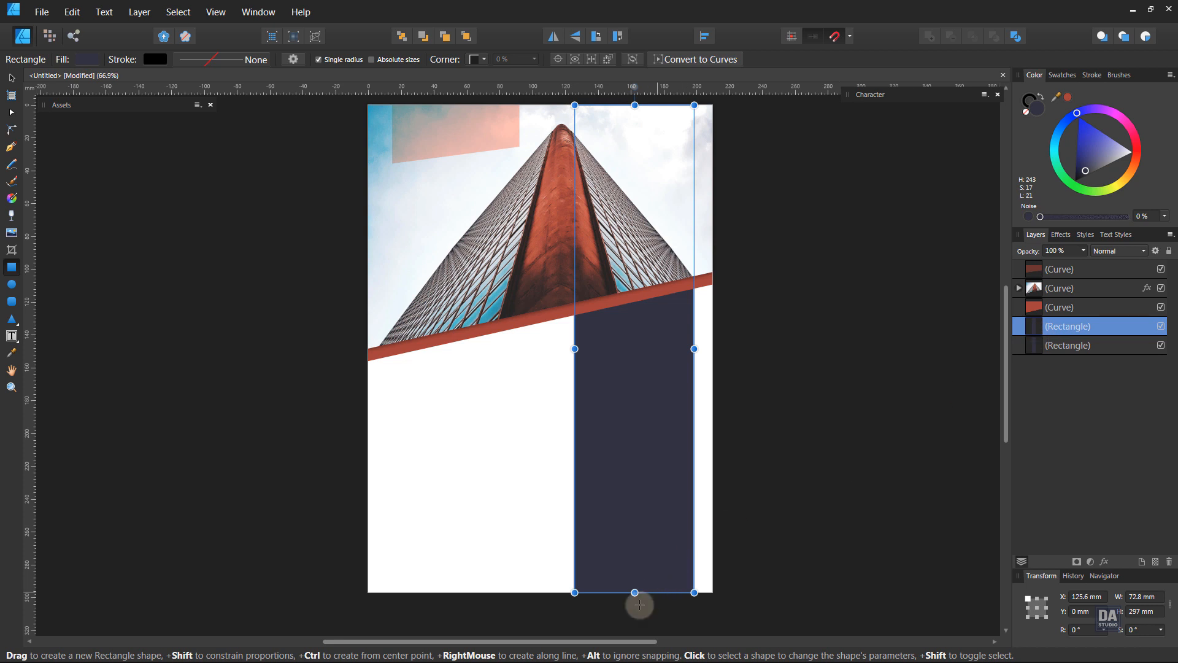
pyautogui.moveTo(635, 592); pyautogui.dragTo(634, 411)
pyautogui.click(627, 463)
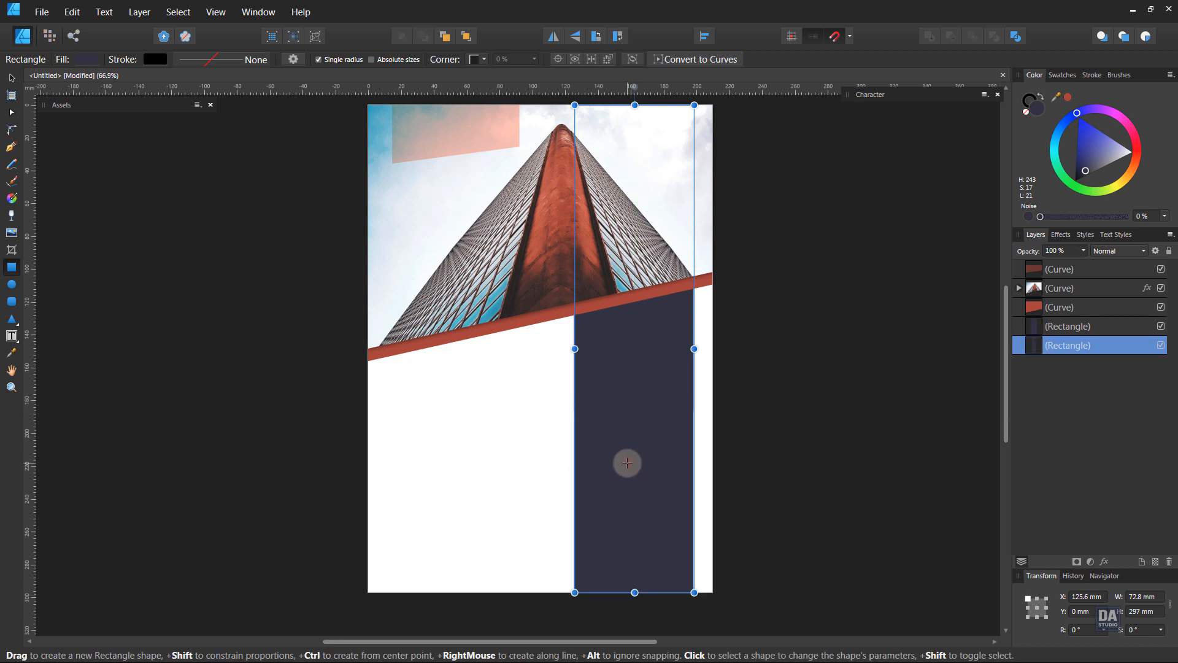
pyautogui.moveTo(635, 105); pyautogui.dragTo(630, 503)
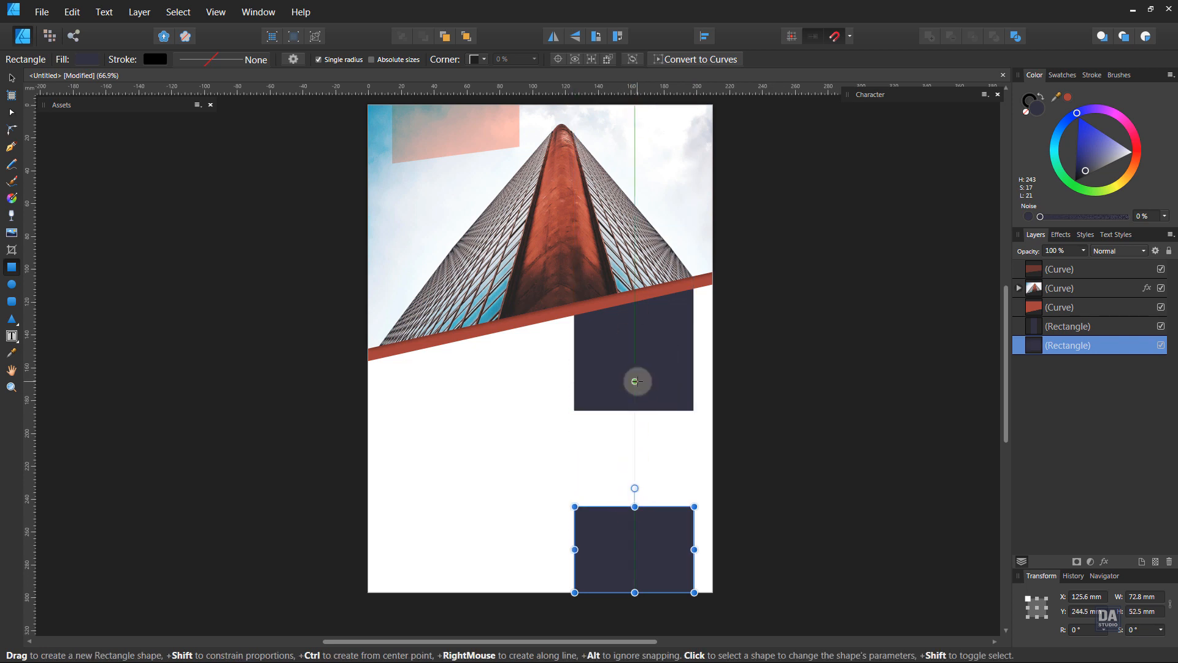
pyautogui.click(634, 381)
pyautogui.moveTo(634, 411); pyautogui.dragTo(636, 406)
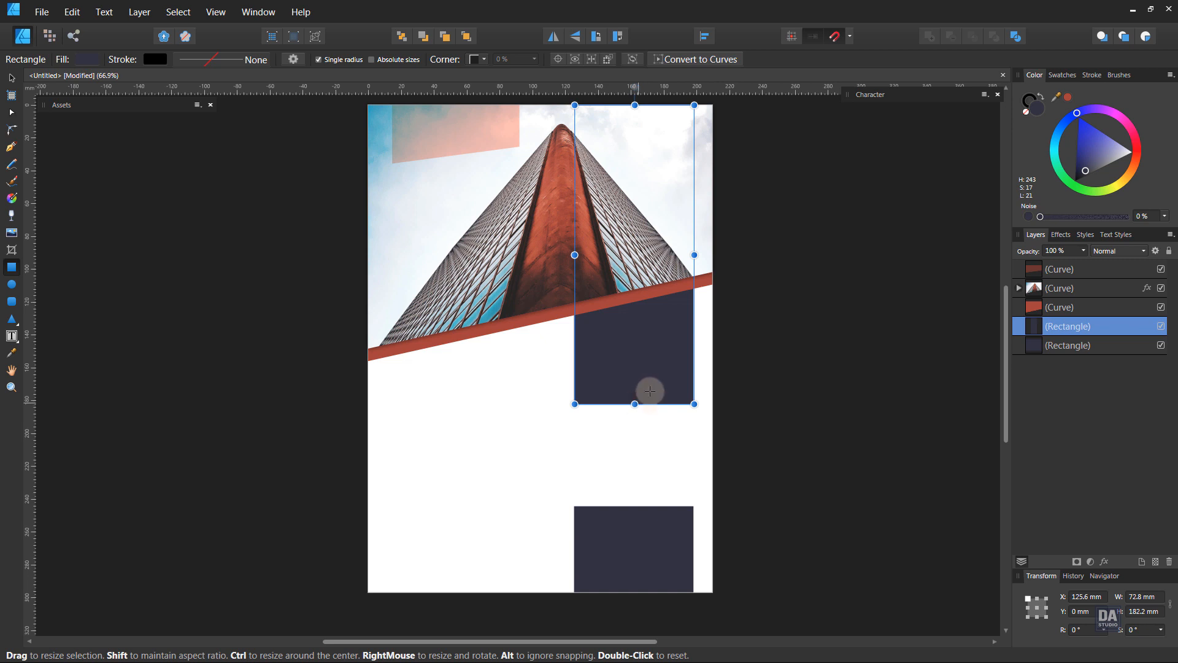
pyautogui.click(815, 310)
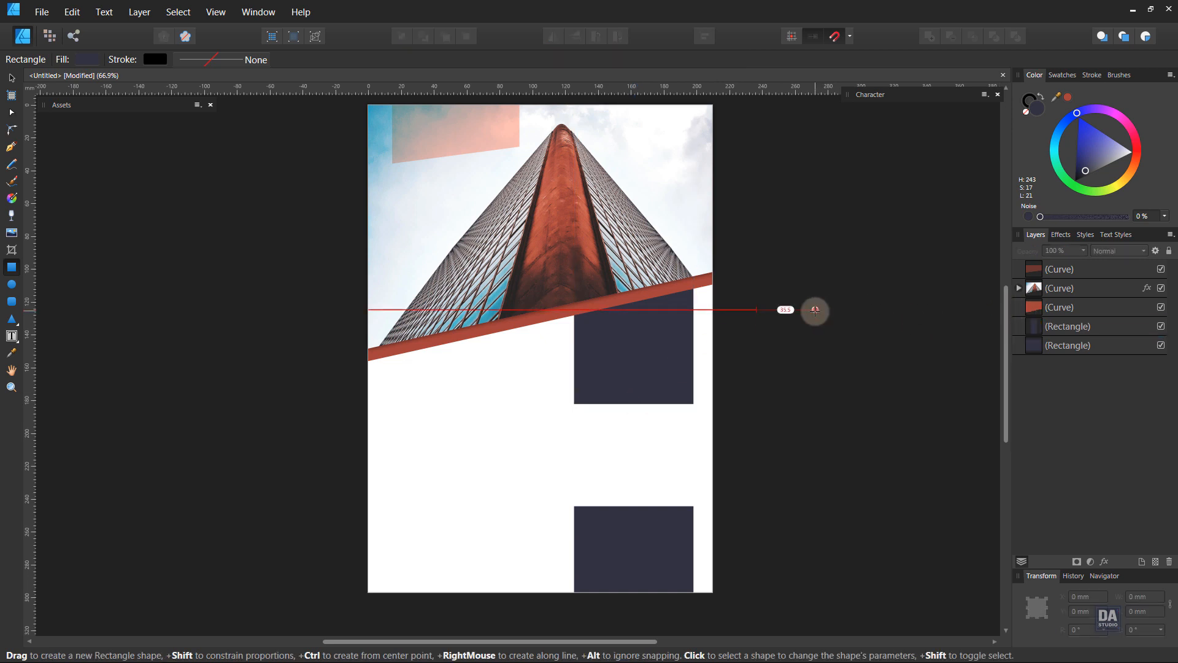
# Move the photo header and the red diagonal strip together slightly upward
pyautogui.press('v')
pyautogui.click(660, 265)
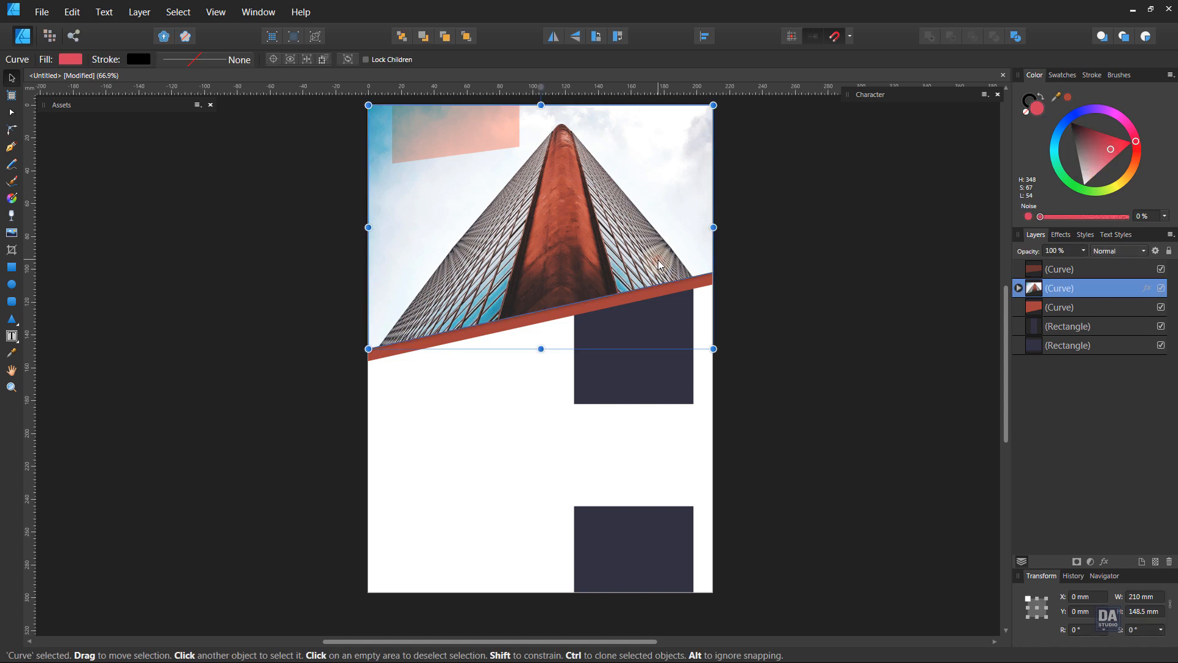
pyautogui.keyDown('shift'); pyautogui.click(682, 285); pyautogui.keyUp('shift')
pyautogui.moveTo(686, 280); pyautogui.dragTo(686, 271)
pyautogui.click(790, 267)
pyautogui.moveTo(801, 292); pyautogui.dragTo(762, 290)
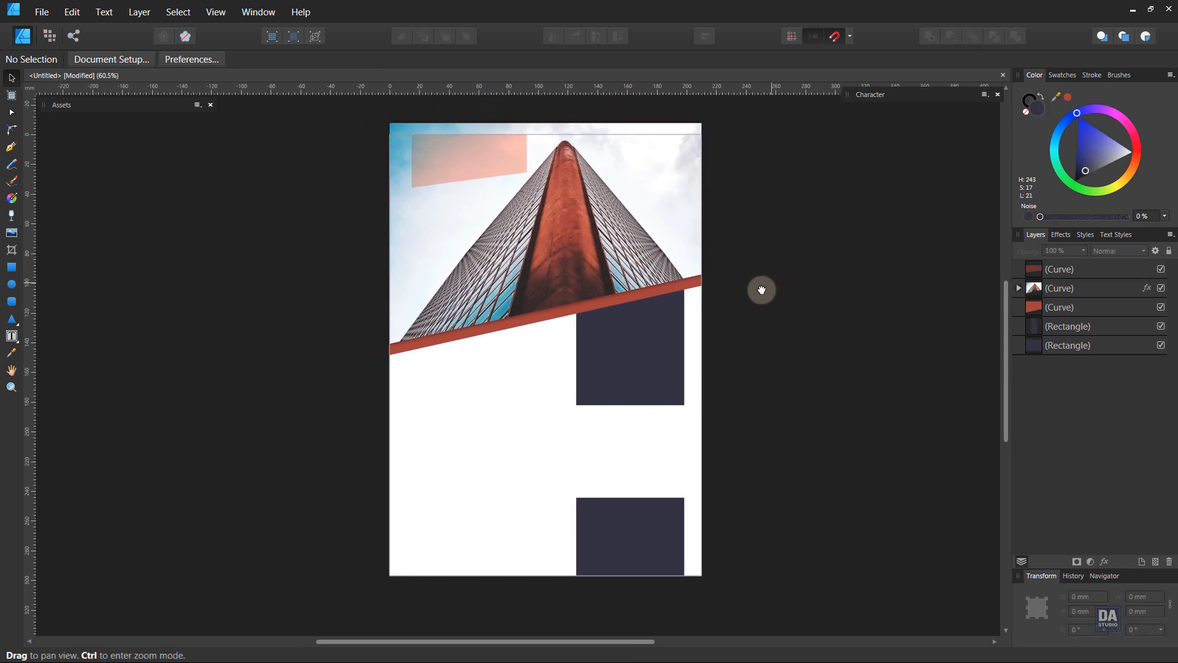
# Shorten the upper navy rectangle to about 172 mm and slightly lower the top edge of the bottom one
pyautogui.click(655, 371)
pyautogui.moveTo(632, 404); pyautogui.dragTo(632, 391)
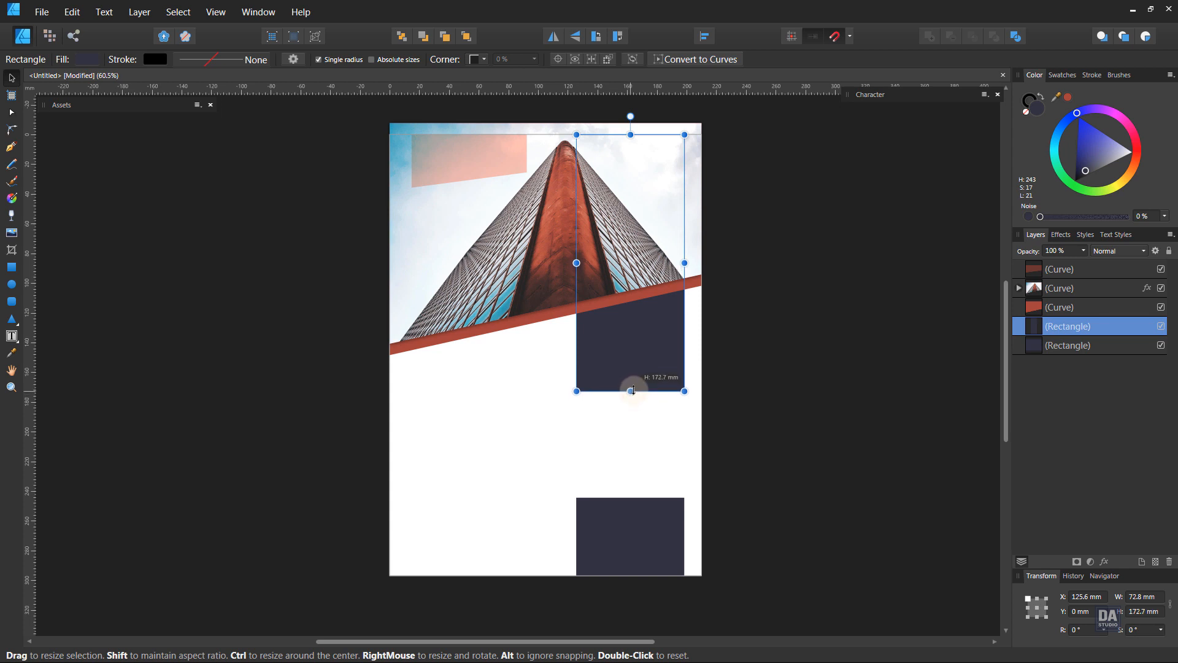
pyautogui.click(647, 527)
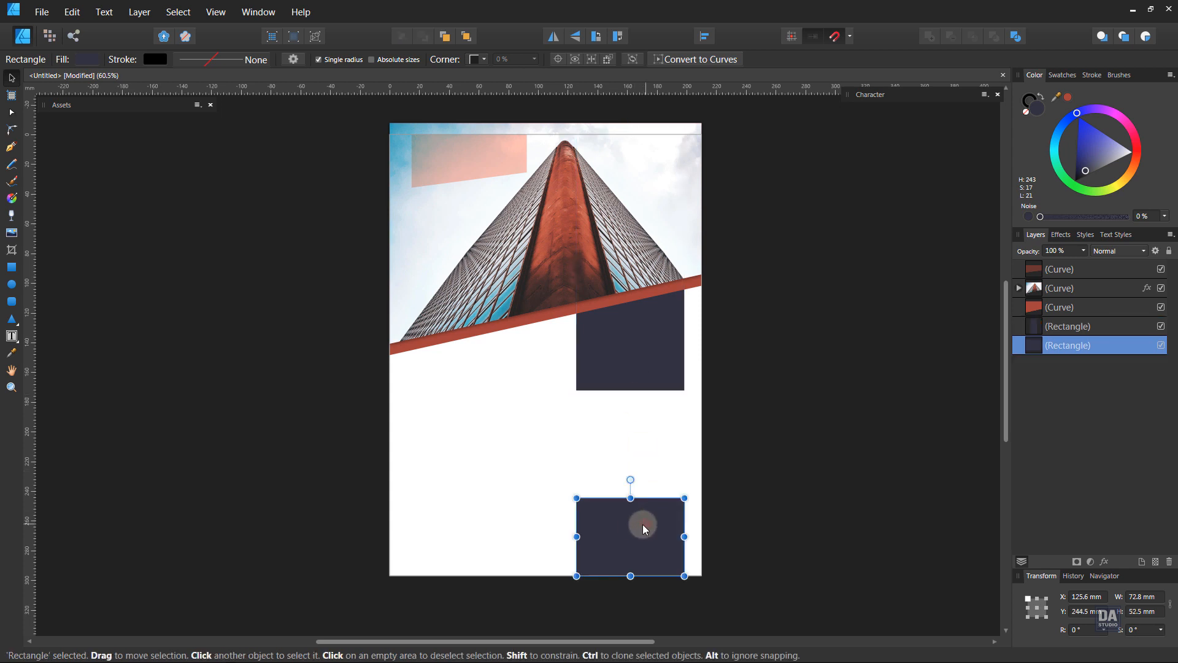
pyautogui.moveTo(630, 505); pyautogui.dragTo(631, 507)
pyautogui.click(768, 399)
pyautogui.moveTo(710, 375); pyautogui.dragTo(720, 384)
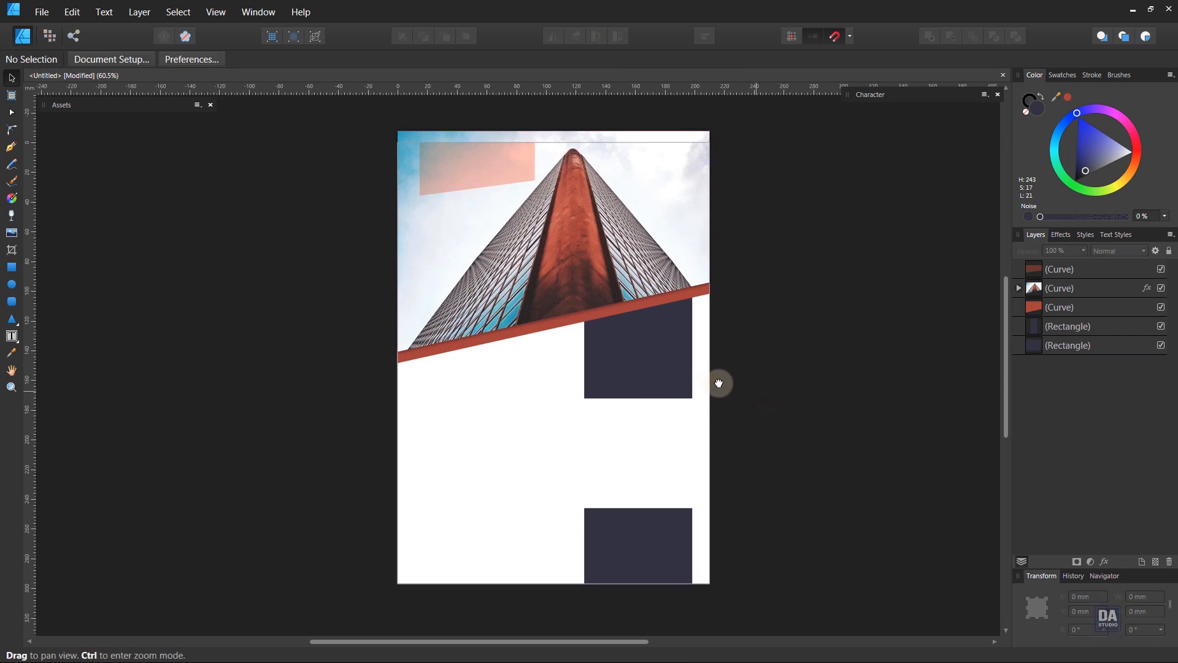
# Narrow both navy rectangles together to about 71.5 mm wide by pulling in their right edges
pyautogui.click(664, 384)
pyautogui.keyDown('shift'); pyautogui.click(675, 513); pyautogui.keyUp('shift')
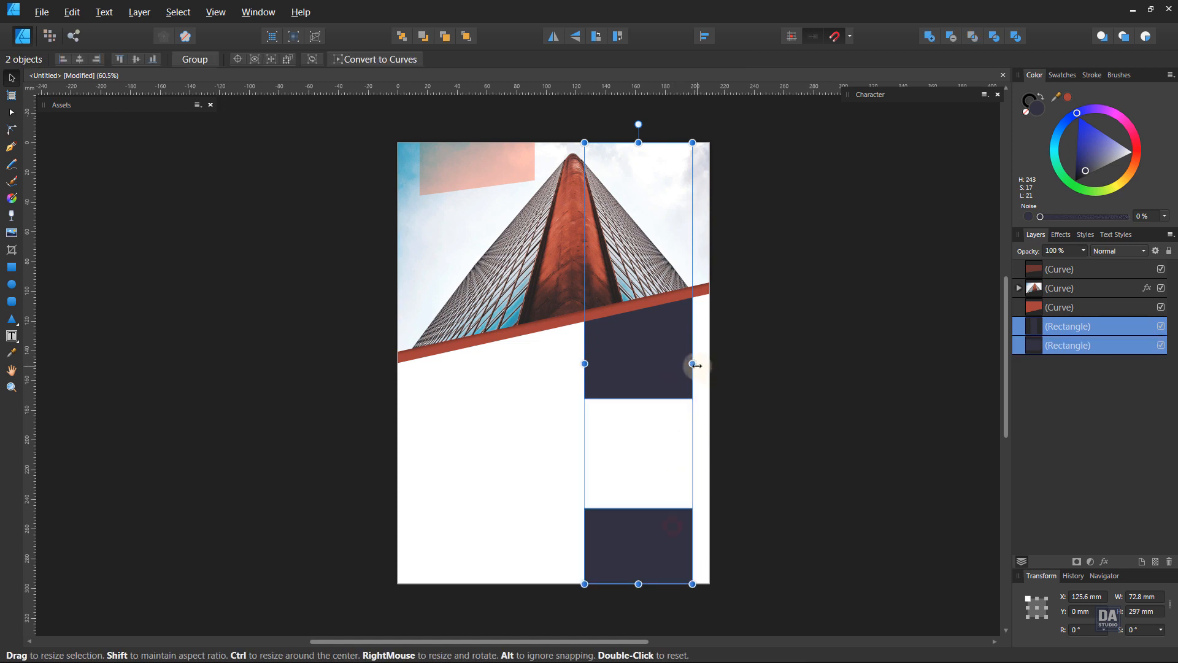
pyautogui.moveTo(693, 364); pyautogui.dragTo(690, 365)
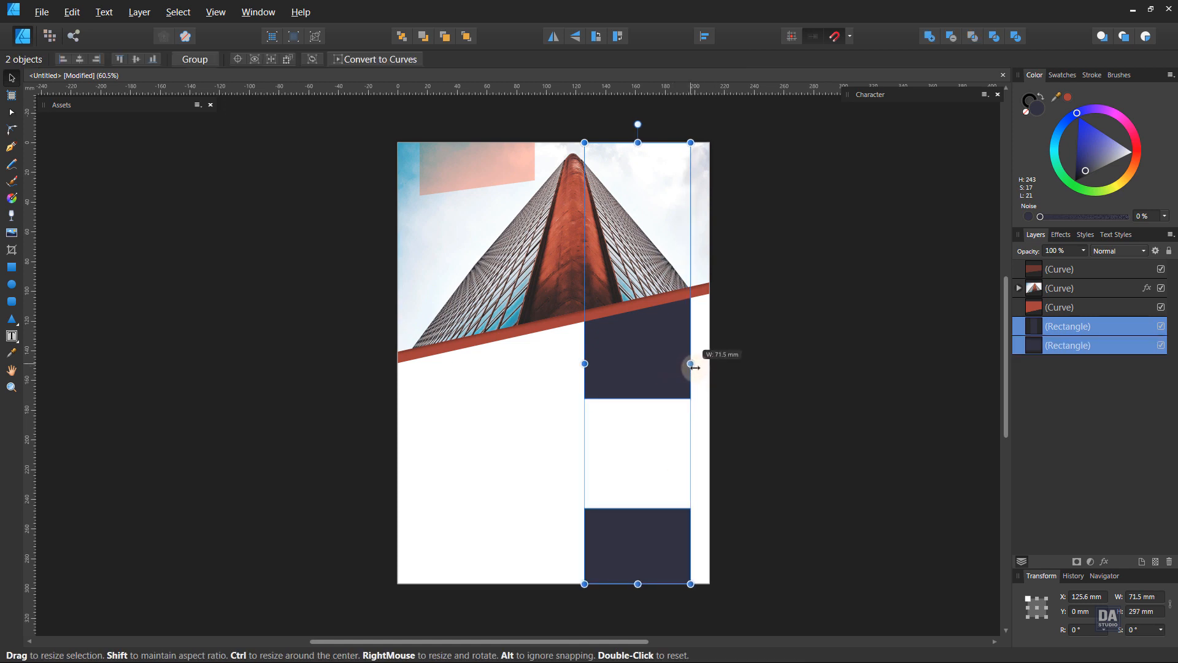
pyautogui.click(782, 403)
pyautogui.scroll(-1, 816, 452)
pyautogui.moveTo(813, 450); pyautogui.dragTo(787, 457)
pyautogui.scroll(2, 652, 421)
pyautogui.moveTo(657, 421)
pyautogui.mouseDown()
pyautogui.moveTo(661, 434)
pyautogui.moveTo(655, 426)
pyautogui.mouseUp()
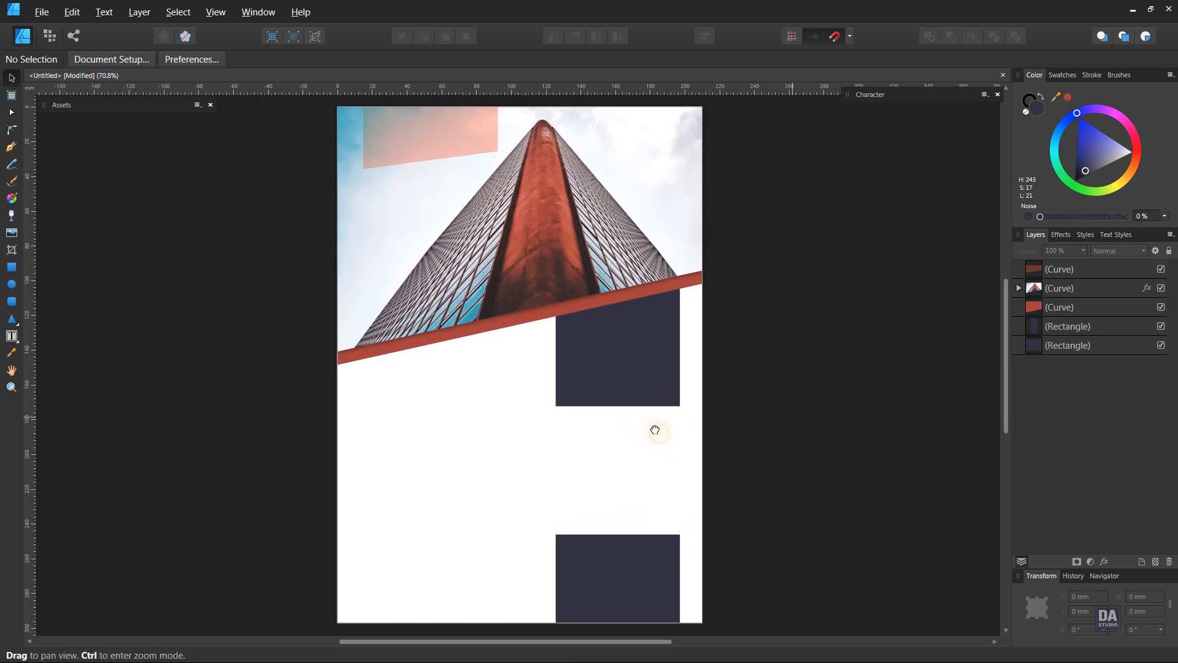
# Move the left edges of both navy rectangles inward to make them about 60.2 mm wide
pyautogui.click(652, 403)
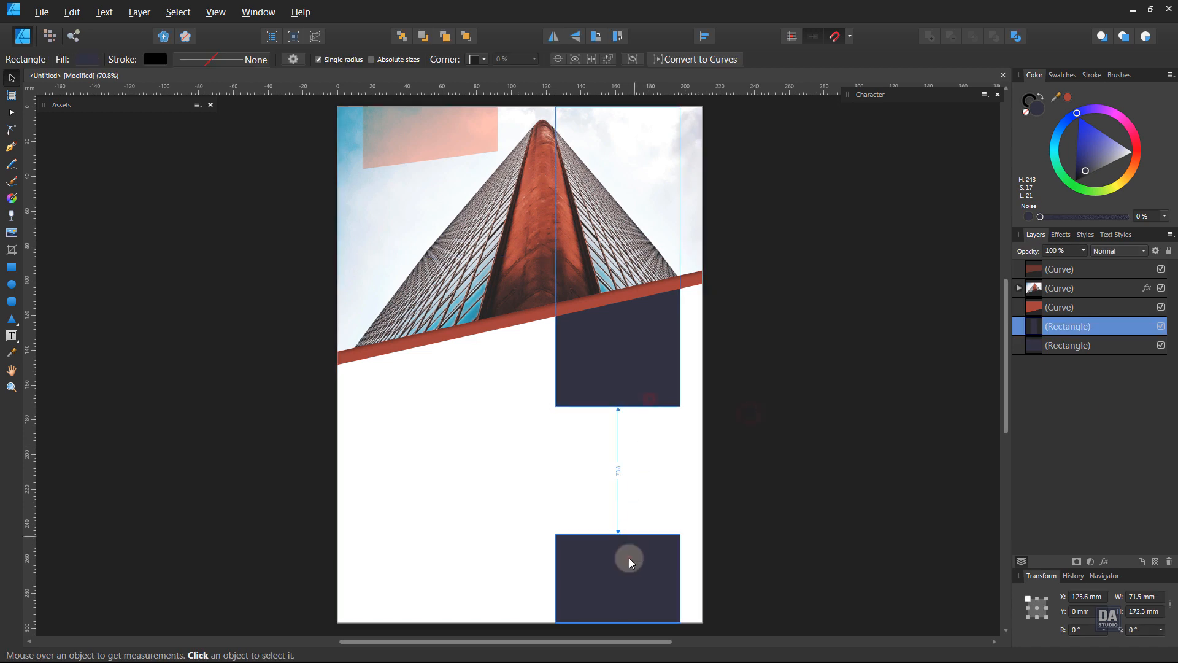
pyautogui.keyDown('shift'); pyautogui.click(628, 557); pyautogui.keyUp('shift')
pyautogui.moveTo(559, 364); pyautogui.dragTo(579, 363)
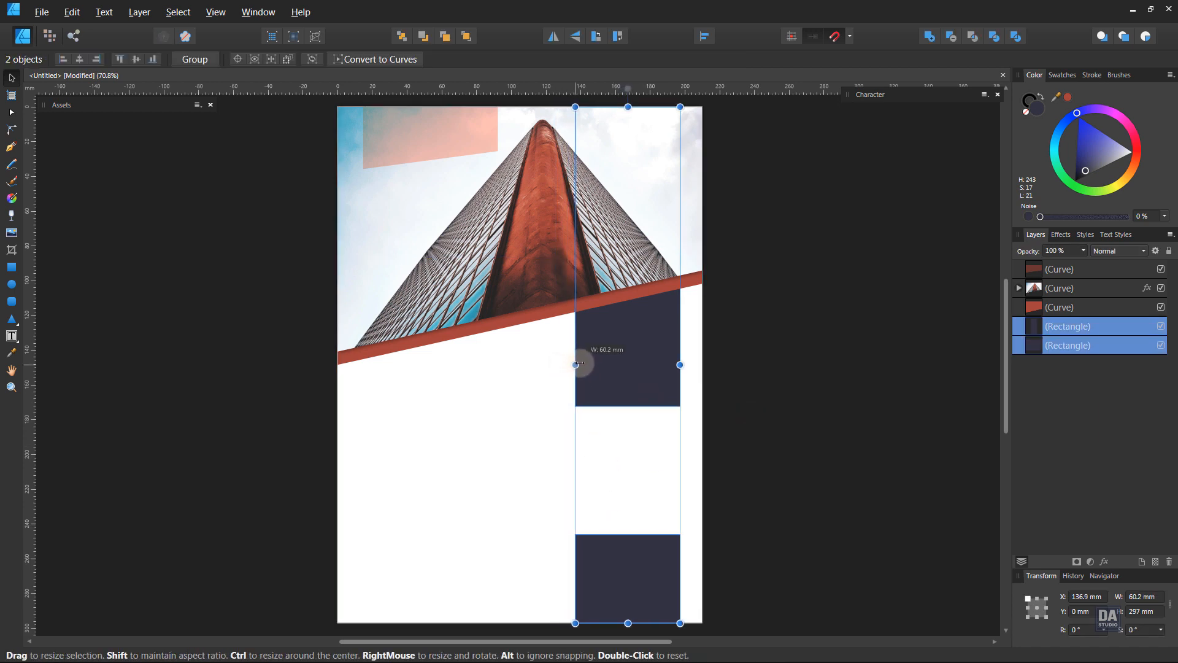
pyautogui.click(892, 403)
pyautogui.moveTo(747, 433); pyautogui.dragTo(752, 428)
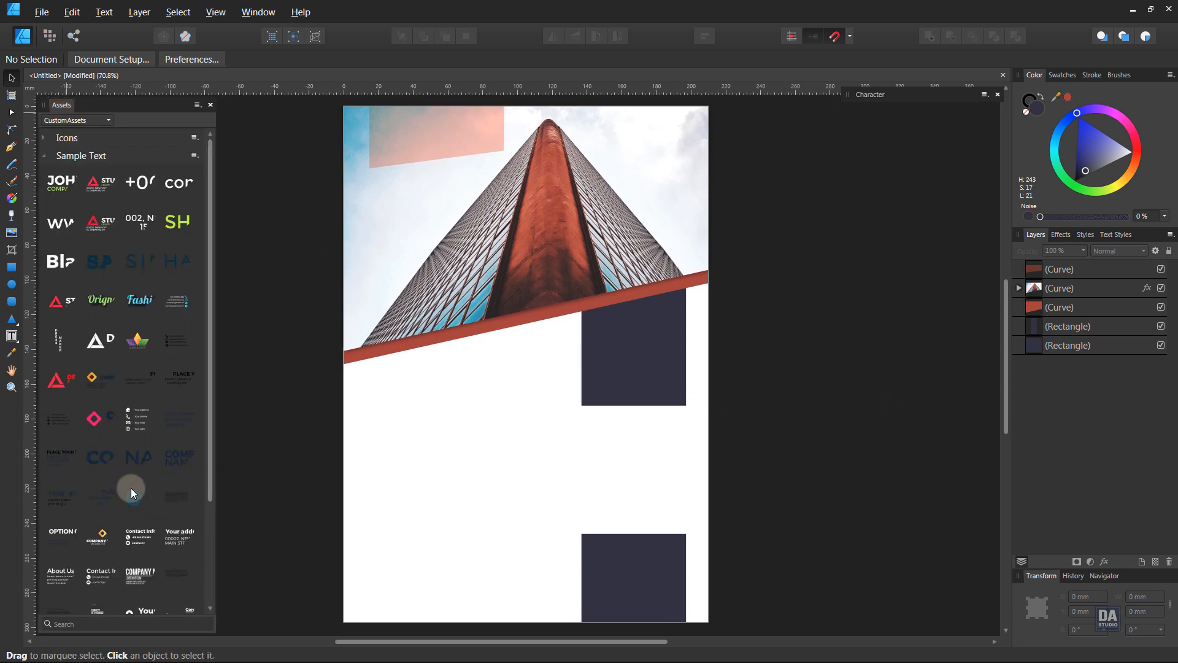
# Place the "About us" sample text asset below the diagonal strip and widen its paragraph frame to about 108.5 mm
pyautogui.scroll(-3, 131, 489)
pyautogui.moveTo(110, 596); pyautogui.dragTo(449, 422)
pyautogui.doubleClick(504, 434)
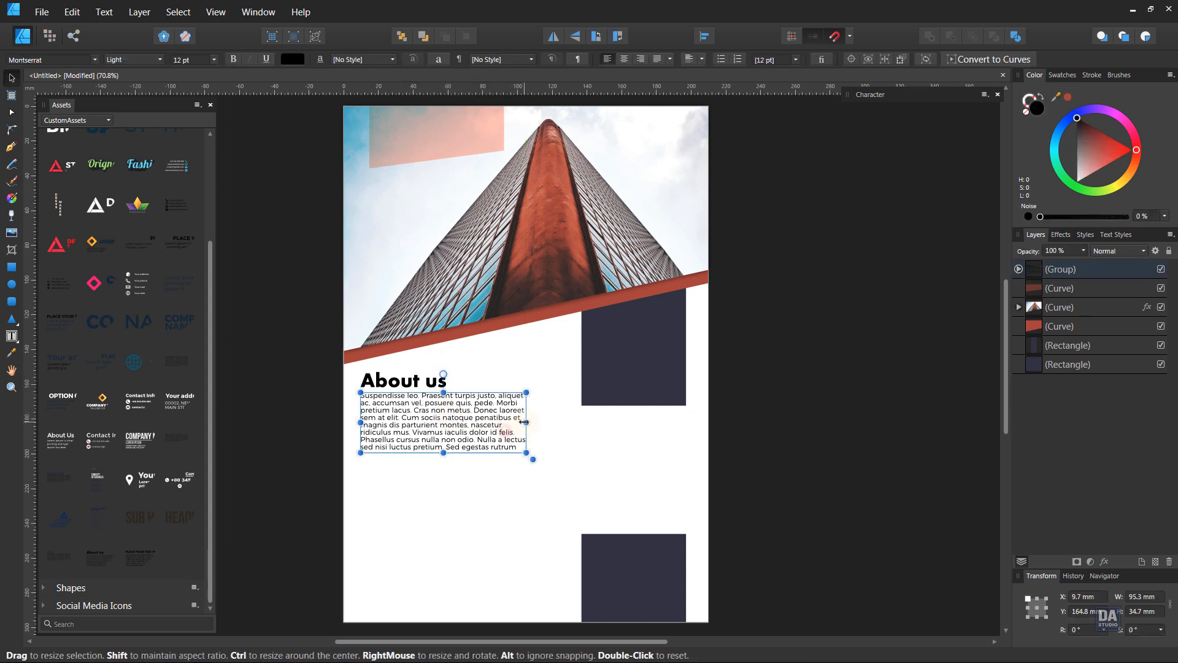
pyautogui.moveTo(526, 421); pyautogui.dragTo(549, 422)
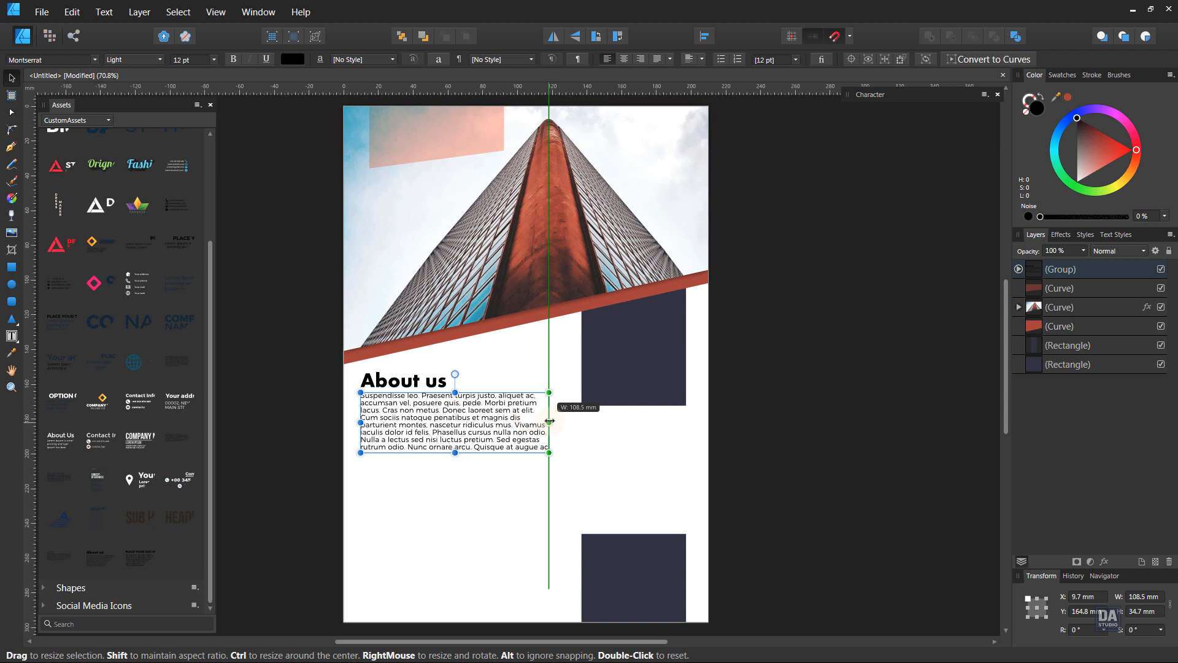
pyautogui.moveTo(552, 421); pyautogui.dragTo(550, 421)
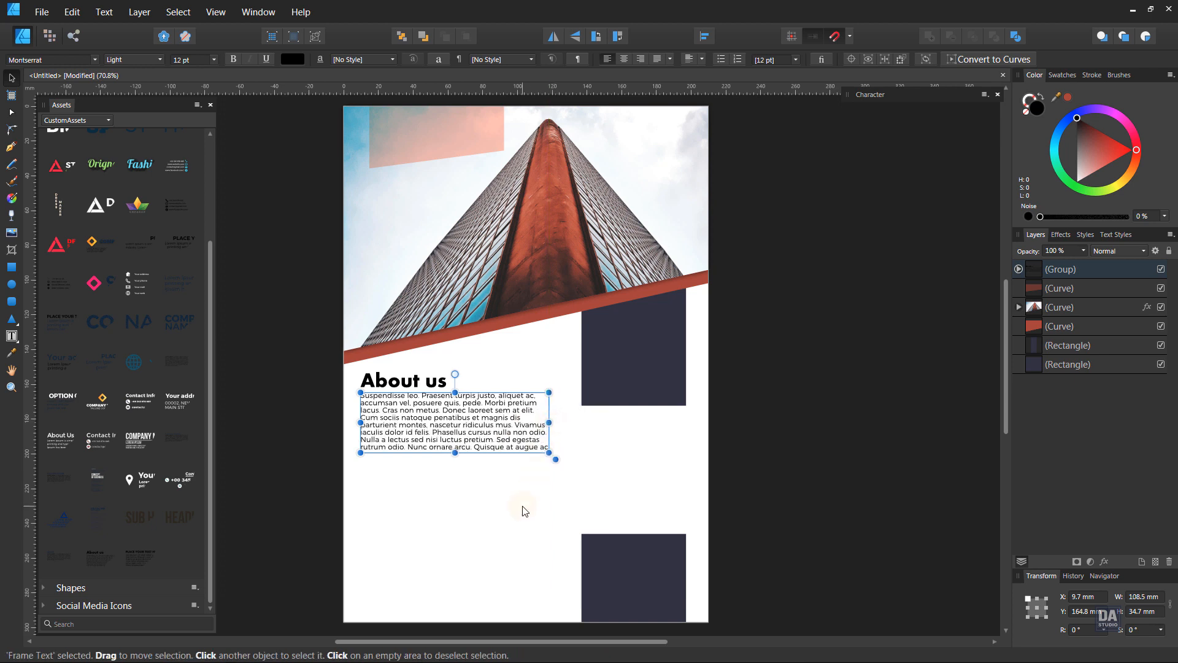
pyautogui.click(529, 475)
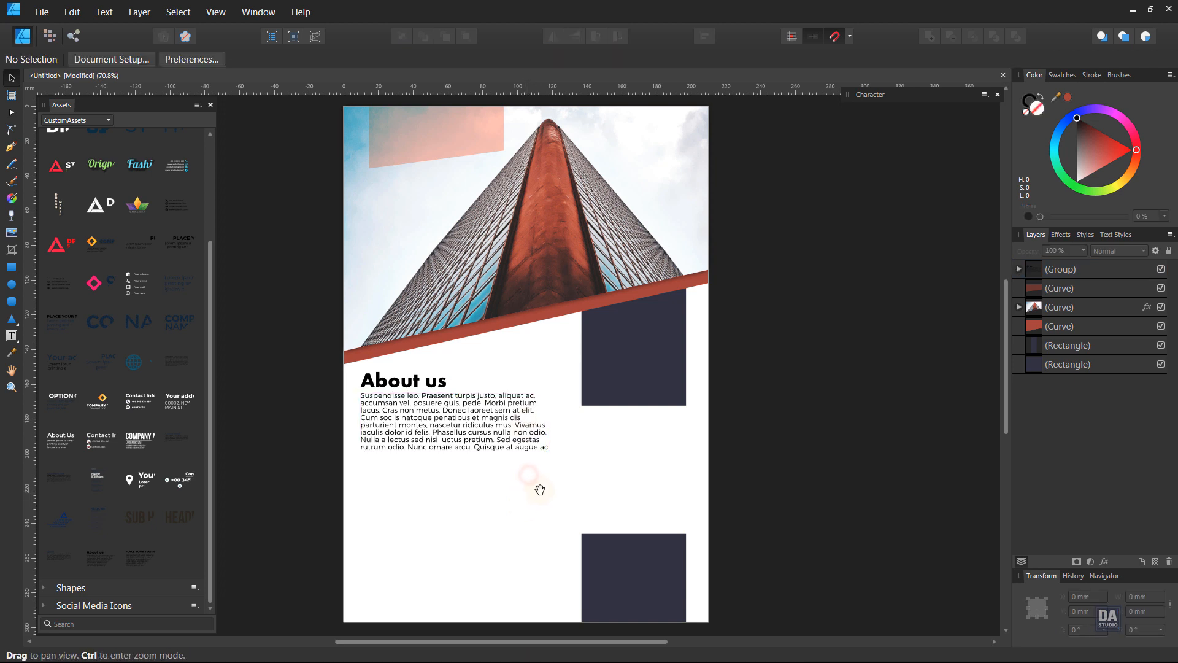
pyautogui.moveTo(534, 489); pyautogui.dragTo(539, 477)
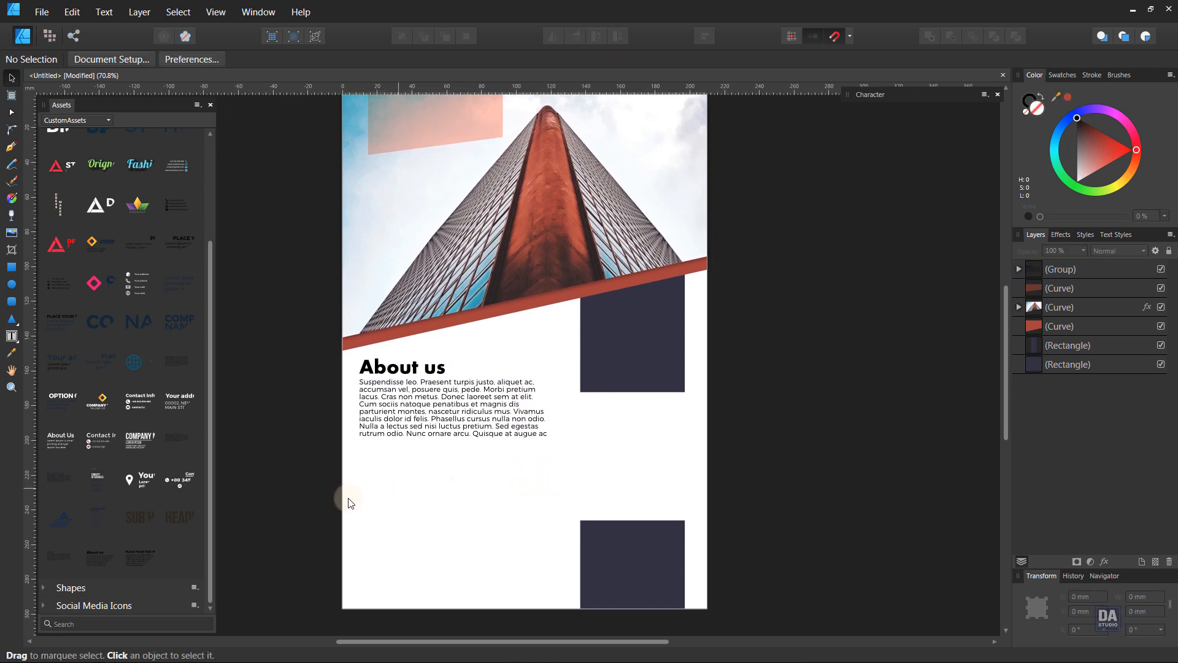
pyautogui.moveTo(96, 564); pyautogui.dragTo(434, 529)
pyautogui.hotkey('ctrl', 'z')
pyautogui.moveTo(143, 556); pyautogui.dragTo(419, 516)
pyautogui.hotkey('ctrl', 'z')
# Place the "PLACE YOUR TEXT HERE" sample text asset below the About us section and widen its paragraph frame to about 111.6 mm
pyautogui.moveTo(152, 547); pyautogui.dragTo(446, 492)
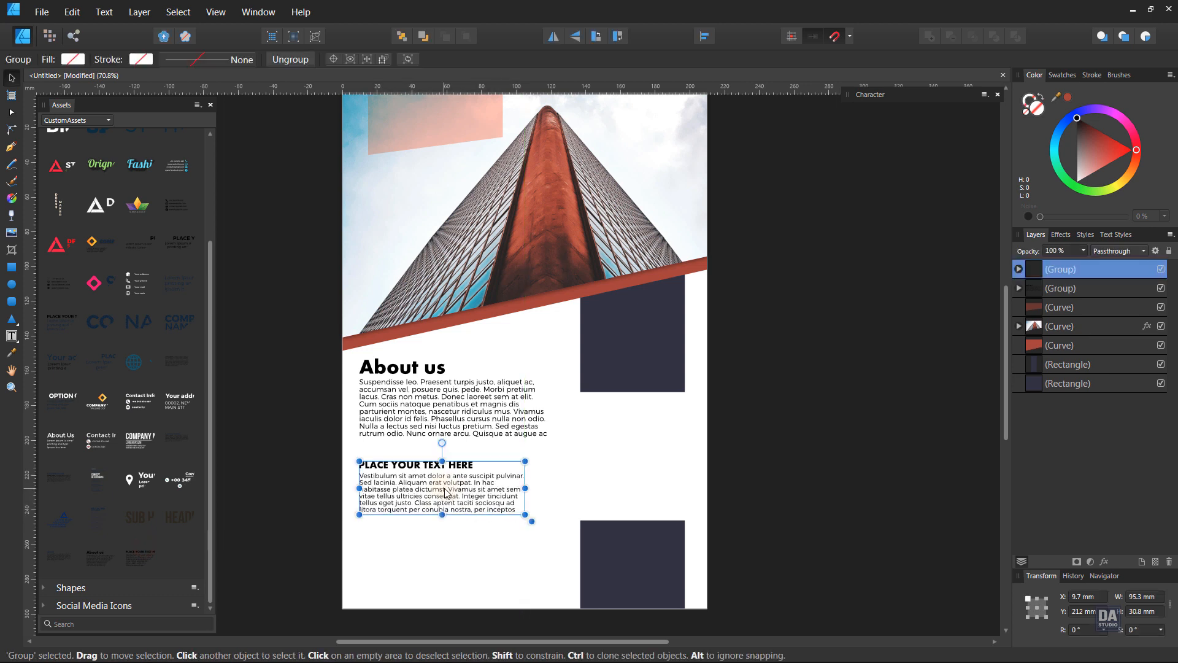
pyautogui.doubleClick(468, 505)
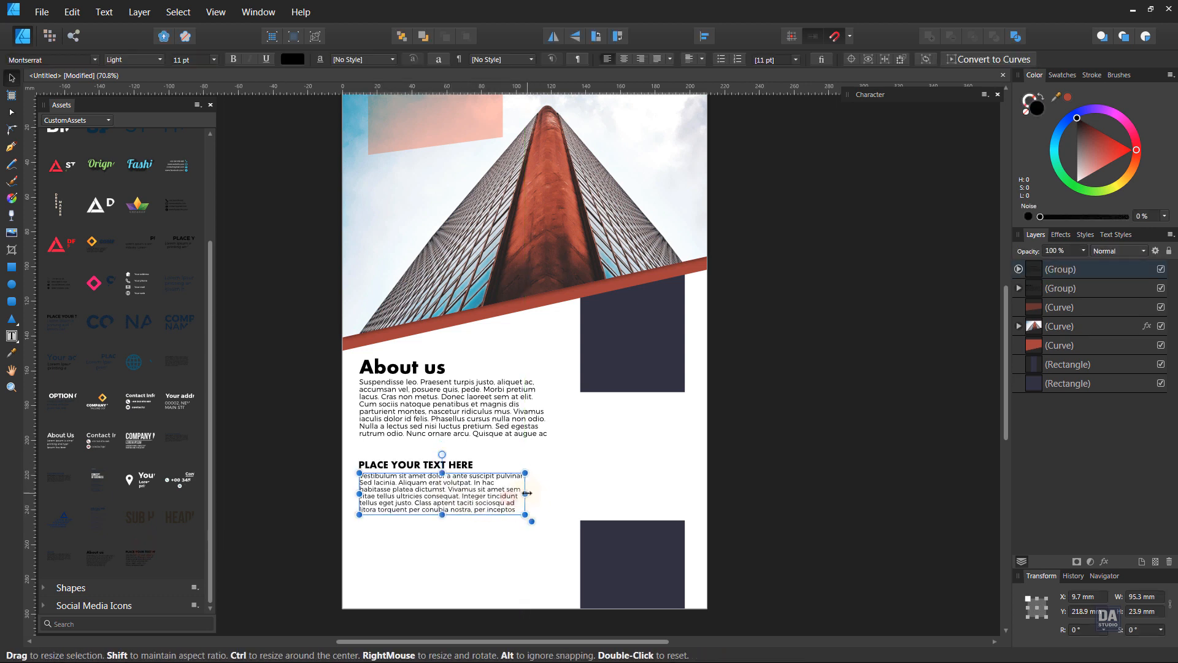
pyautogui.moveTo(525, 493); pyautogui.dragTo(547, 493)
pyautogui.click(520, 564)
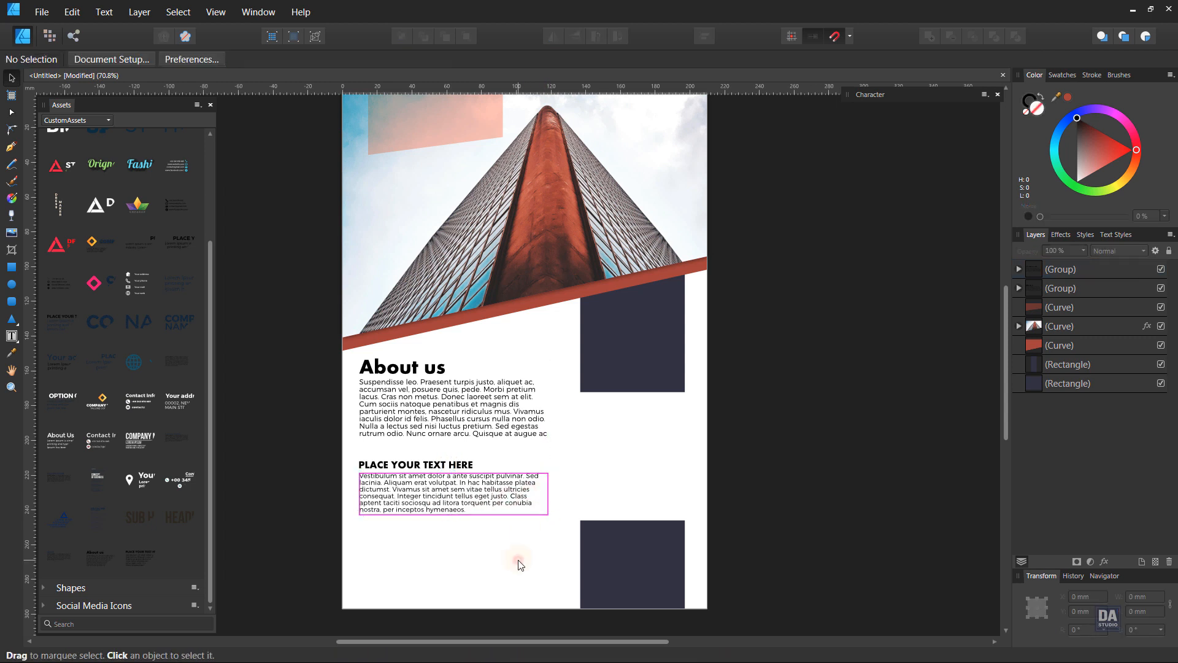
pyautogui.doubleClick(525, 509)
pyautogui.moveTo(548, 494); pyautogui.dragTo(551, 495)
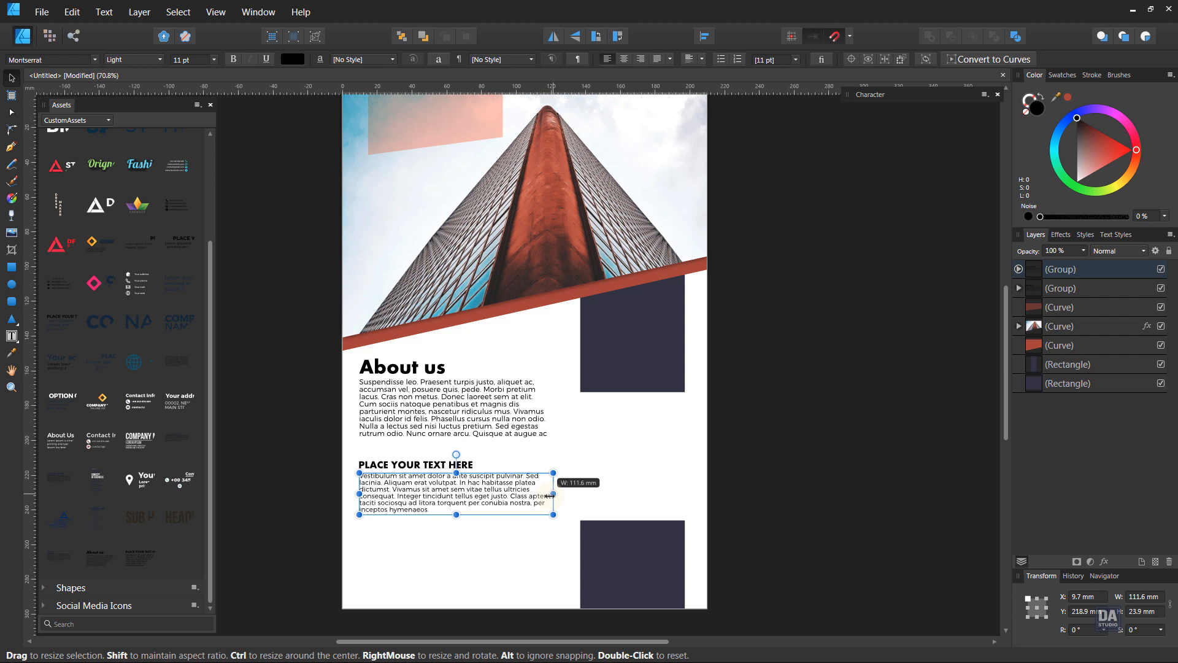
# Draw a horizontal straight line about 108.5 mm long with the Pen tool beneath the "PLACE YOUR TEXT HERE" paragraph
pyautogui.click(524, 555)
pyautogui.moveTo(529, 555); pyautogui.dragTo(521, 543)
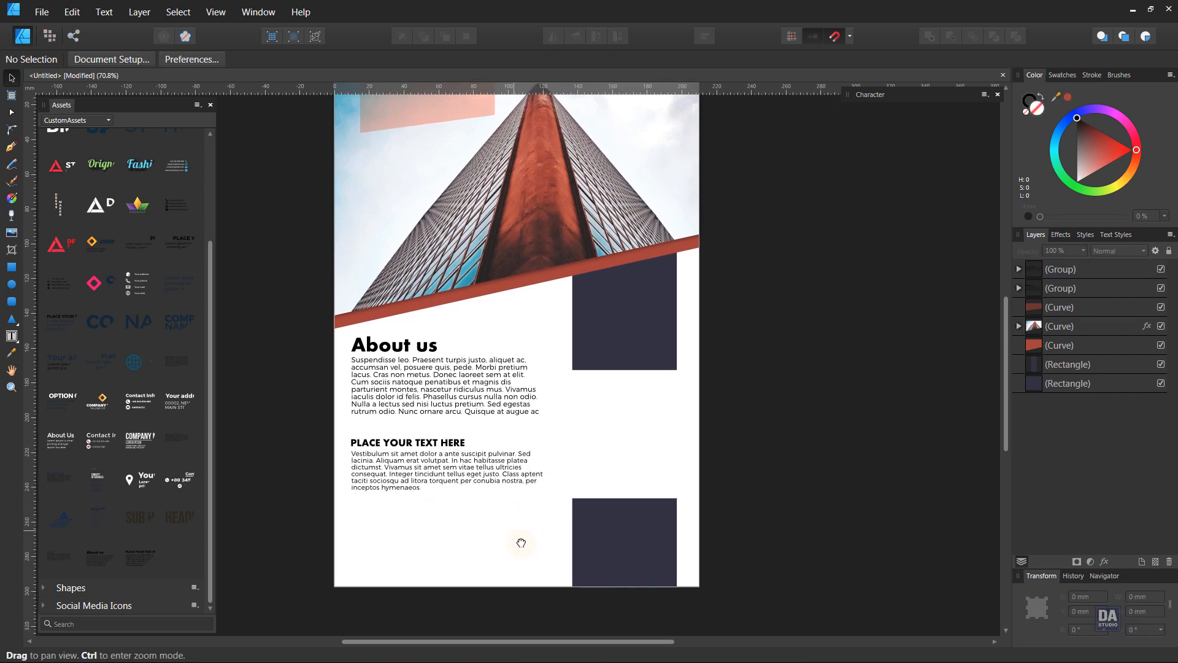
pyautogui.click(12, 148)
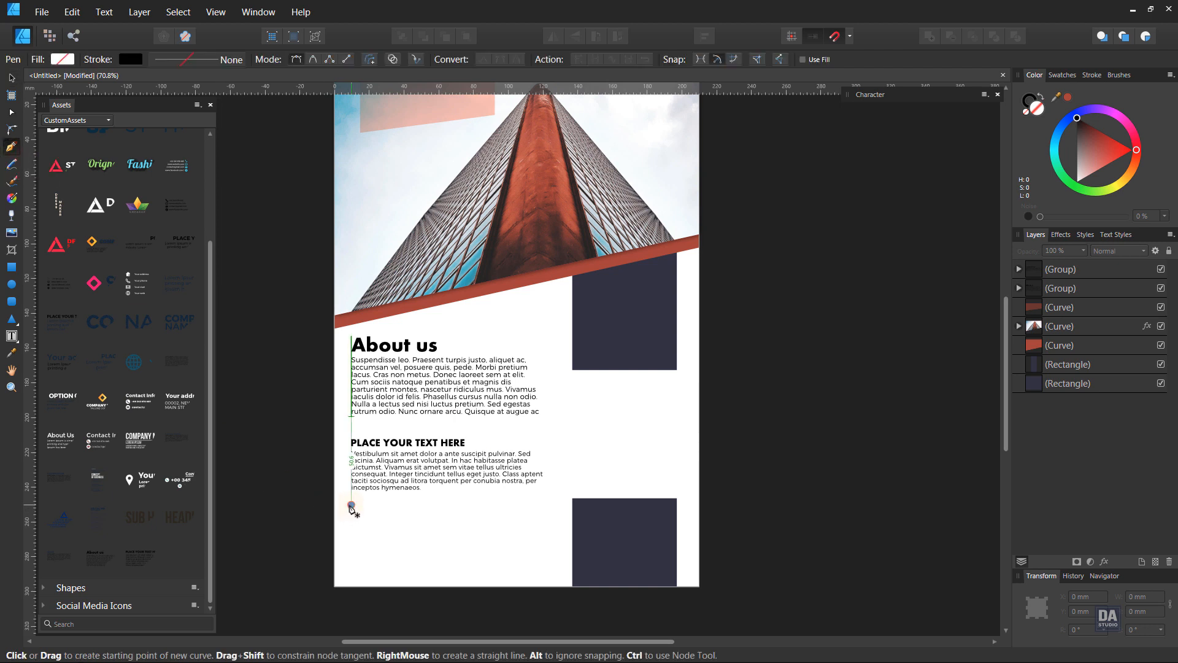
pyautogui.click(351, 505)
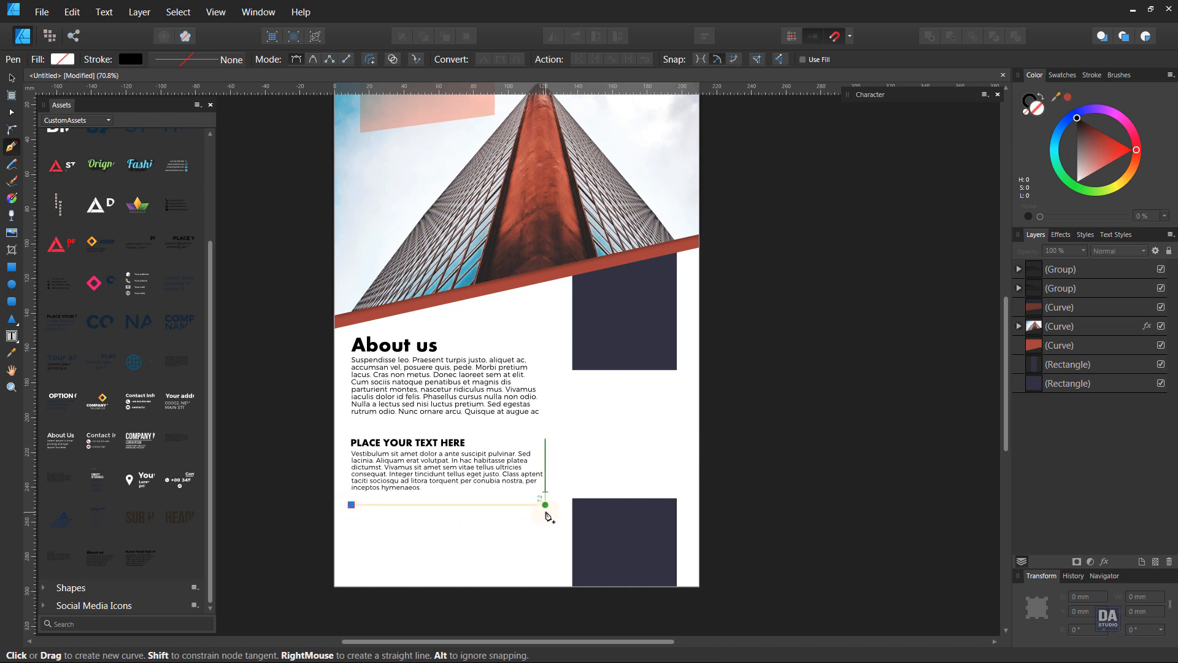
pyautogui.click(539, 505)
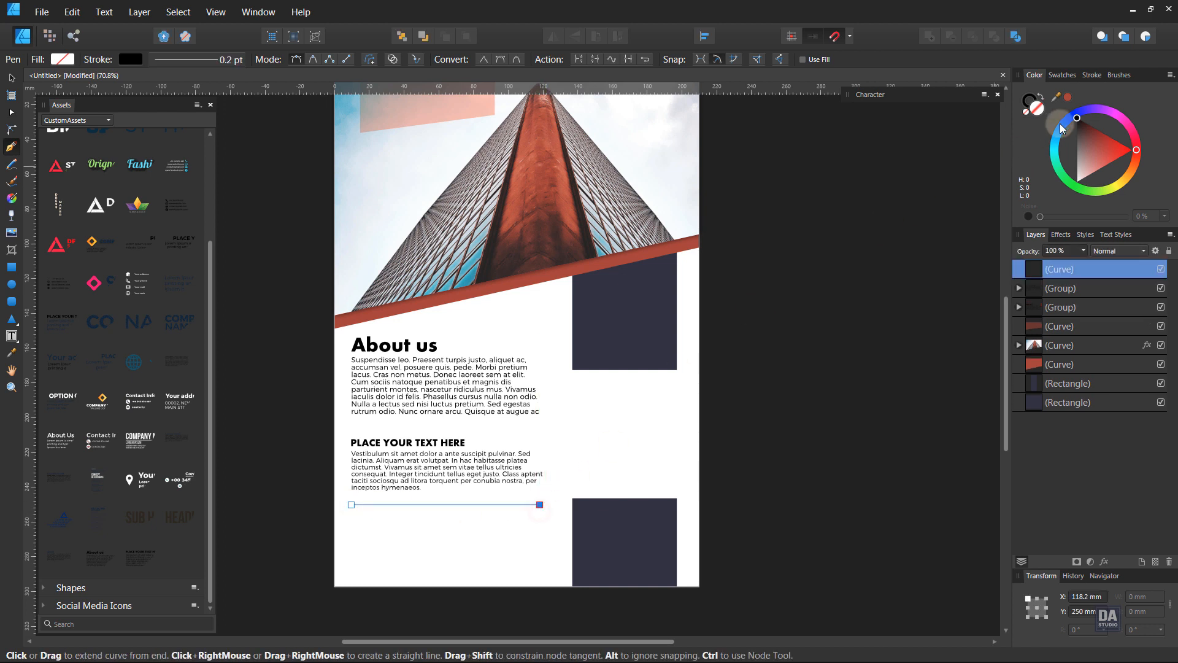
# Make the horizontal line's stroke scale with the object and set its width to 2 pt
pyautogui.click(1092, 75)
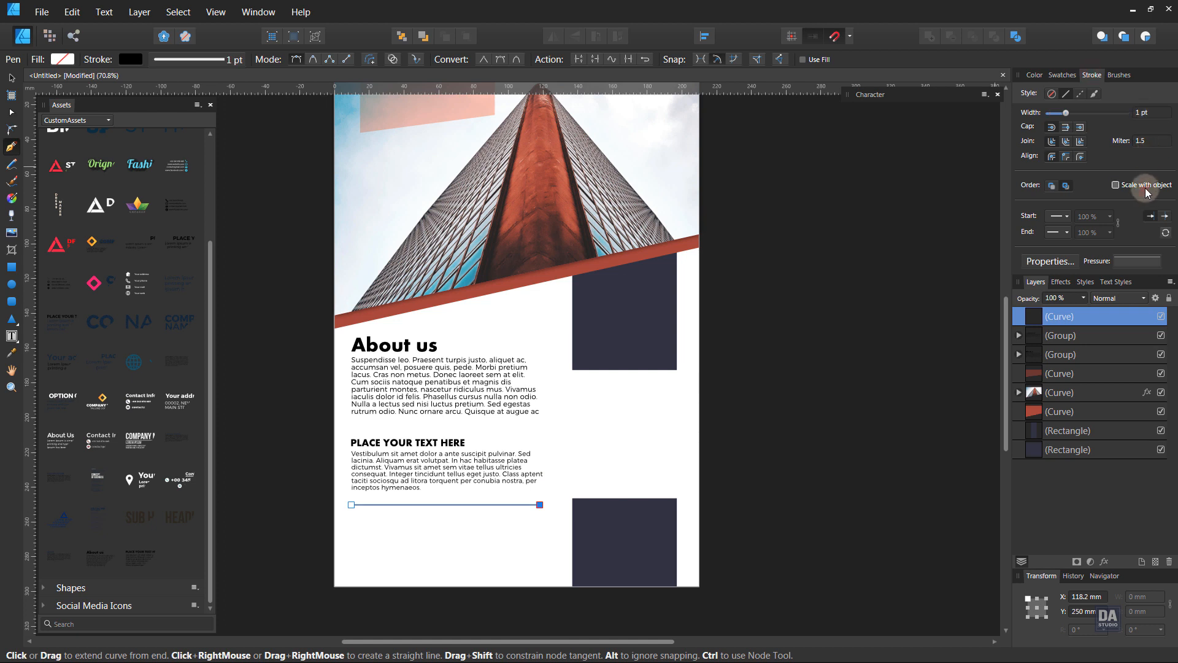
pyautogui.click(11, 79)
pyautogui.click(247, 382)
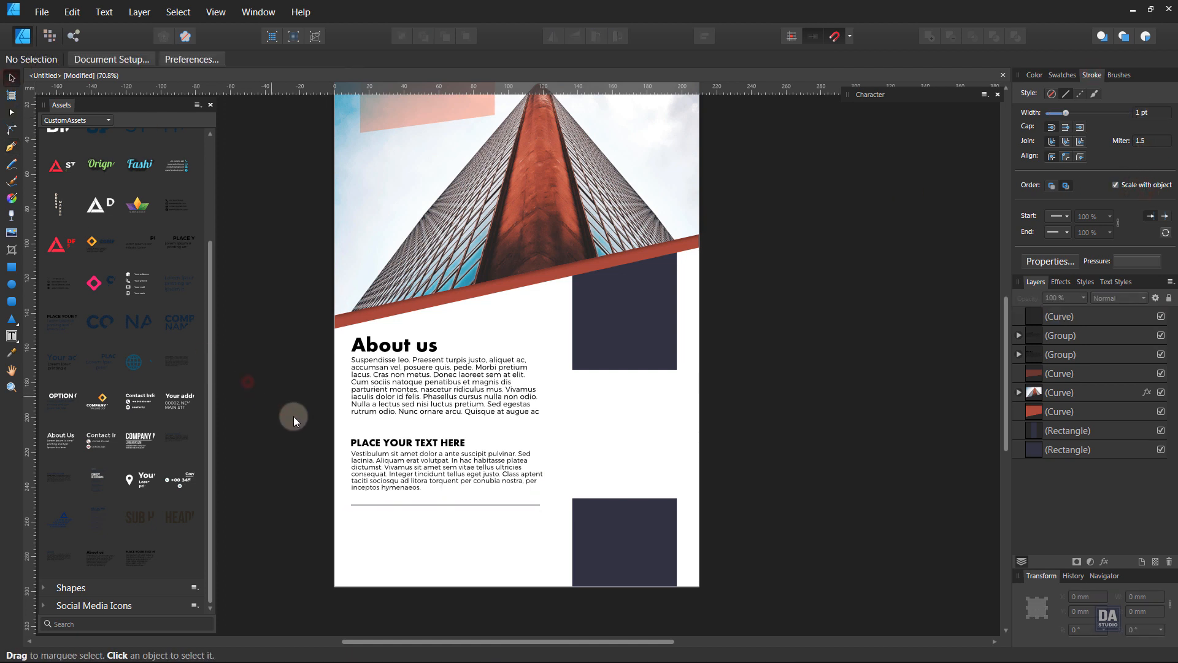
pyautogui.click(468, 505)
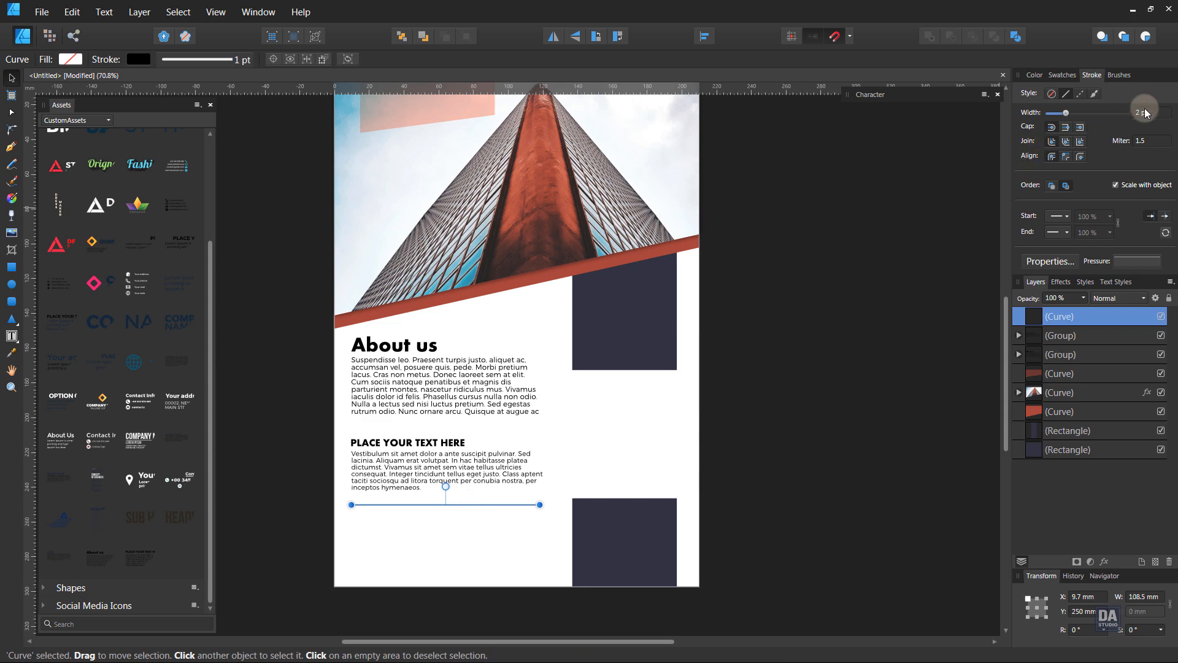
pyautogui.press('Return')
pyautogui.click(768, 344)
# Duplicate the horizontal line, rotate the copy to -90°, shorten it to about 39.6 mm and place it beneath the original at X 50 mm
pyautogui.moveTo(673, 526); pyautogui.dragTo(675, 508)
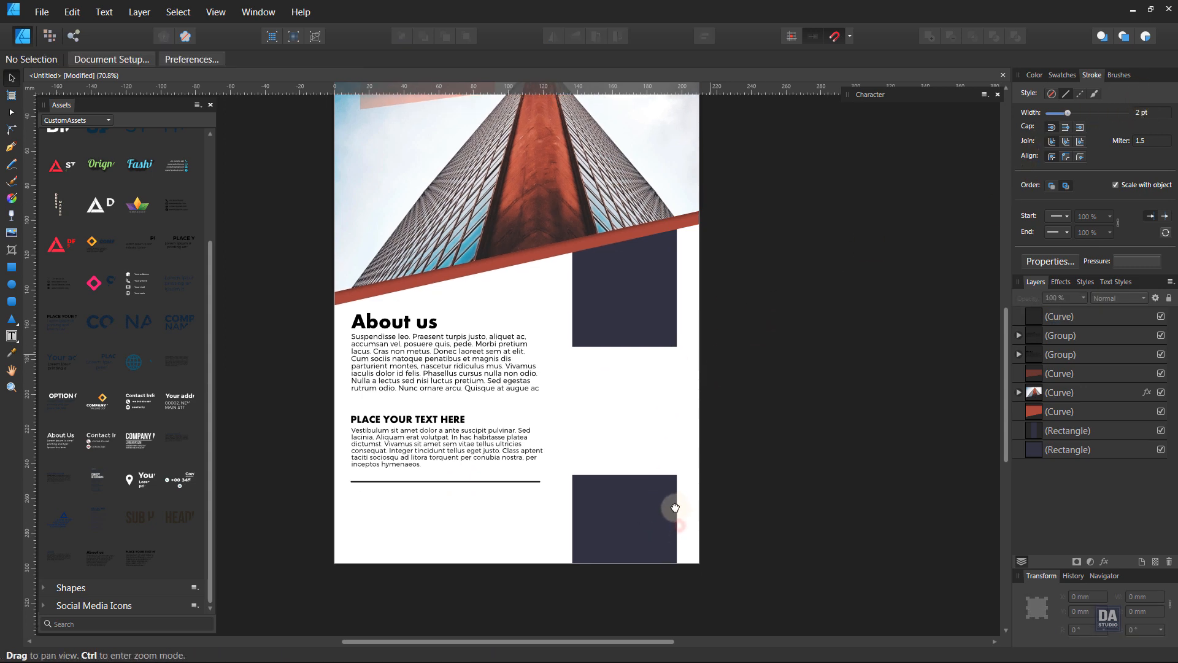
pyautogui.moveTo(455, 543); pyautogui.dragTo(527, 498)
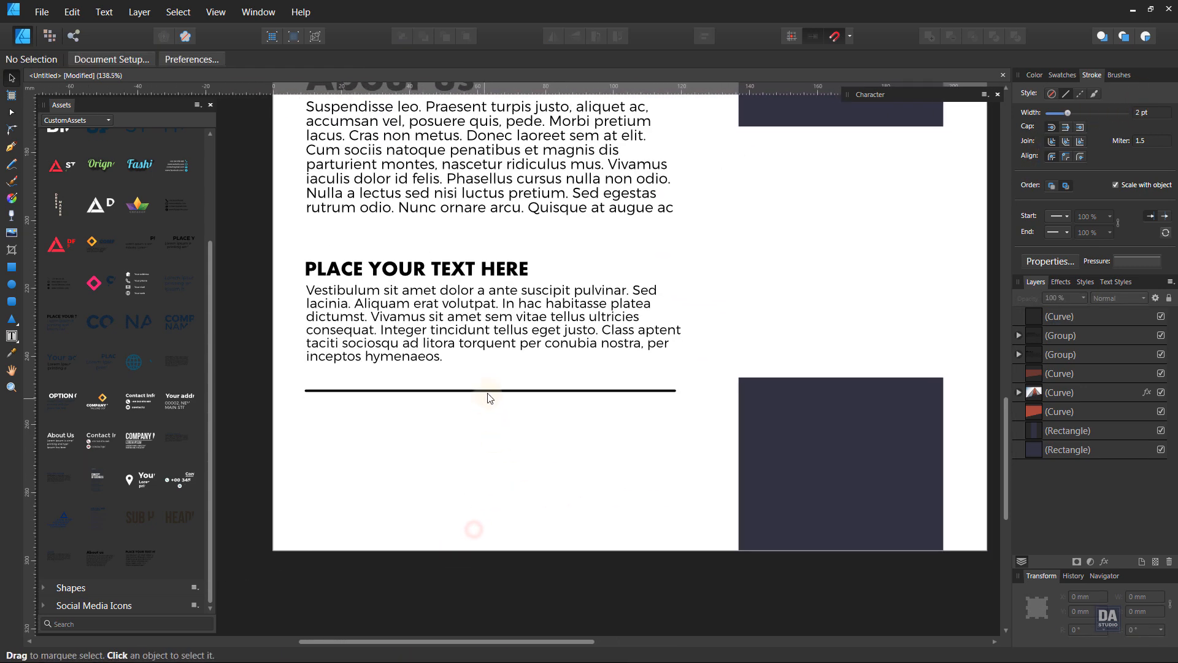
pyautogui.click(490, 392)
pyautogui.moveTo(490, 391); pyautogui.dragTo(534, 440)
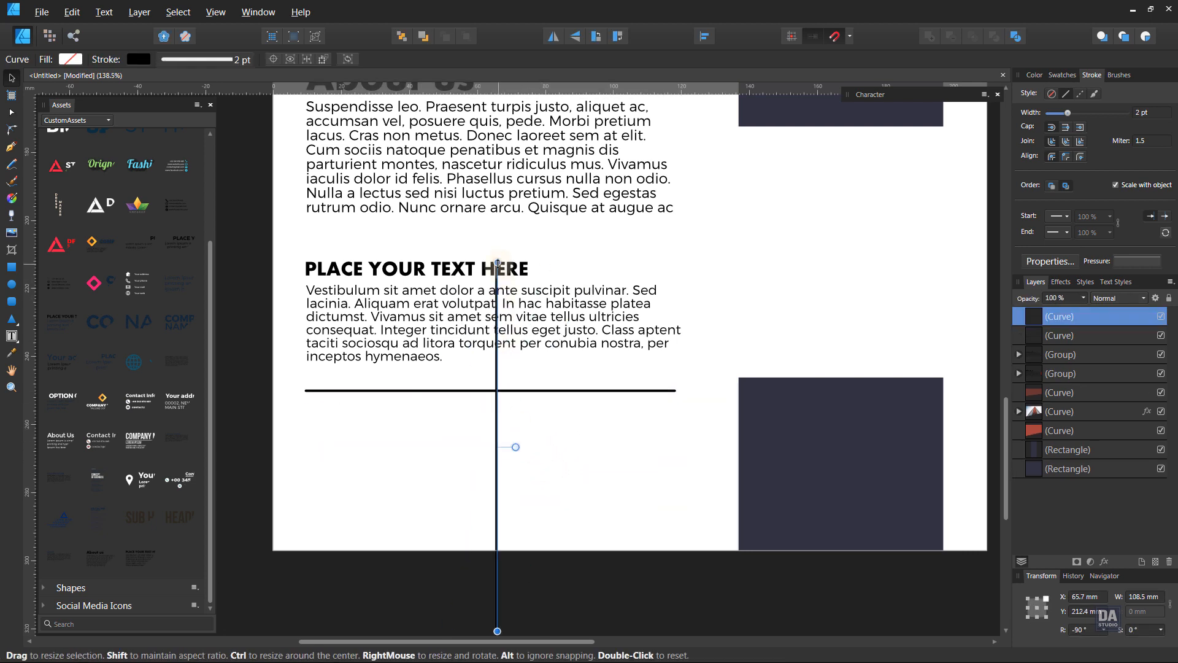
pyautogui.moveTo(497, 262); pyautogui.dragTo(497, 391)
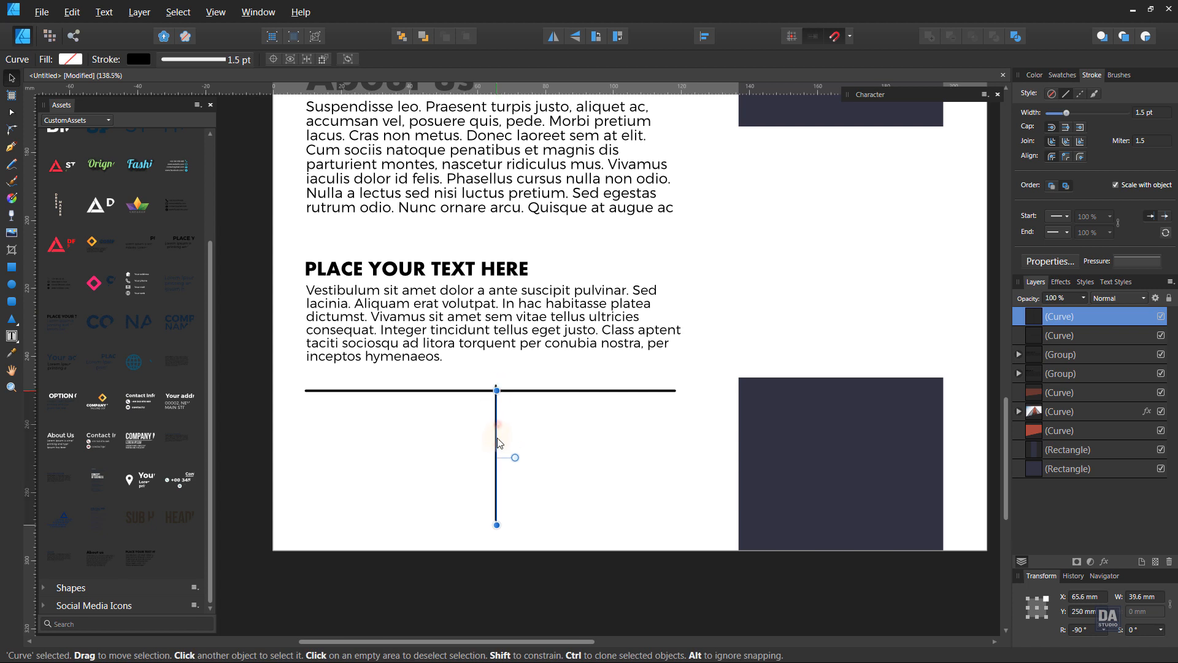
pyautogui.moveTo(498, 442); pyautogui.dragTo(439, 448)
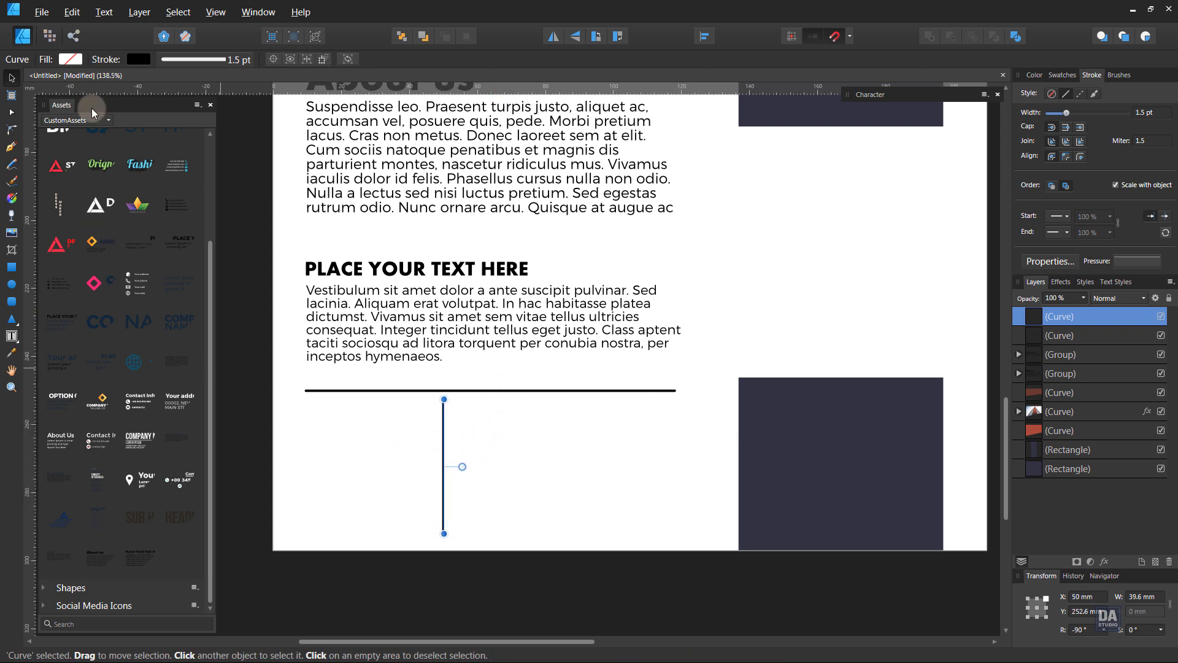
# Place the QR code from the Barcodes assets of Icons & Logo Templates to the left of the vertical line
pyautogui.click(100, 123)
pyautogui.click(83, 179)
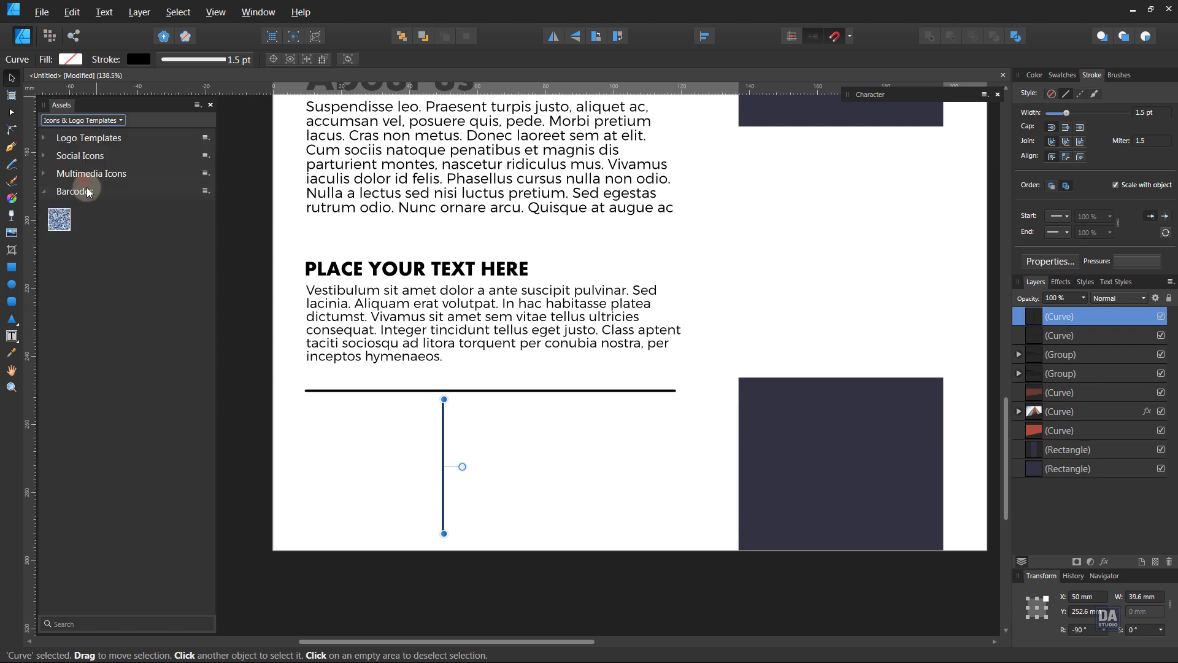
pyautogui.moveTo(59, 219); pyautogui.dragTo(400, 497)
pyautogui.click(529, 483)
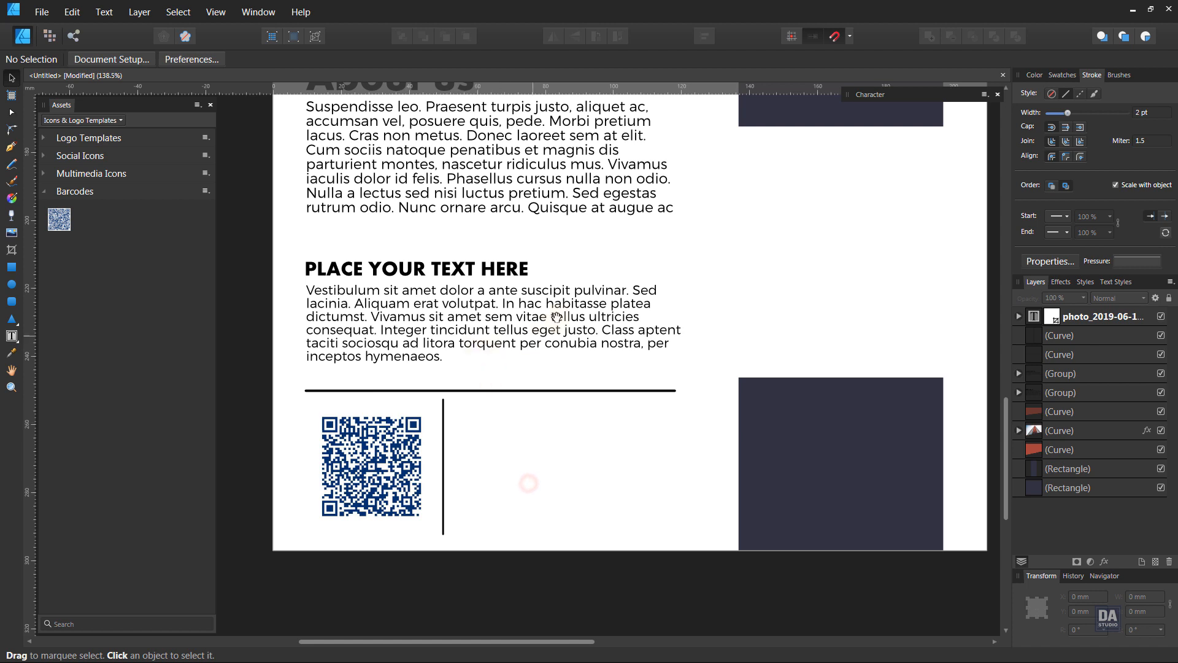
# Copy the "About us" heading and place the copy to the right of the vertical line, just below the horizontal line
pyautogui.moveTo(556, 317); pyautogui.dragTo(549, 402)
pyautogui.click(408, 164)
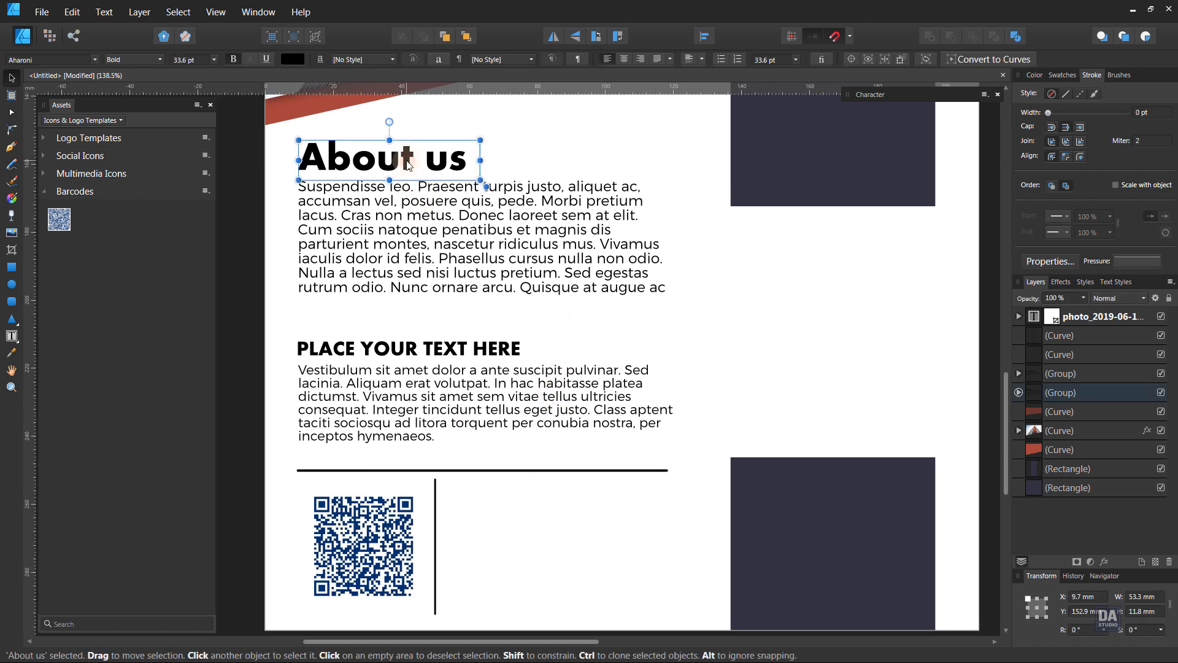
pyautogui.hotkey('ctrl', 'c')
pyautogui.click(554, 532)
pyautogui.hotkey('ctrl', 'v')
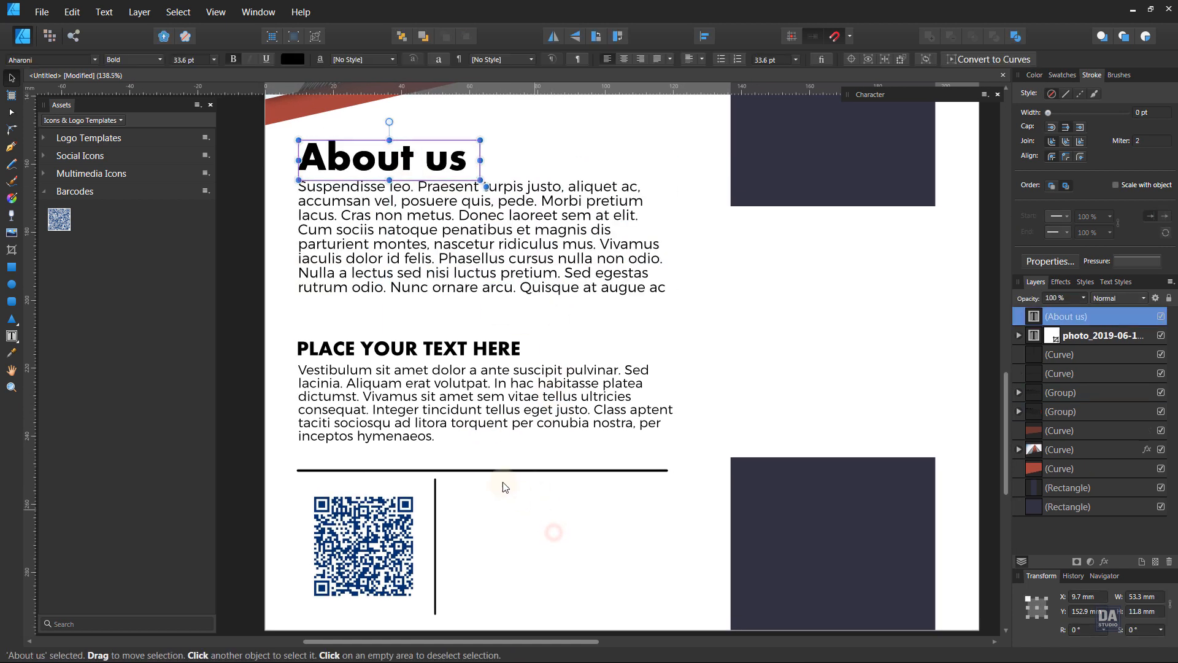
pyautogui.moveTo(416, 168); pyautogui.dragTo(559, 508)
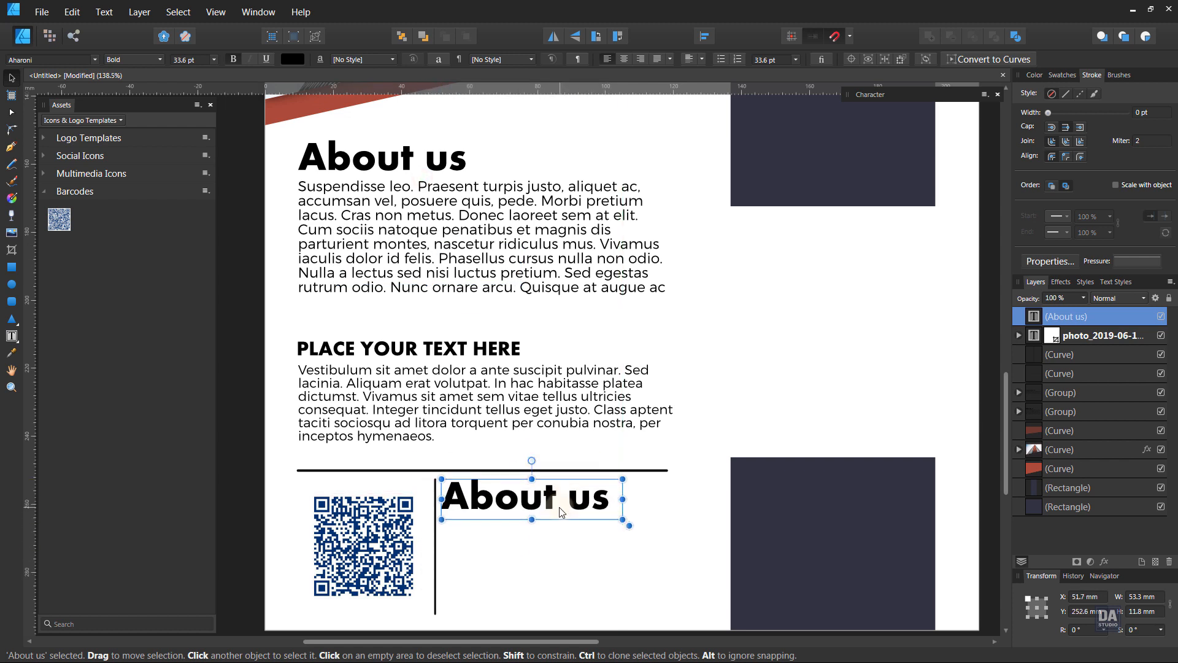
# Change the copied heading's text to "Contact Us" and scale it down to 21.3 pt in a frame about 39 mm wide
pyautogui.doubleClick(558, 507)
pyautogui.tripleClick(559, 508)
pyautogui.write('Contac')
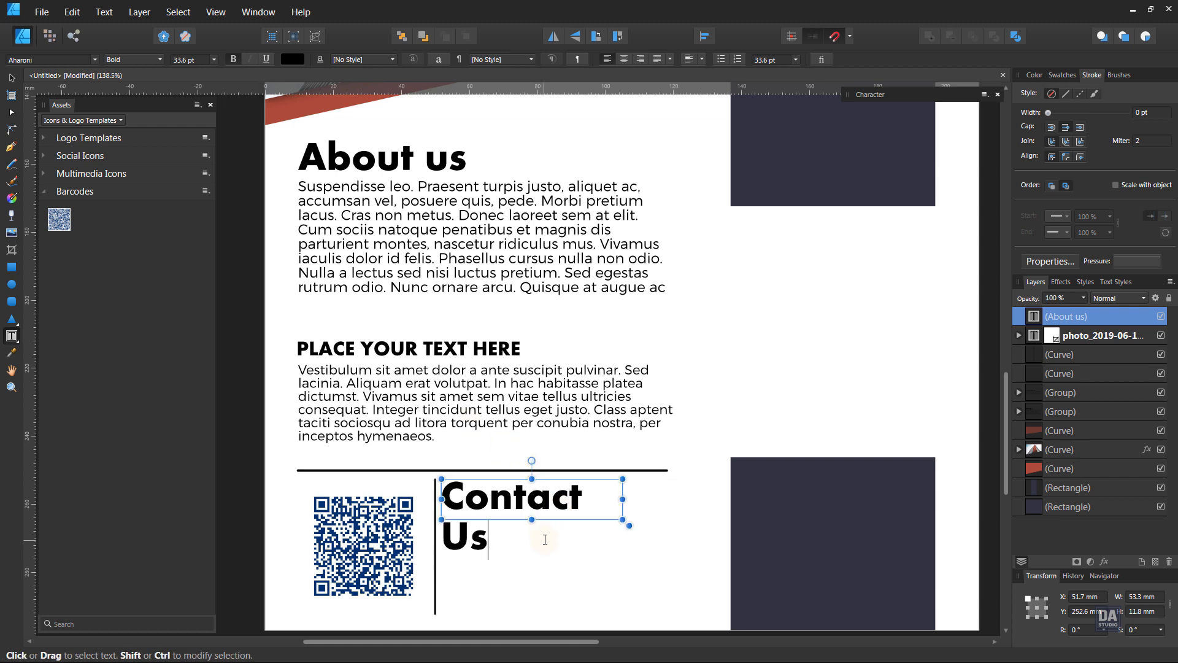
pyautogui.click(10, 80)
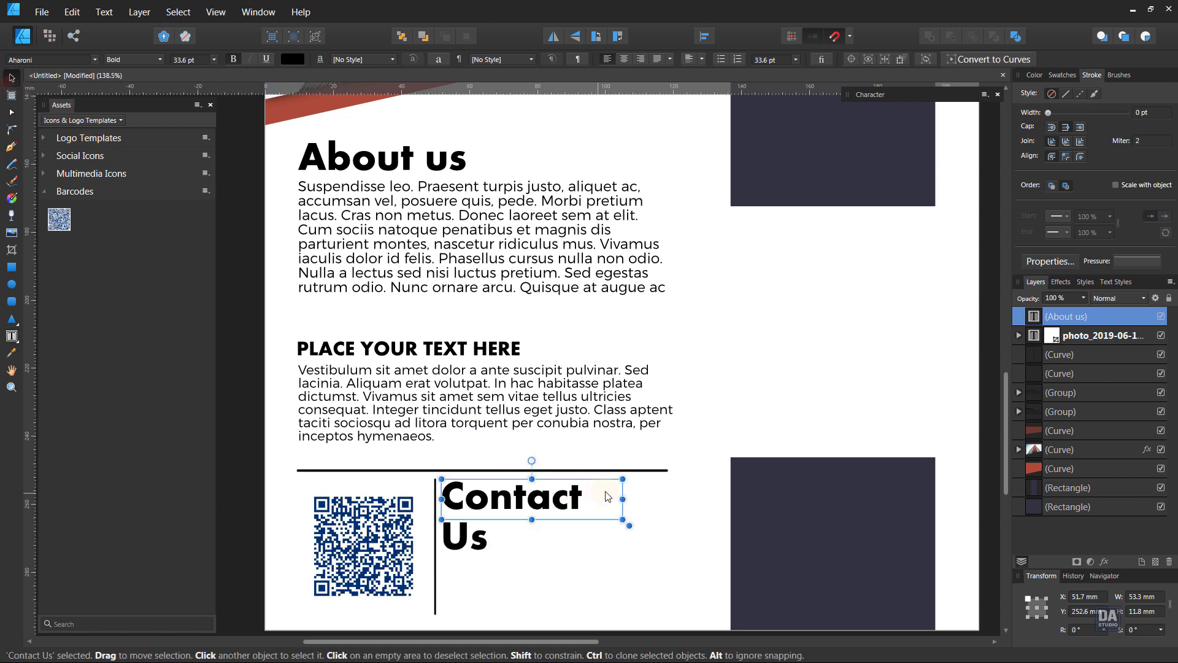
pyautogui.moveTo(631, 495); pyautogui.dragTo(546, 493)
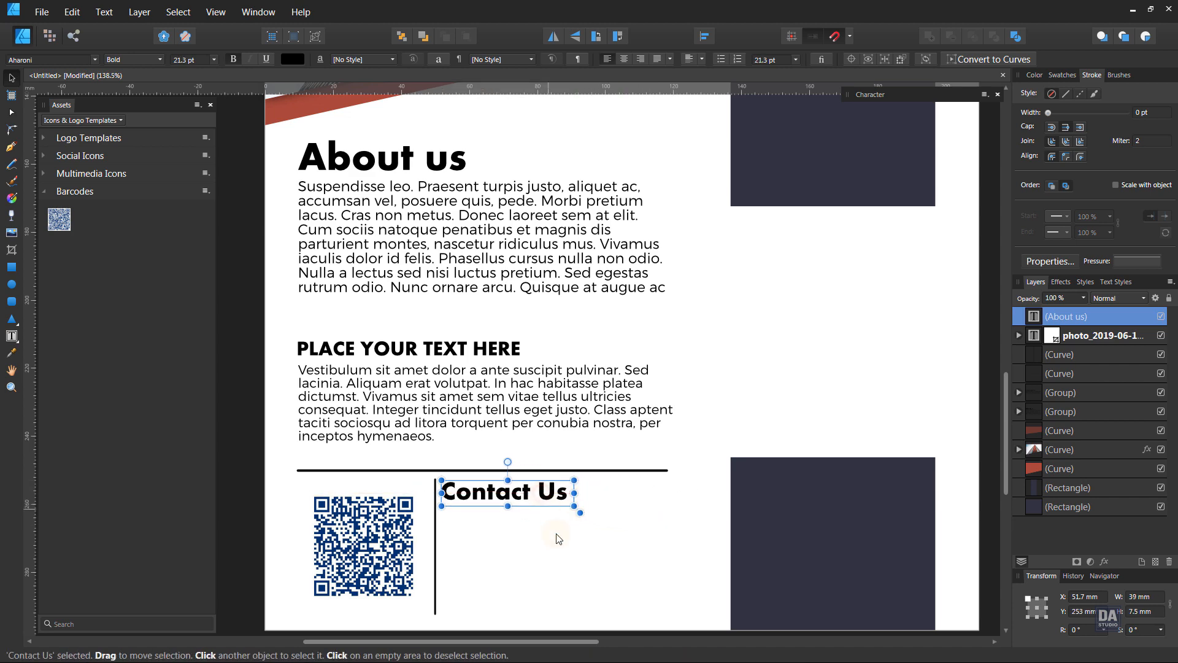
pyautogui.click(560, 547)
# Duplicate the horizontal line and shorten the copy into a small underline beneath the start of the "Contact Us" heading
pyautogui.moveTo(557, 569)
pyautogui.mouseDown()
pyautogui.moveTo(491, 486)
pyautogui.moveTo(534, 410)
pyautogui.moveTo(572, 449)
pyautogui.moveTo(514, 453)
pyautogui.moveTo(583, 455)
pyautogui.moveTo(576, 429)
pyautogui.moveTo(585, 437)
pyautogui.moveTo(648, 383)
pyautogui.mouseUp()
pyautogui.scroll(3, 534, 411)
pyautogui.moveTo(742, 378); pyautogui.dragTo(574, 379)
pyautogui.click(743, 465)
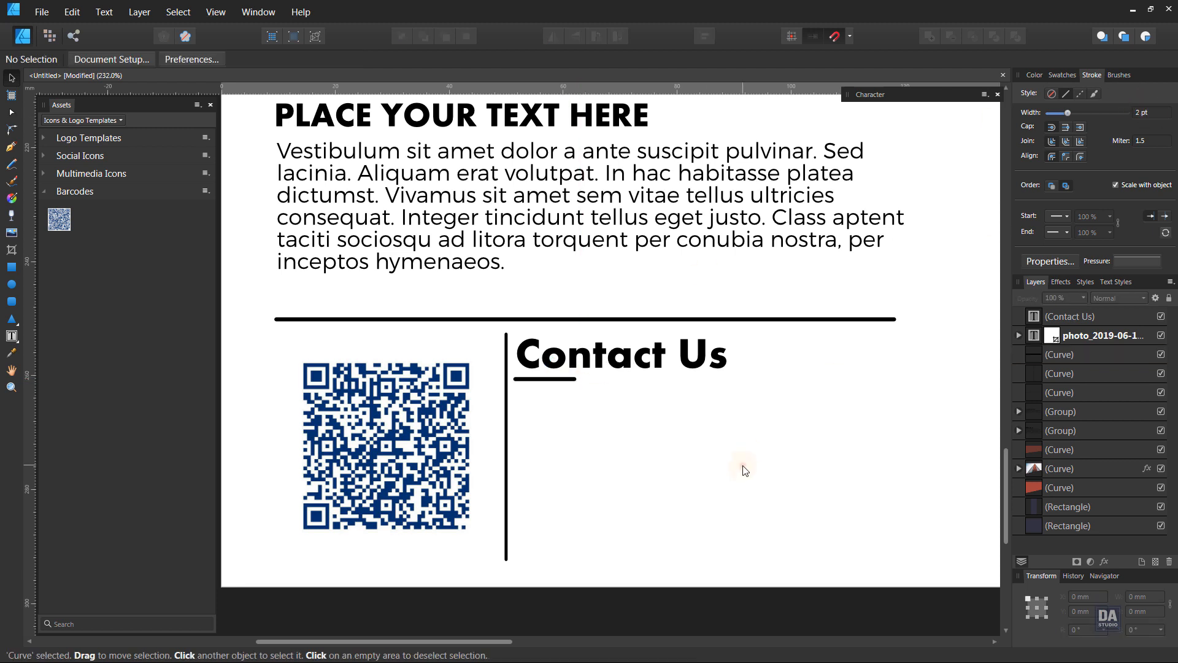
# Duplicate the "Contact Us" heading below its underline, change the copy's text to "Phone" and scale it down to 14.2 pt
pyautogui.moveTo(787, 422); pyautogui.dragTo(662, 408)
pyautogui.moveTo(531, 349); pyautogui.dragTo(531, 408)
pyautogui.tripleClick(531, 408)
pyautogui.write('P')
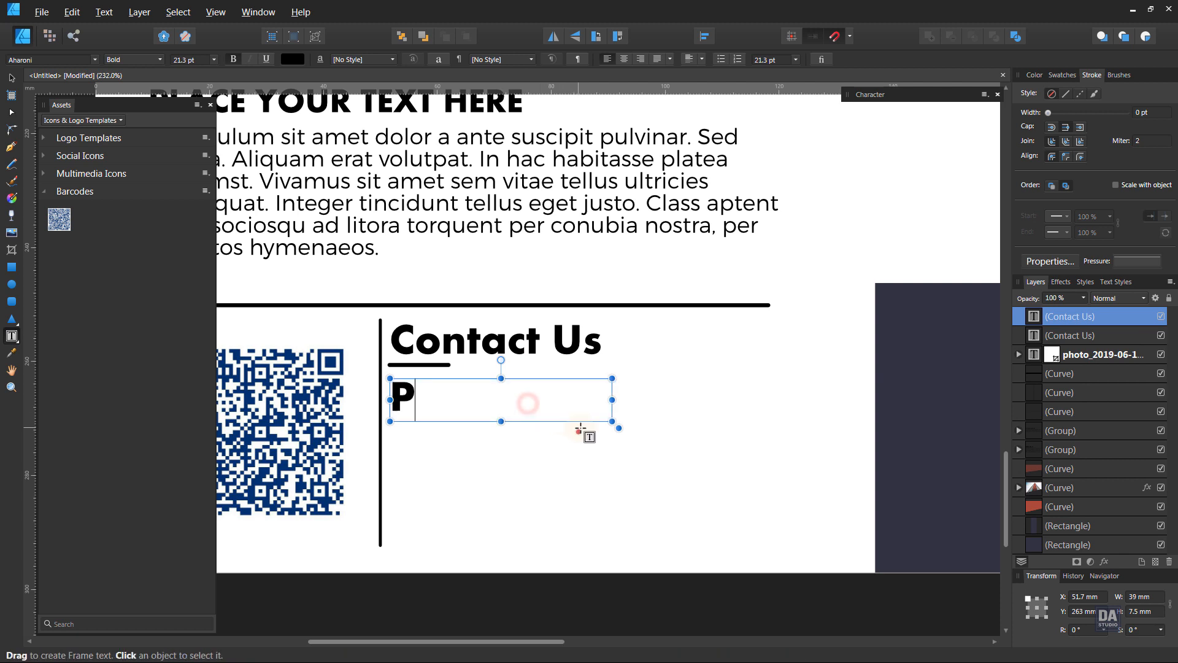
pyautogui.write('hone')
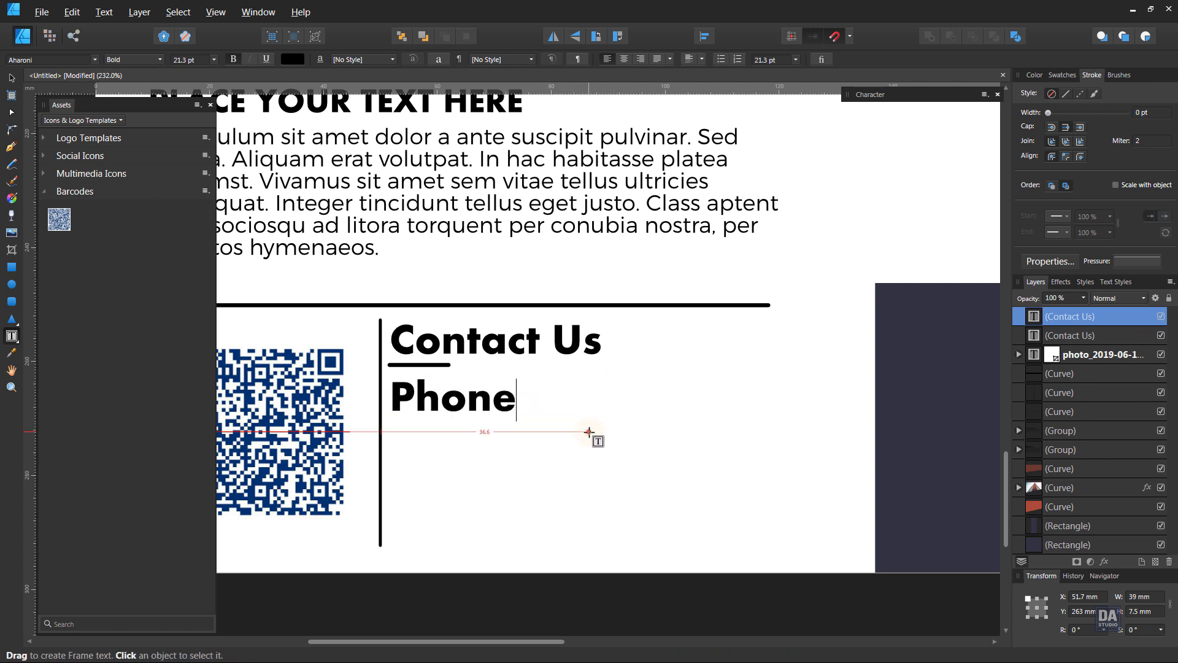
pyautogui.click(12, 80)
pyautogui.moveTo(619, 427); pyautogui.dragTo(448, 443)
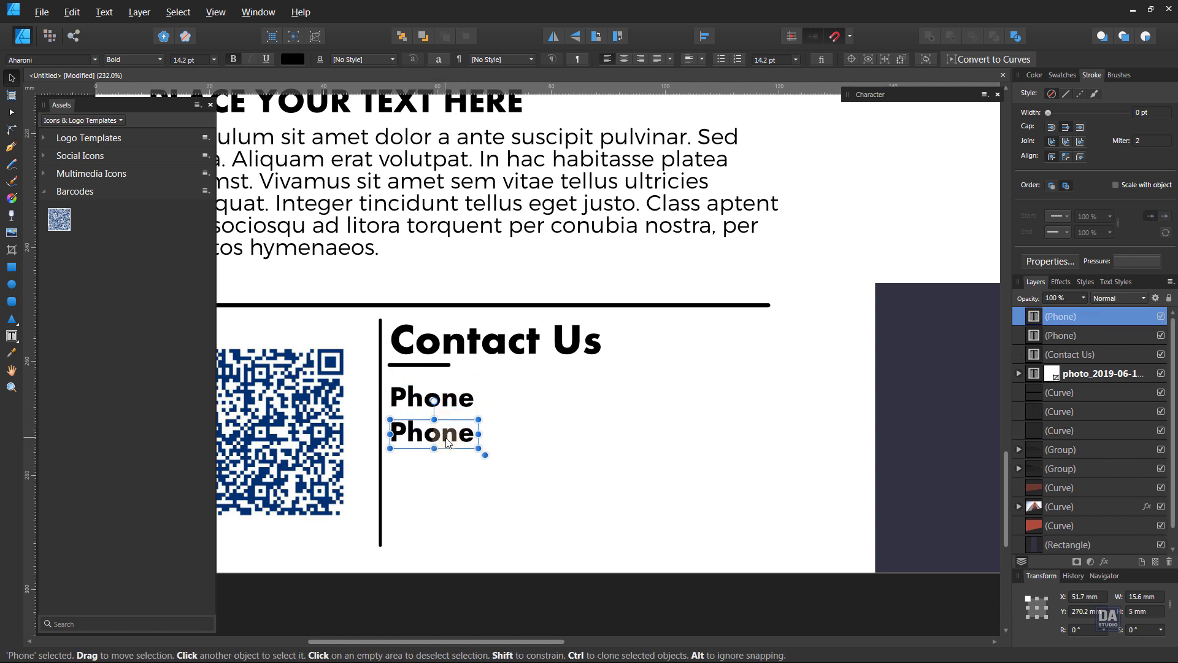
# Duplicate the "Phone" label into four evenly spaced rows and change the second row's text to "Email"
pyautogui.hotkey('ctrl', 'j')
pyautogui.hotkey('ctrl', 'j')
pyautogui.doubleClick(448, 434)
pyautogui.write('Email')
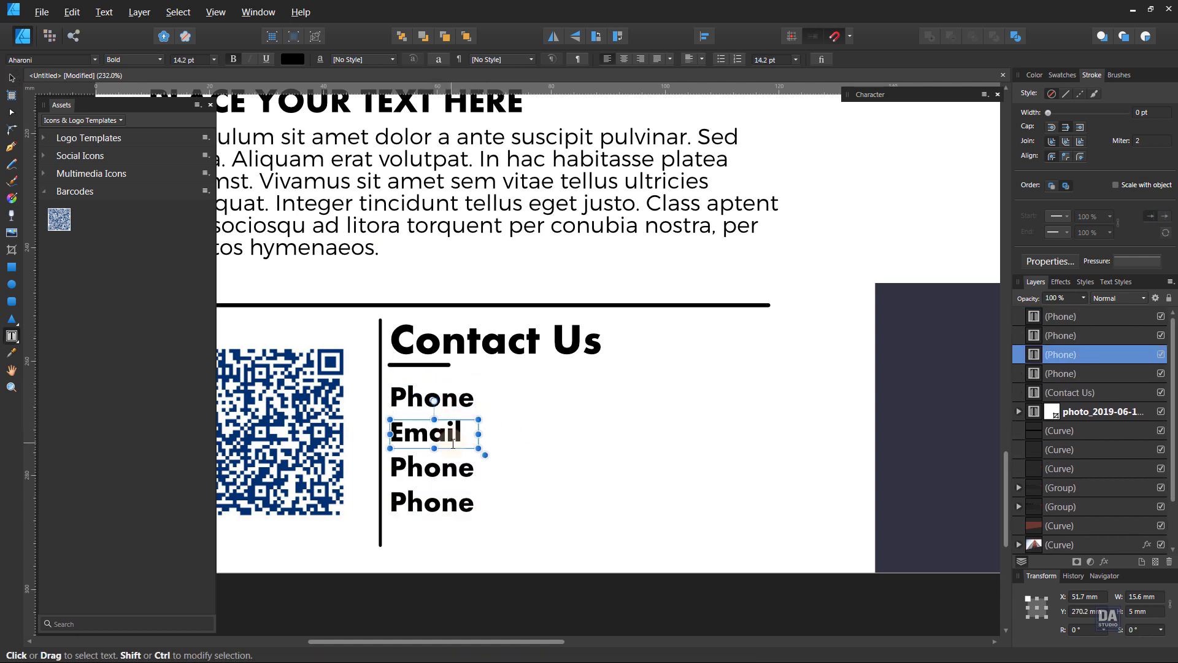
# Change the third label's text to "website" and widen its frame so the word fits on one line
pyautogui.doubleClick(446, 480)
pyautogui.write('W')
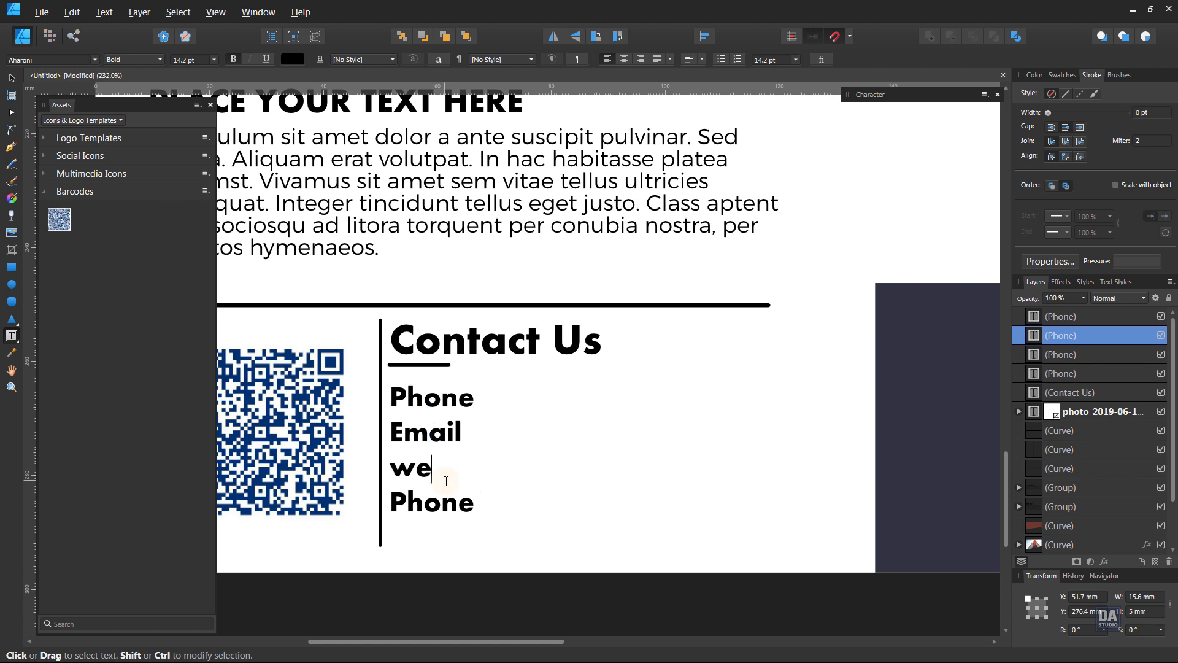
pyautogui.click(12, 78)
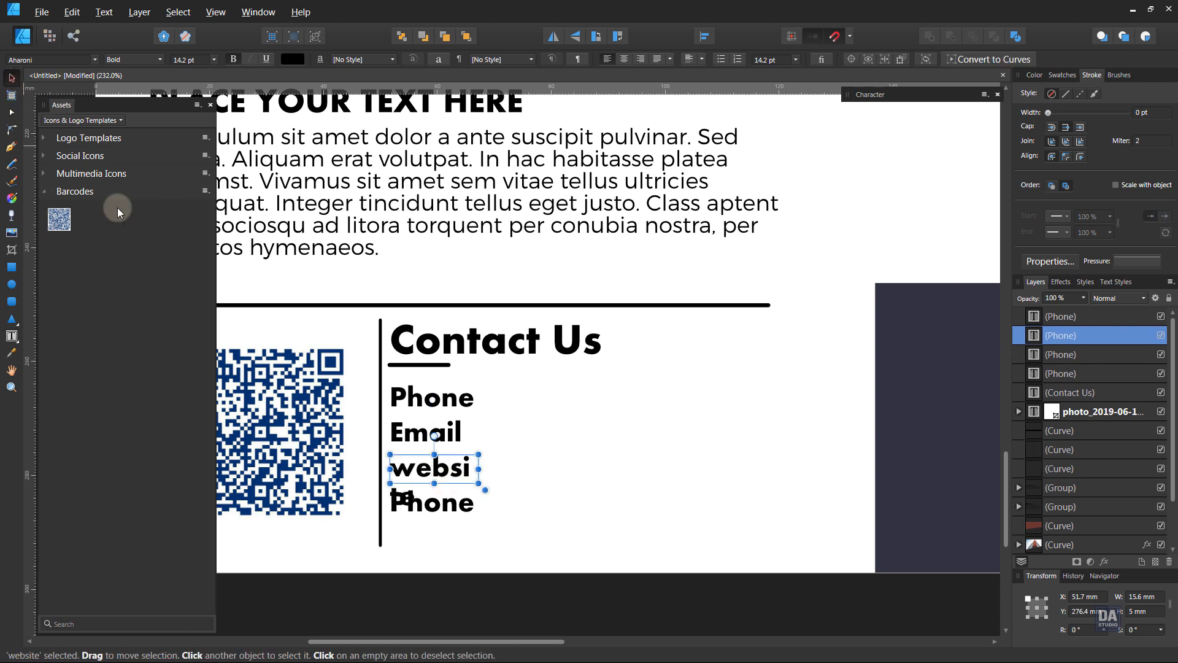
pyautogui.moveTo(478, 469); pyautogui.dragTo(501, 469)
# Change the fourth label's text to "Address" and widen its frame to about 19.5 mm
pyautogui.doubleClick(461, 510)
pyautogui.doubleClick(462, 515)
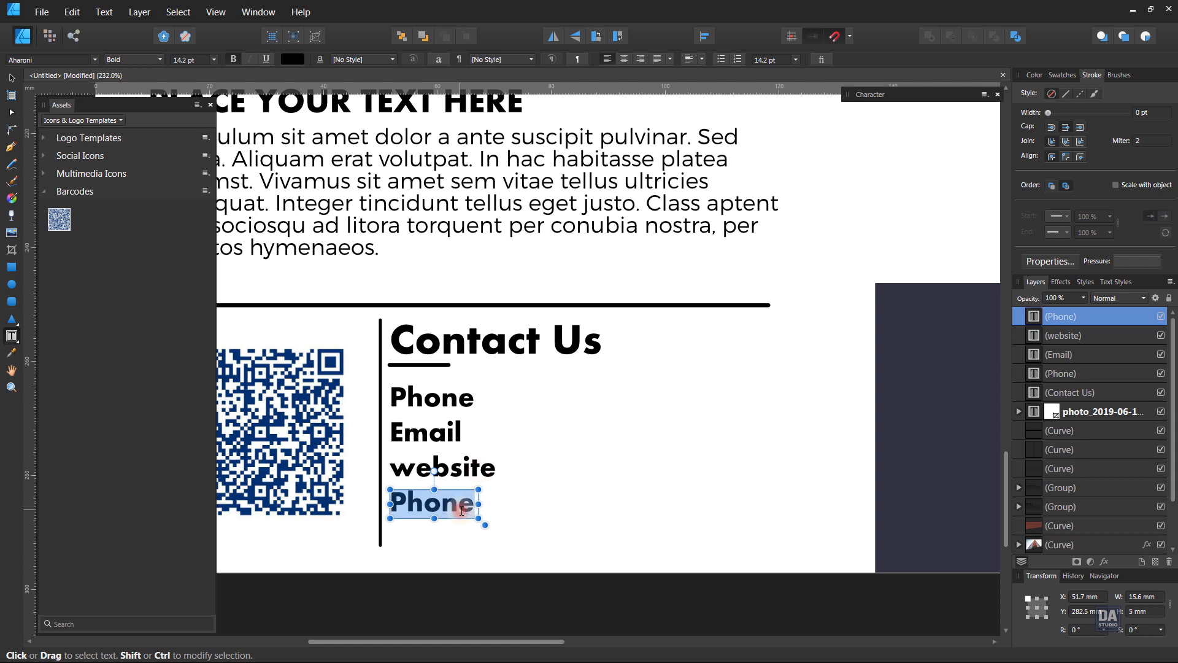
pyautogui.write('Address')
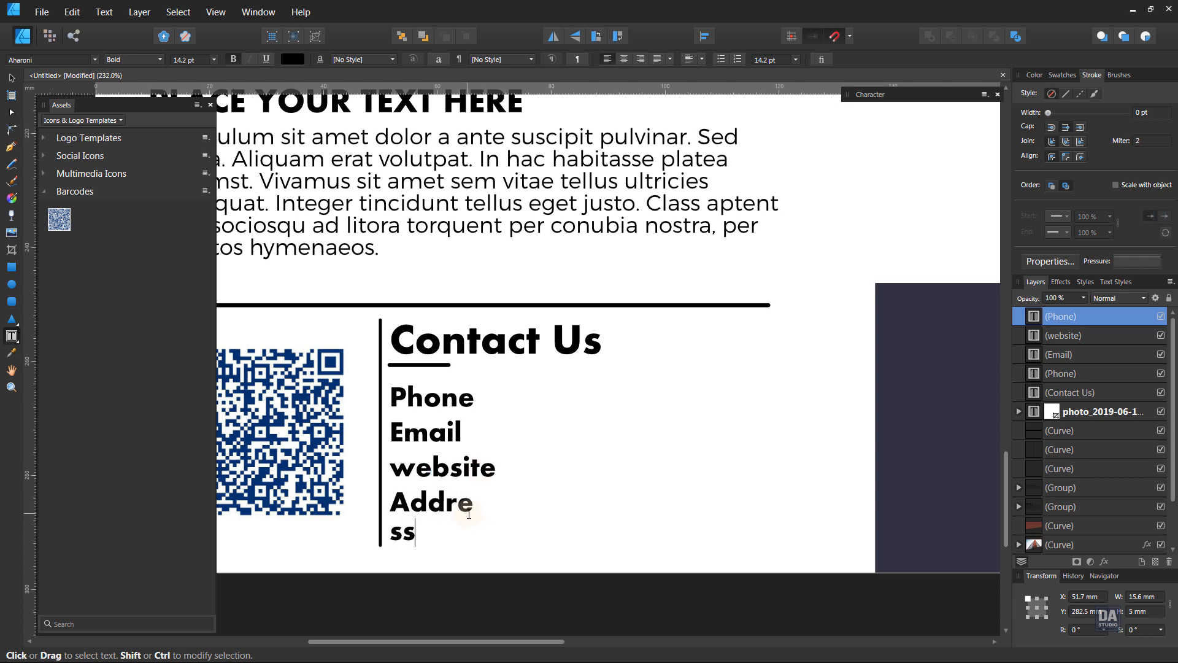
pyautogui.press('Escape')
pyautogui.press('v')
pyautogui.moveTo(473, 503); pyautogui.dragTo(502, 503)
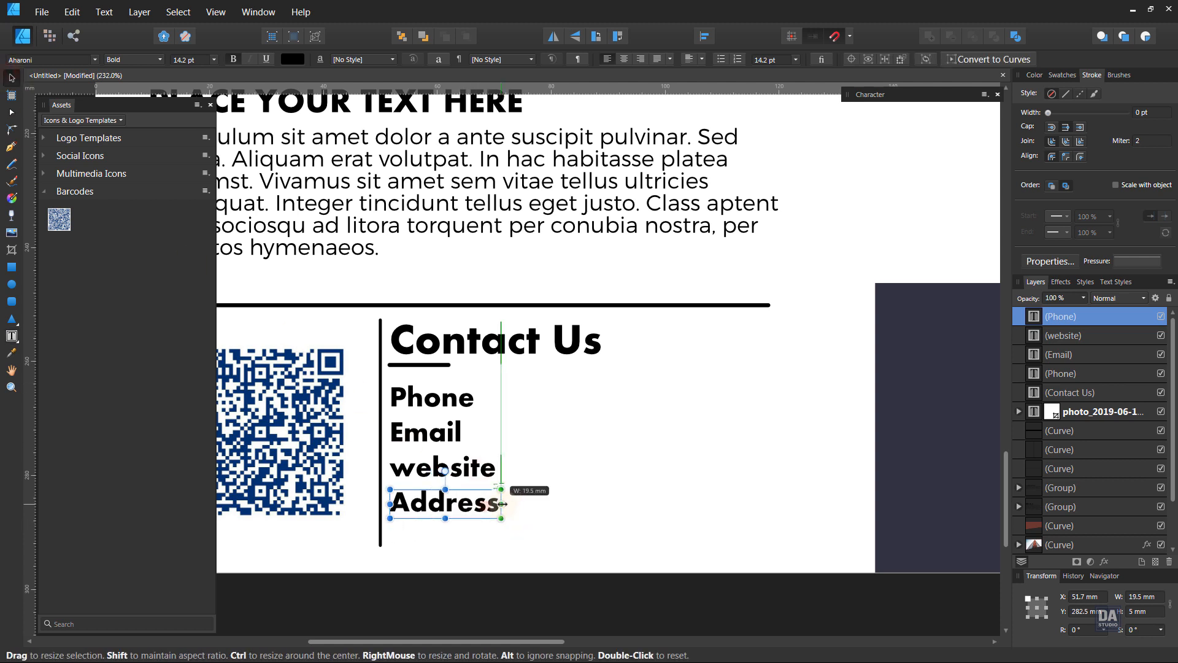
pyautogui.click(563, 521)
# Add a ":" as art text to the right of the "Phone" label
pyautogui.press('t')
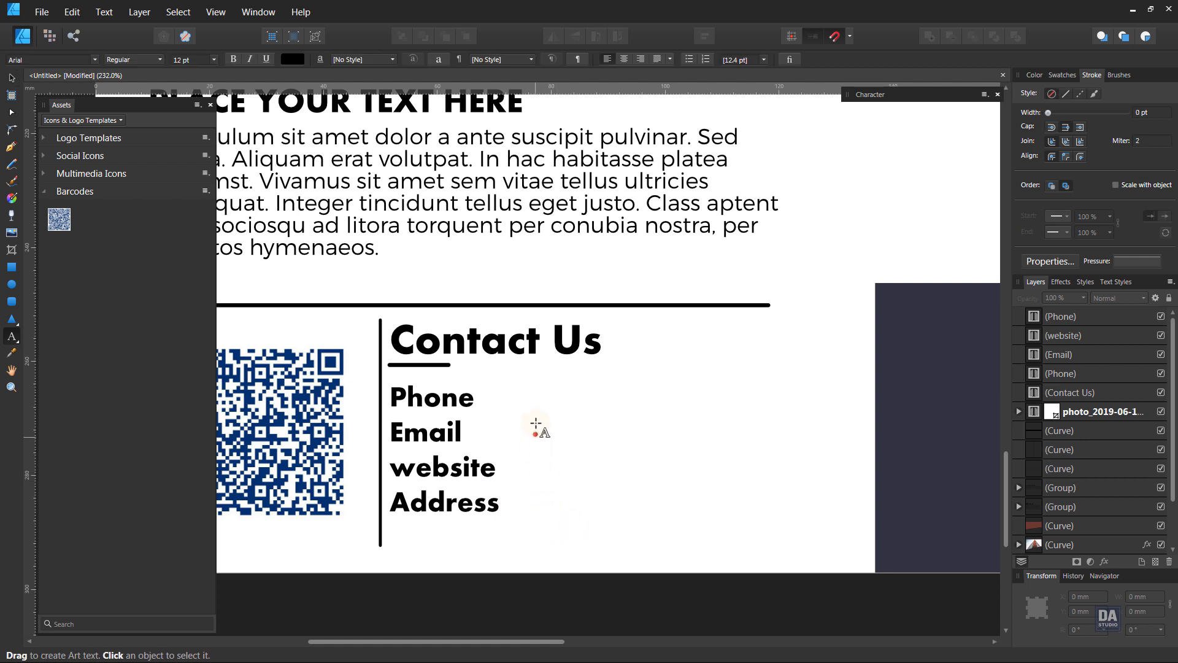
pyautogui.click(536, 419)
pyautogui.press('Escape')
pyautogui.press('v')
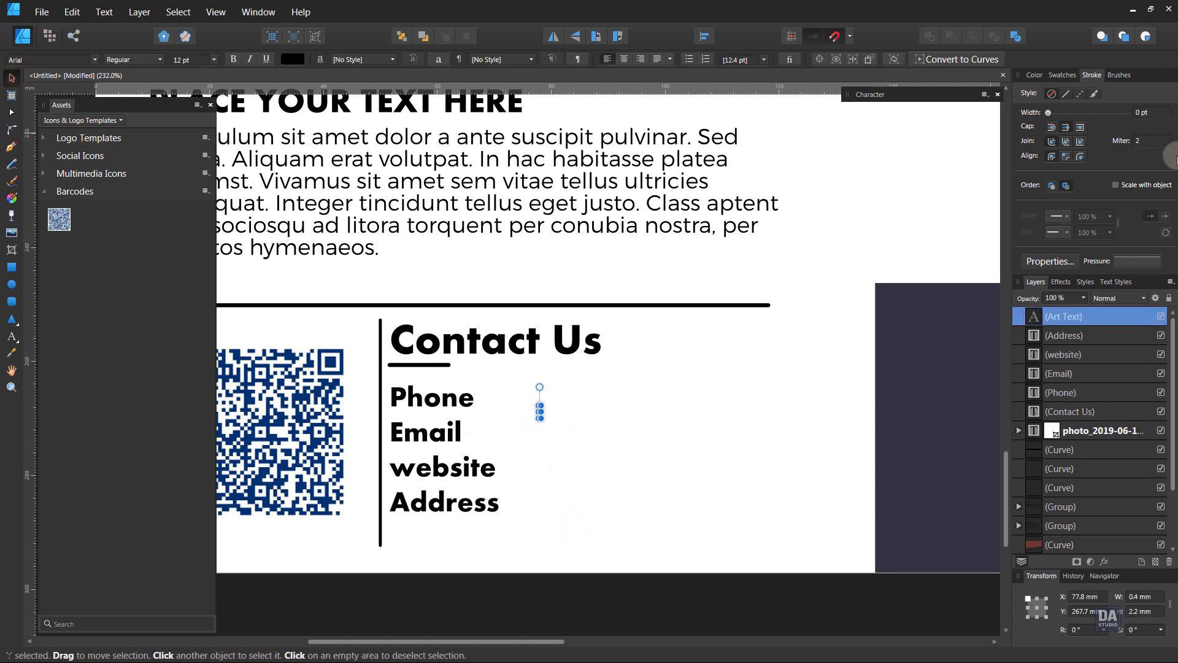
# Set the colon's font size to 17 pt and position it level with the "Phone" label at about X 76.9 mm
pyautogui.click(1062, 75)
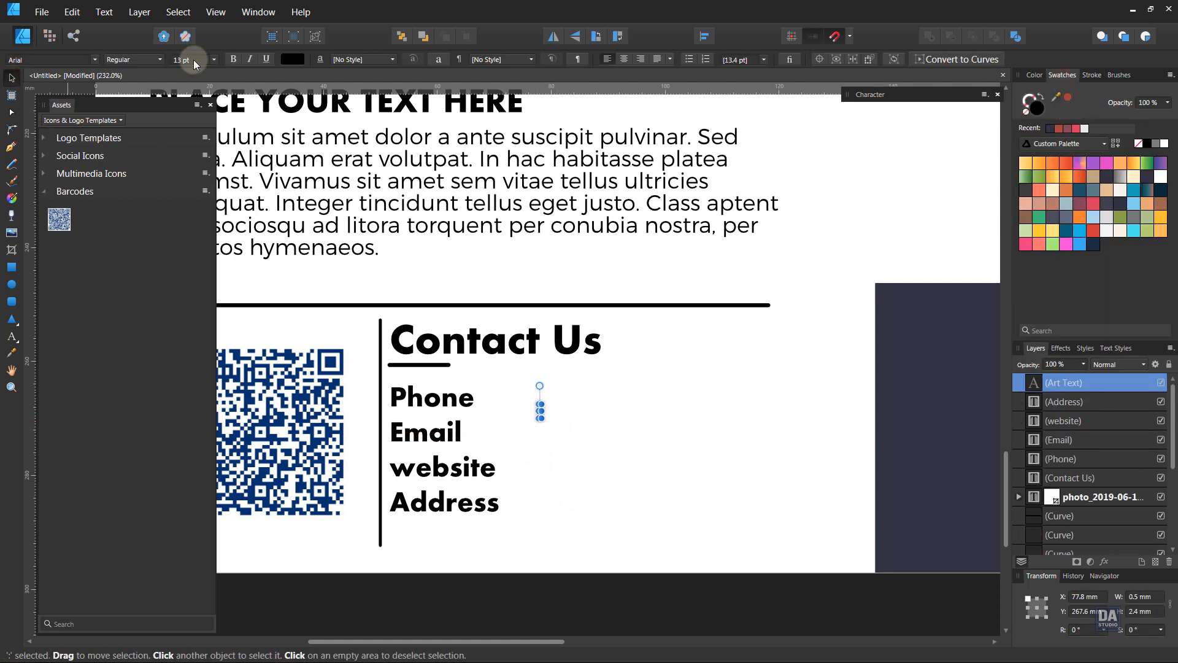
pyautogui.scroll(4, 193, 61)
pyautogui.click(591, 413)
pyautogui.moveTo(540, 418); pyautogui.dragTo(534, 407)
pyautogui.scroll(2, 526, 430)
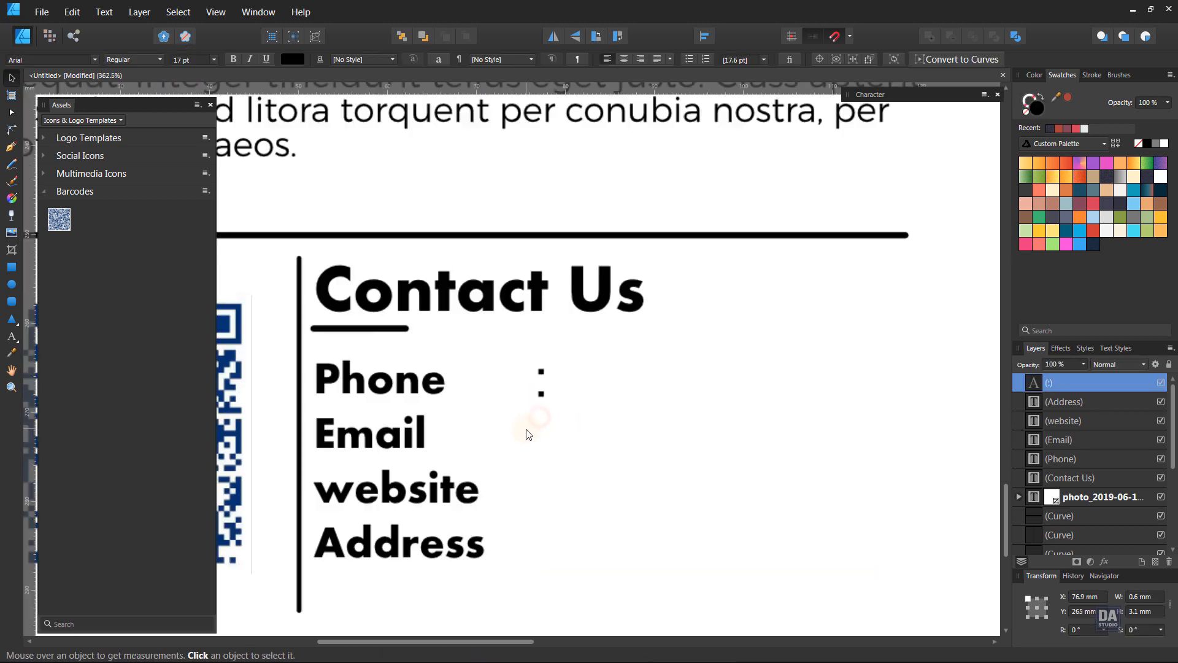
pyautogui.scroll(3, 529, 434)
pyautogui.click(598, 289)
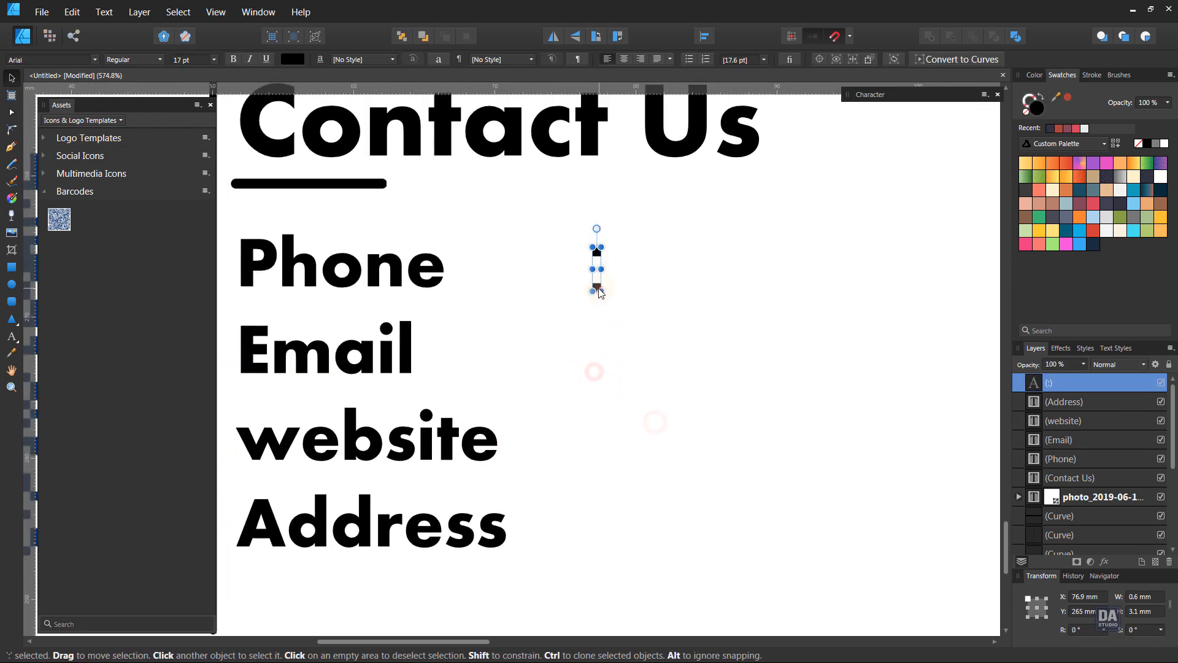
# Copy the colon down beside the "Email" label and duplicate it at the same spacing for "website" and "Address"
pyautogui.moveTo(600, 293)
pyautogui.mouseDown()
pyautogui.moveTo(580, 288)
pyautogui.moveTo(556, 373)
pyautogui.mouseUp()
pyautogui.hotkey('ctrl', 'j')
pyautogui.hotkey('ctrl', 'j')
pyautogui.moveTo(655, 392); pyautogui.dragTo(587, 374)
pyautogui.moveTo(699, 384); pyautogui.dragTo(618, 384)
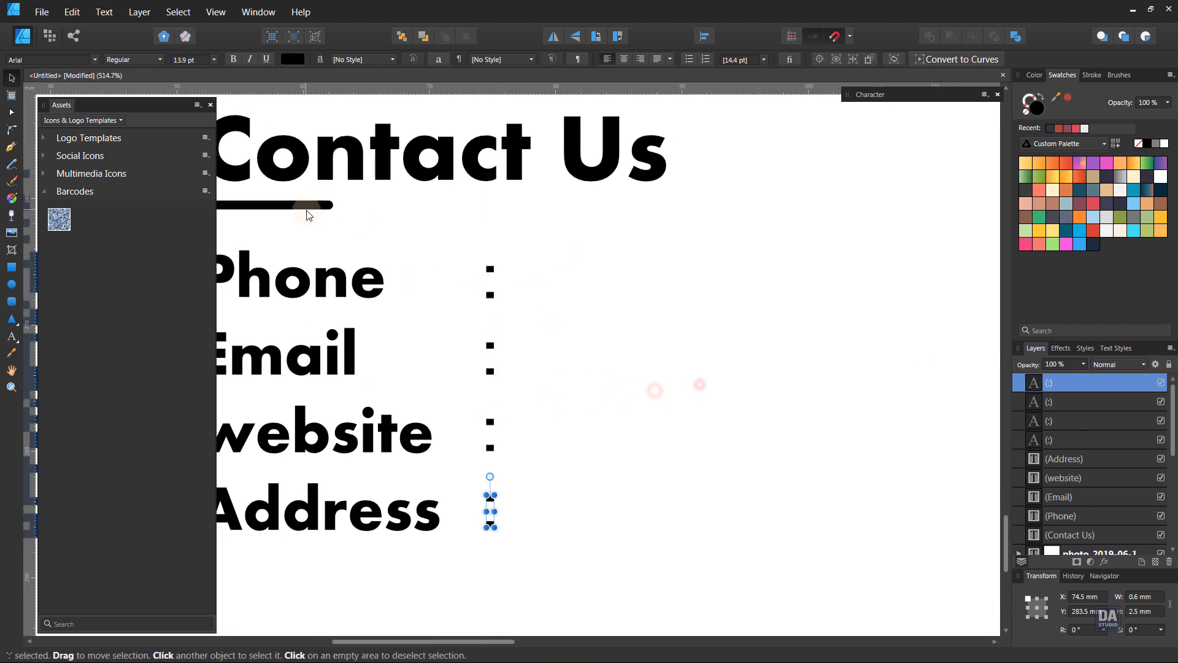
# Copy the long horizontal divider line to just after the "Phone" colon and shorten it to about 56.9 mm
pyautogui.click(308, 207)
pyautogui.moveTo(589, 281); pyautogui.dragTo(434, 253)
pyautogui.moveTo(381, 115); pyautogui.dragTo(827, 319)
pyautogui.moveTo(733, 361); pyautogui.dragTo(320, 421)
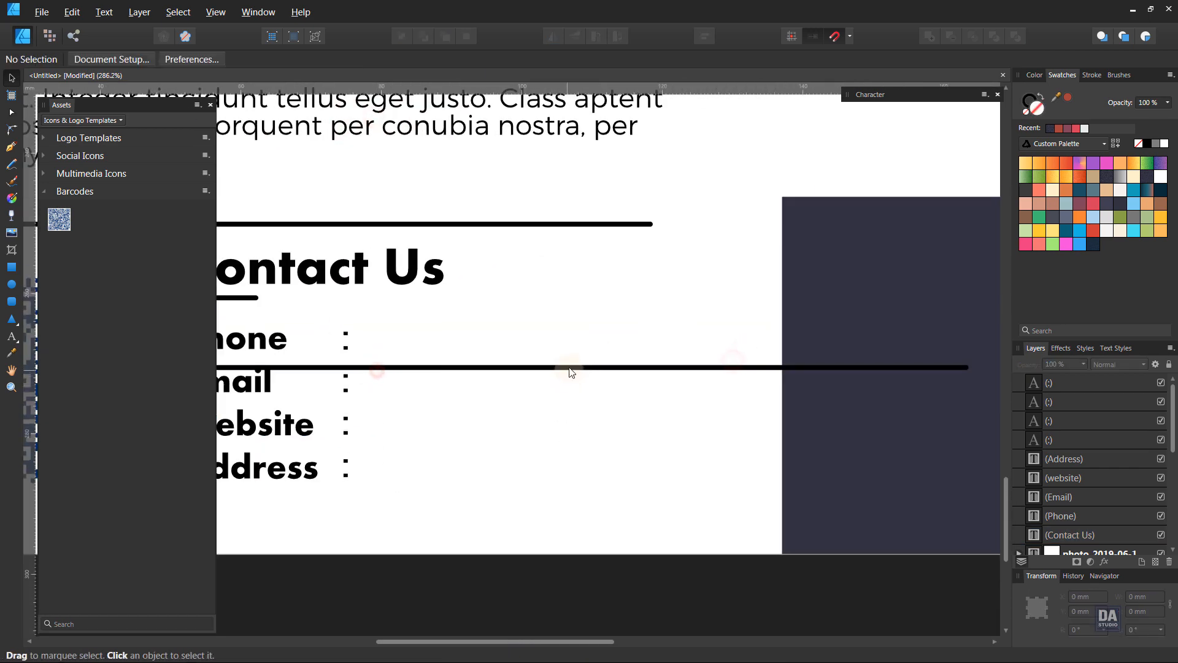
pyautogui.moveTo(570, 368); pyautogui.dragTo(720, 350)
pyautogui.moveTo(862, 374); pyautogui.dragTo(710, 379)
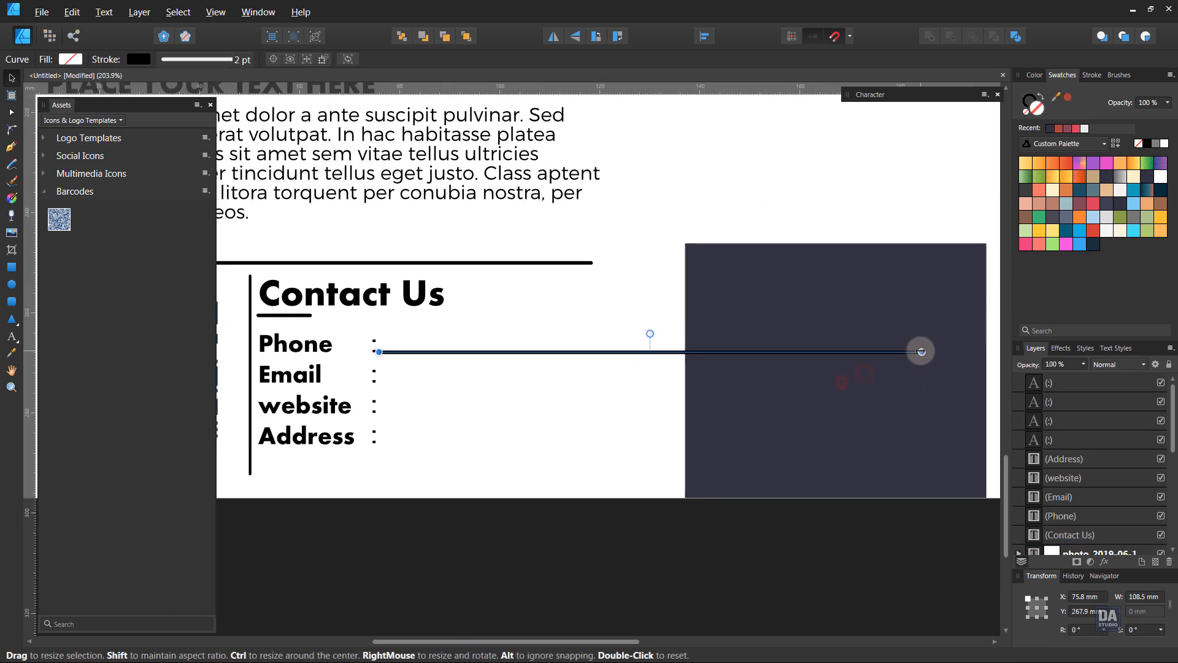
pyautogui.moveTo(920, 351); pyautogui.dragTo(663, 351)
pyautogui.moveTo(375, 406); pyautogui.dragTo(417, 397)
pyautogui.moveTo(429, 356); pyautogui.dragTo(505, 359)
pyautogui.moveTo(500, 365)
pyautogui.mouseDown()
pyautogui.moveTo(469, 337)
pyautogui.moveTo(472, 301)
pyautogui.mouseUp()
# Set the stroke width of the line beside "Phone" to 1 pt
pyautogui.click(1090, 77)
pyautogui.click(1147, 113)
pyautogui.write('1')
pyautogui.press('Return')
# Copy the Phone line down to "Email" and duplicate it at equal spacing for "website" and "Address"
pyautogui.moveTo(332, 305); pyautogui.dragTo(405, 306)
pyautogui.moveTo(405, 306); pyautogui.dragTo(362, 426)
pyautogui.moveTo(534, 491); pyautogui.dragTo(460, 426)
pyautogui.moveTo(510, 513); pyautogui.dragTo(432, 442)
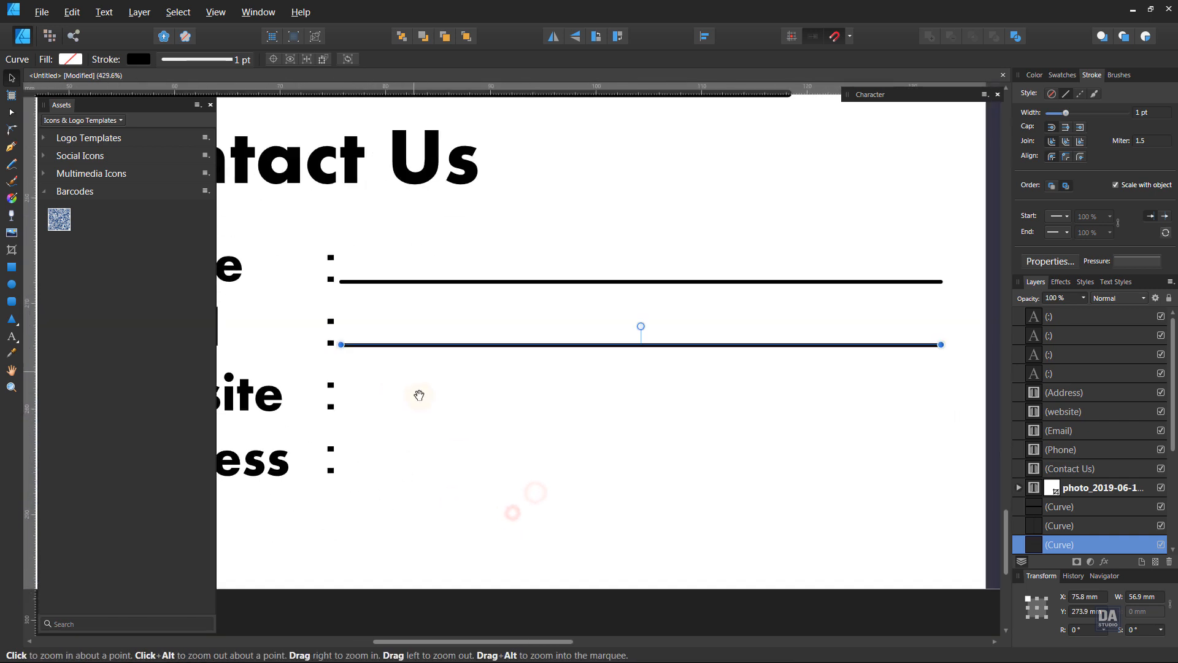
pyautogui.hotkey('ctrl', 'j')
pyautogui.hotkey('ctrl', 'j')
pyautogui.click(435, 521)
pyautogui.keyDown('ctrl'); pyautogui.moveTo(692, 515); pyautogui.dragTo(381, 433); pyautogui.keyUp('ctrl')
pyautogui.keyDown('ctrl'); pyautogui.moveTo(602, 429); pyautogui.dragTo(466, 399); pyautogui.keyUp('ctrl')
pyautogui.keyDown('ctrl'); pyautogui.moveTo(646, 452); pyautogui.dragTo(570, 429); pyautogui.keyUp('ctrl')
pyautogui.moveTo(684, 388); pyautogui.dragTo(604, 505)
pyautogui.keyDown('ctrl'); pyautogui.moveTo(610, 454); pyautogui.dragTo(529, 430); pyautogui.keyUp('ctrl')
pyautogui.moveTo(595, 421); pyautogui.dragTo(533, 462)
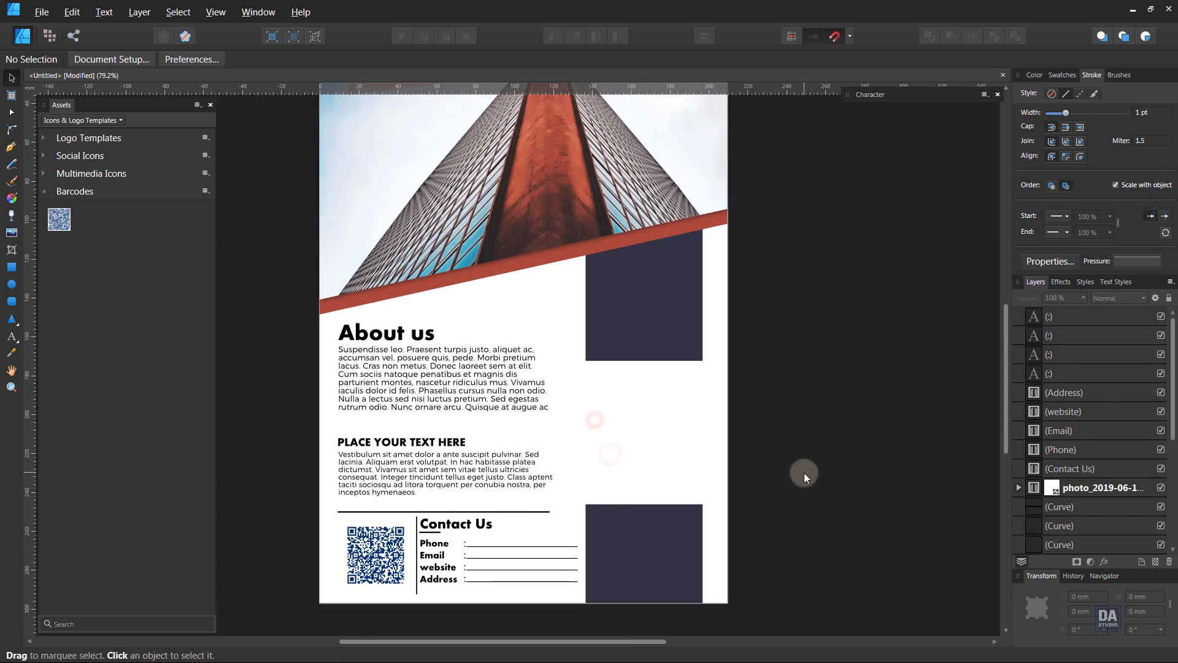
# Add the art text "IDEAS" inside the upper navy rectangle
pyautogui.click(11, 336)
pyautogui.scroll(3, 644, 284)
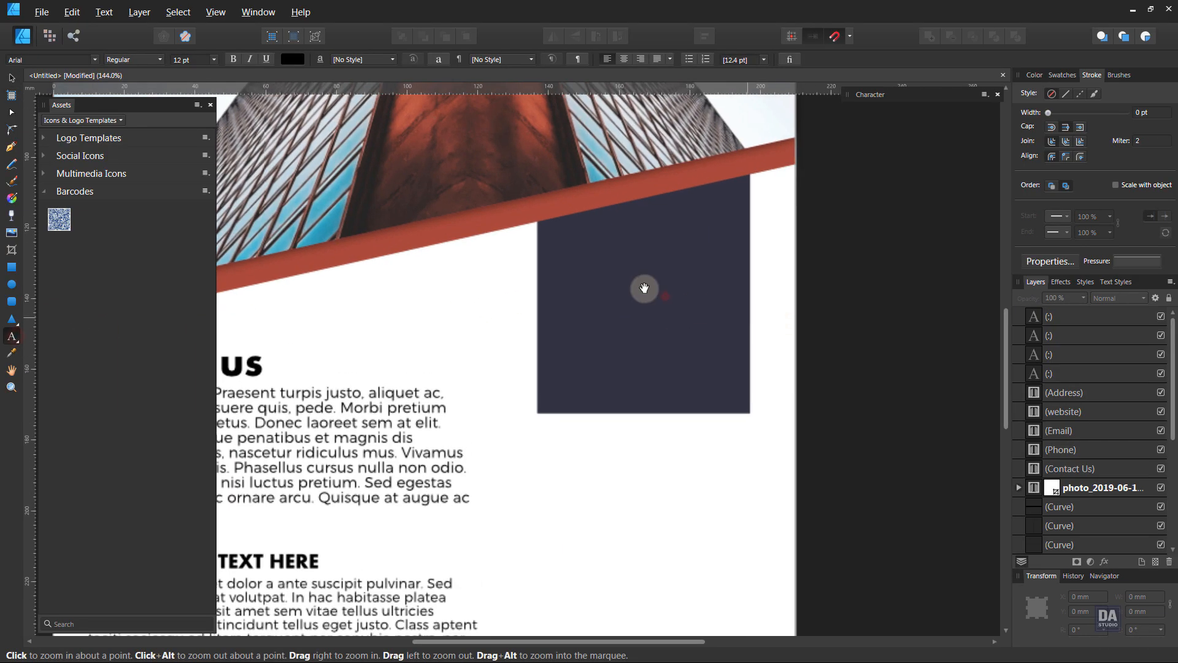
pyautogui.click(663, 280)
pyautogui.write('IDEA')
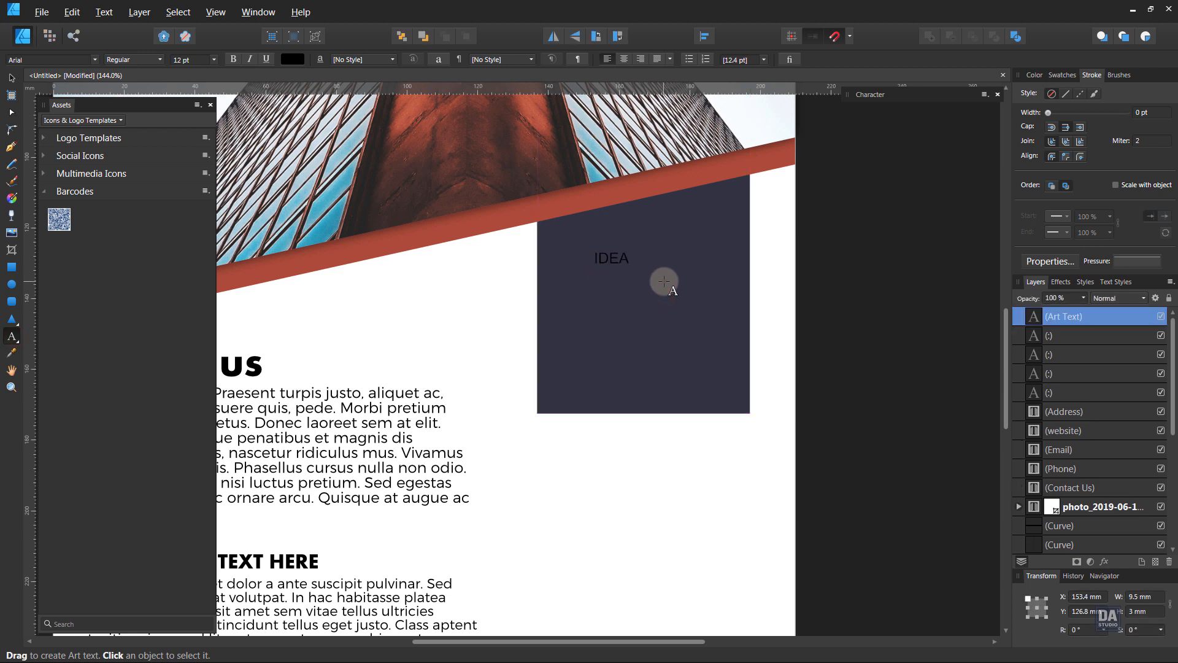
pyautogui.write('S')
pyautogui.press('Escape')
# Set the "IDEAS" text to the Black font style and enlarge it to about 45.7 pt, nearly the rectangle's width
pyautogui.click(11, 77)
pyautogui.click(134, 60)
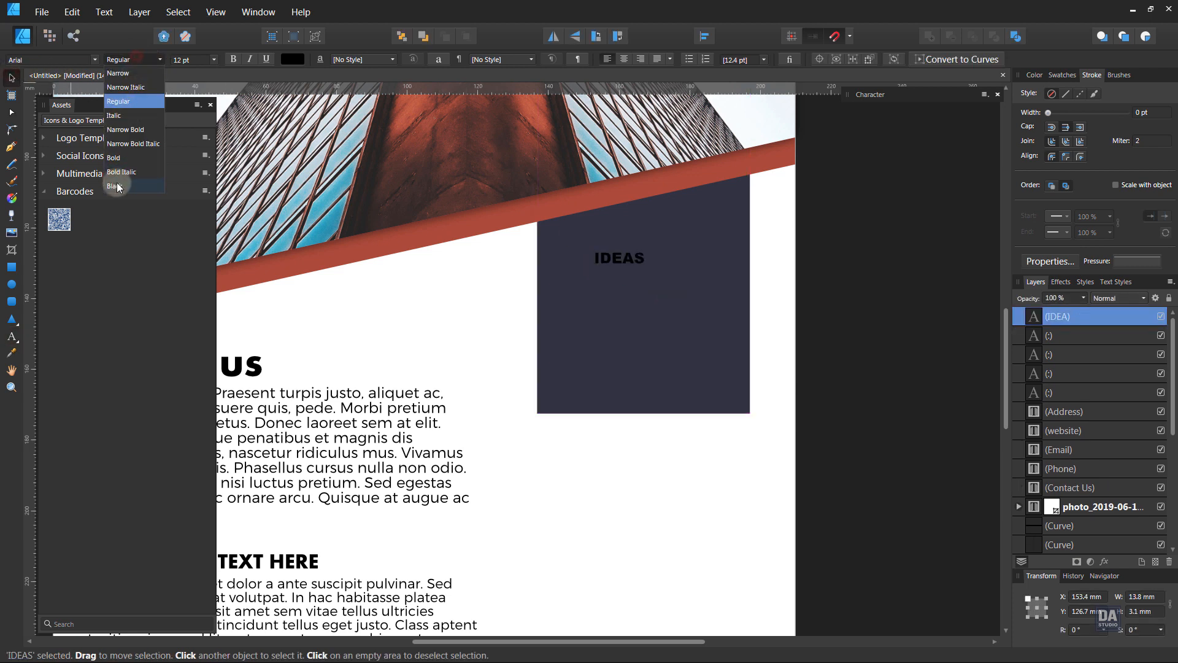
pyautogui.click(116, 186)
pyautogui.moveTo(645, 264); pyautogui.dragTo(702, 267)
# Fill the "IDEAS" text with white
pyautogui.click(1062, 74)
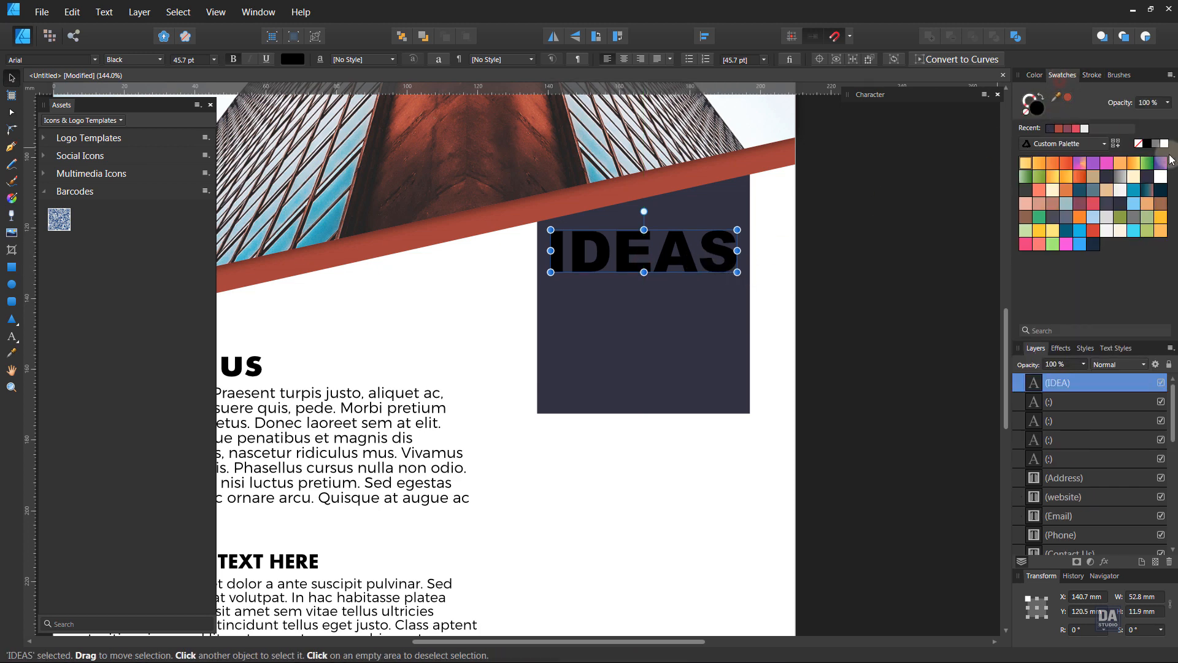
pyautogui.click(1164, 144)
pyautogui.click(881, 253)
# Draw a horizontal line about 19.6 mm long just below the start of "IDEAS" with the Pen tool
pyautogui.hotkey('ctrl', 'space')
pyautogui.moveTo(602, 324); pyautogui.dragTo(712, 326)
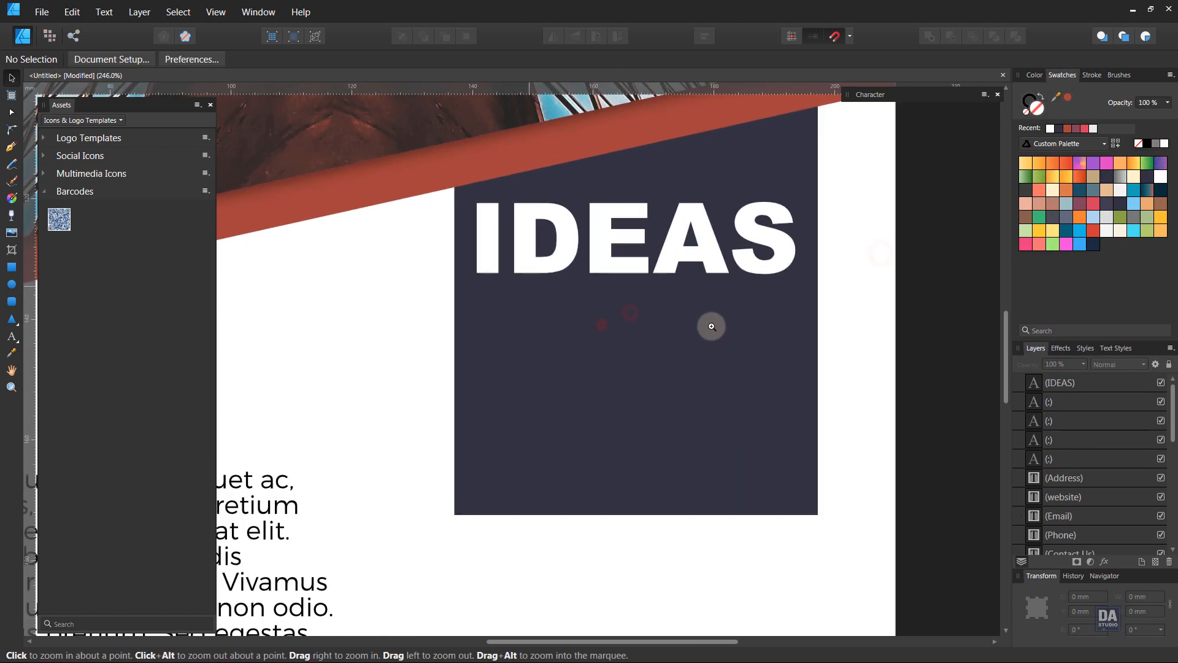
pyautogui.click(11, 148)
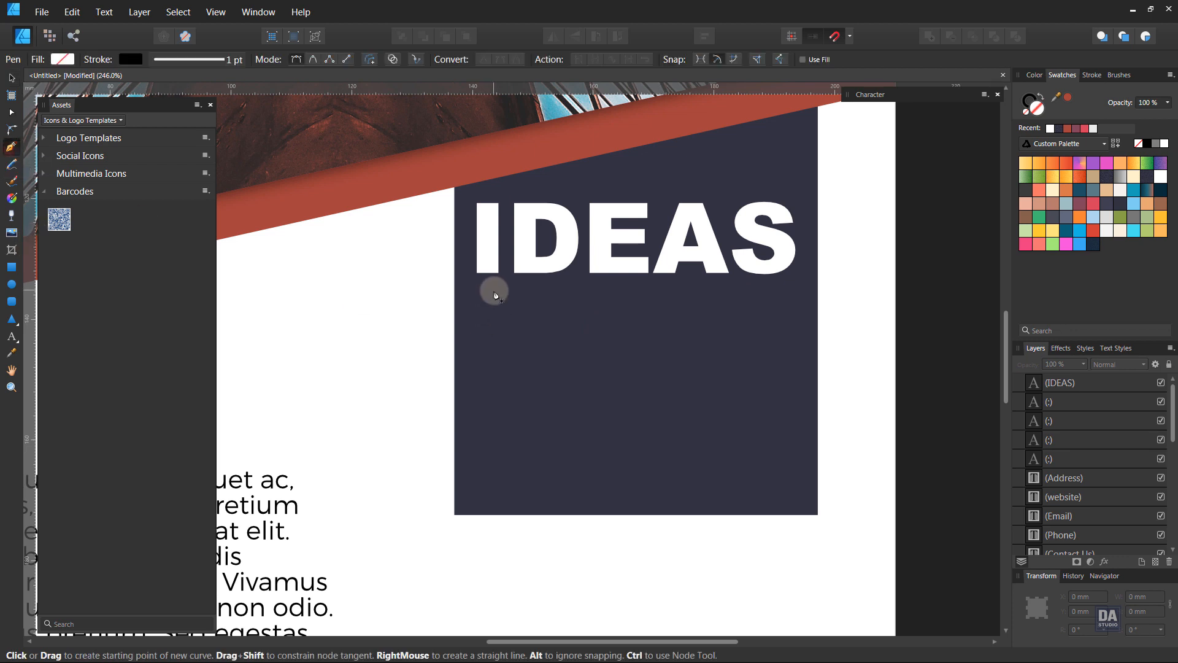
pyautogui.moveTo(486, 286); pyautogui.dragTo(603, 285)
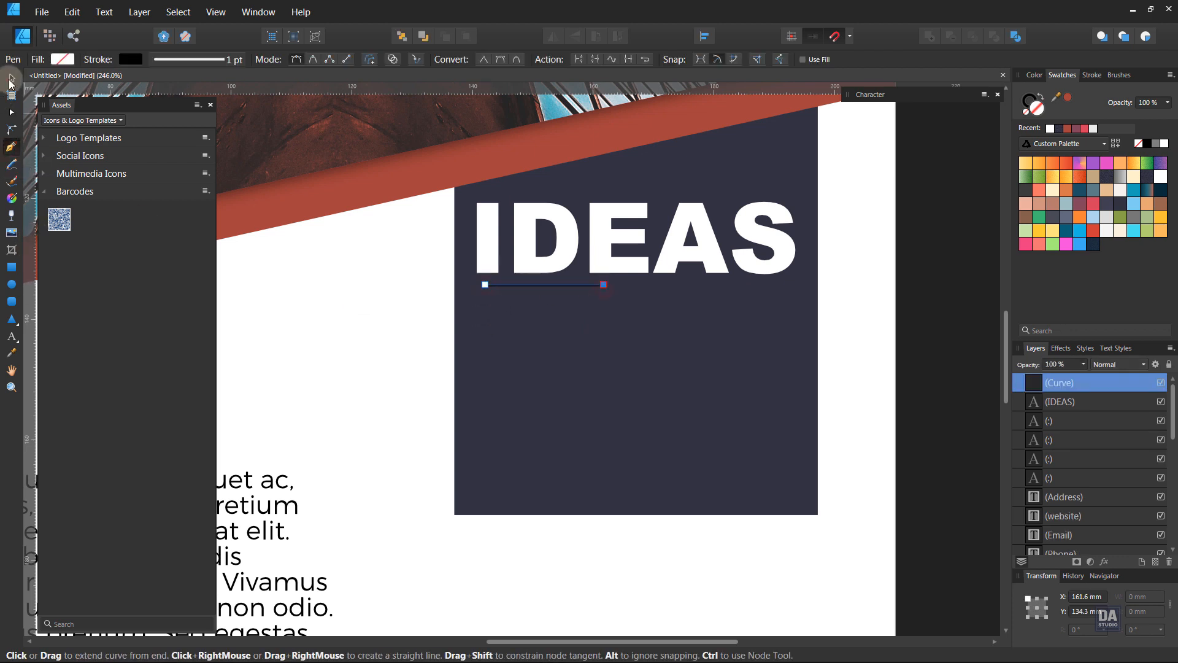
pyautogui.click(11, 79)
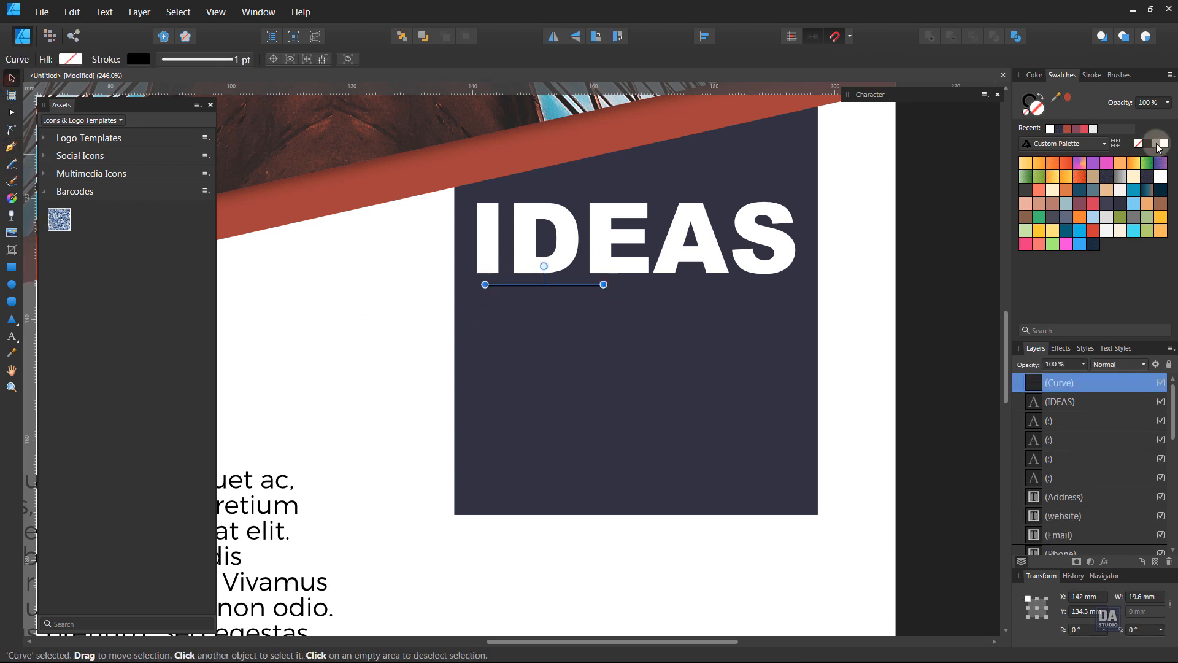
# Give the line under "IDEAS" a white stroke with a width of 2 pt
pyautogui.click(1091, 75)
pyautogui.click(902, 285)
pyautogui.press('space')
pyautogui.moveTo(642, 381); pyautogui.dragTo(644, 366)
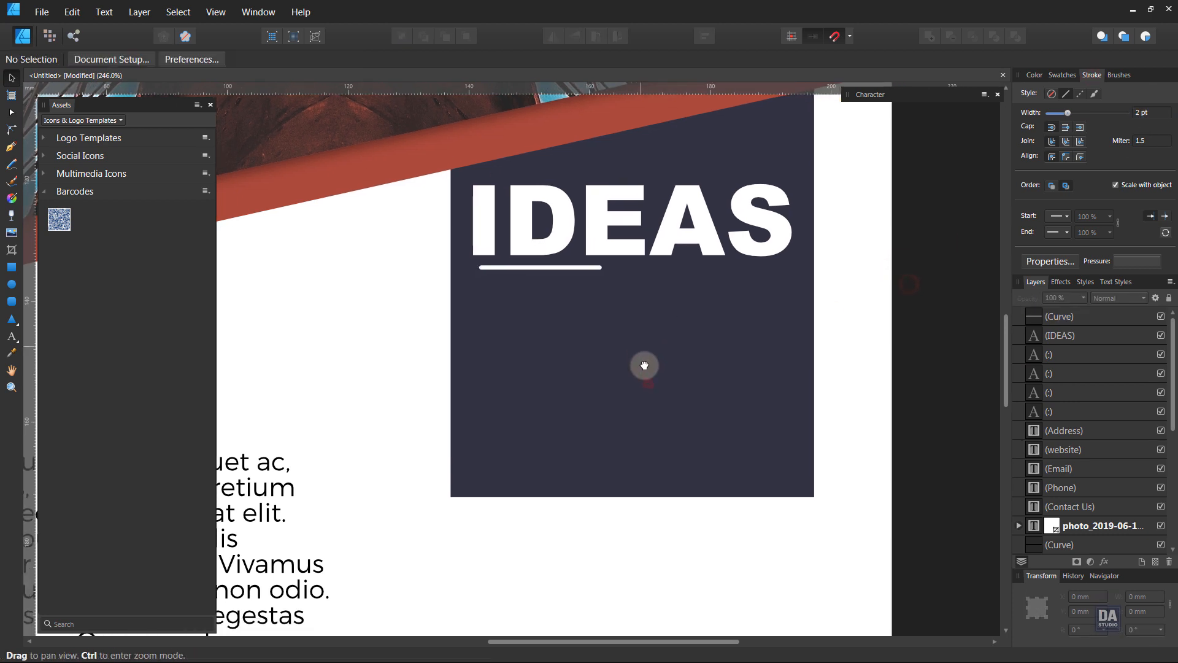
# Copy the "IDEAS" text straight down below the white line and change the copy's wording to "TEXT"
pyautogui.moveTo(552, 247); pyautogui.dragTo(546, 340)
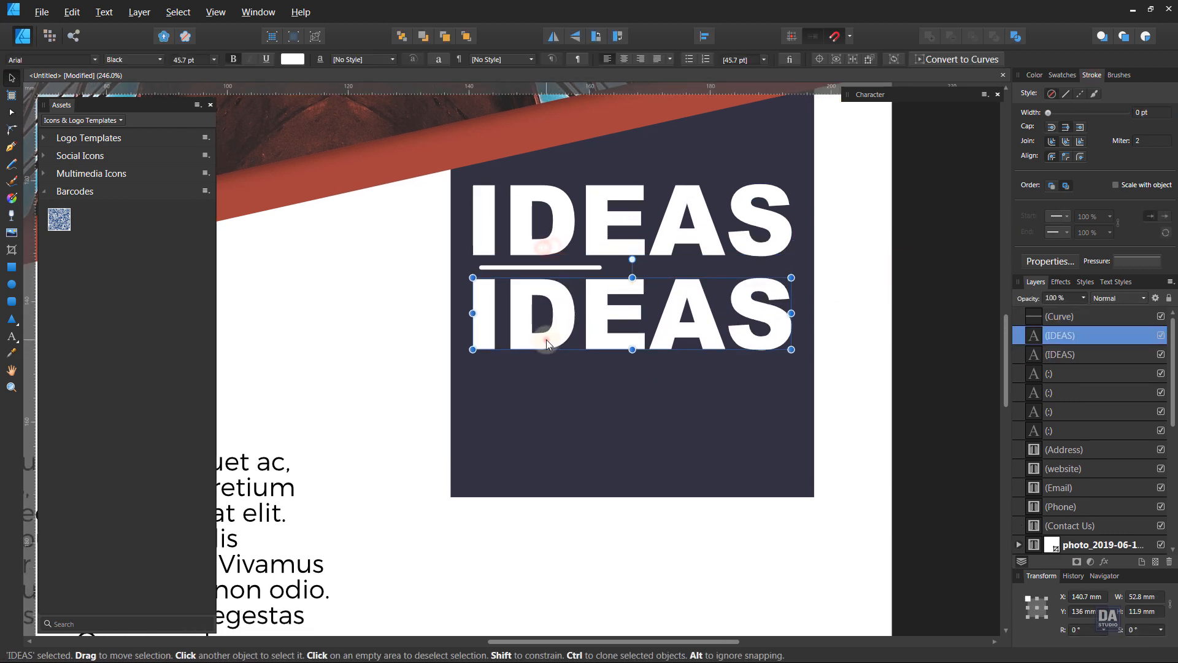
pyautogui.doubleClick(546, 340)
pyautogui.click(558, 345)
pyautogui.write('TEXT')
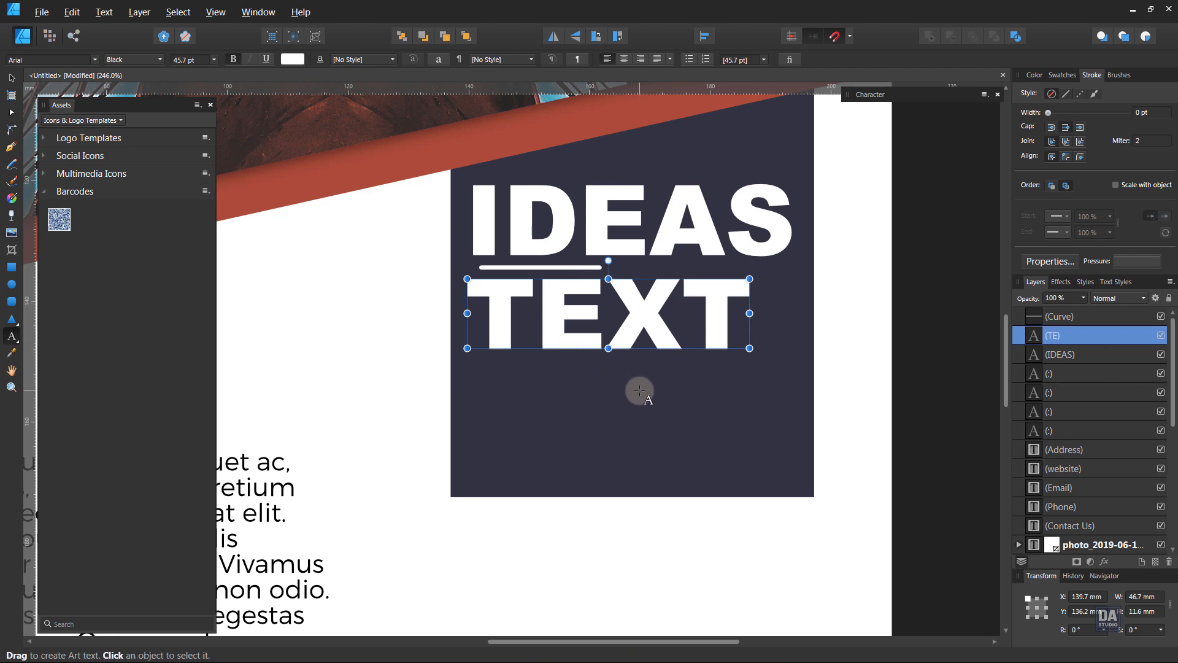
# Shrink "TEXT" to about 11.9 pt under the white line and set its font style to Regular
pyautogui.click(13, 80)
pyautogui.moveTo(749, 348); pyautogui.dragTo(529, 312)
pyautogui.click(152, 60)
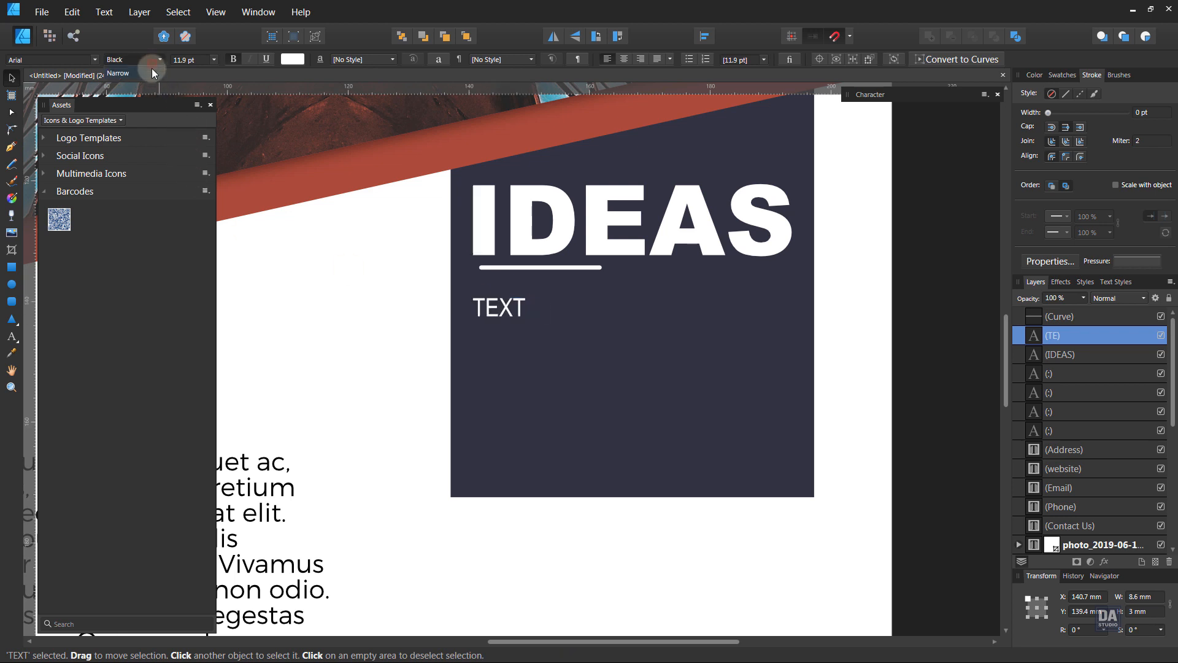
pyautogui.click(134, 104)
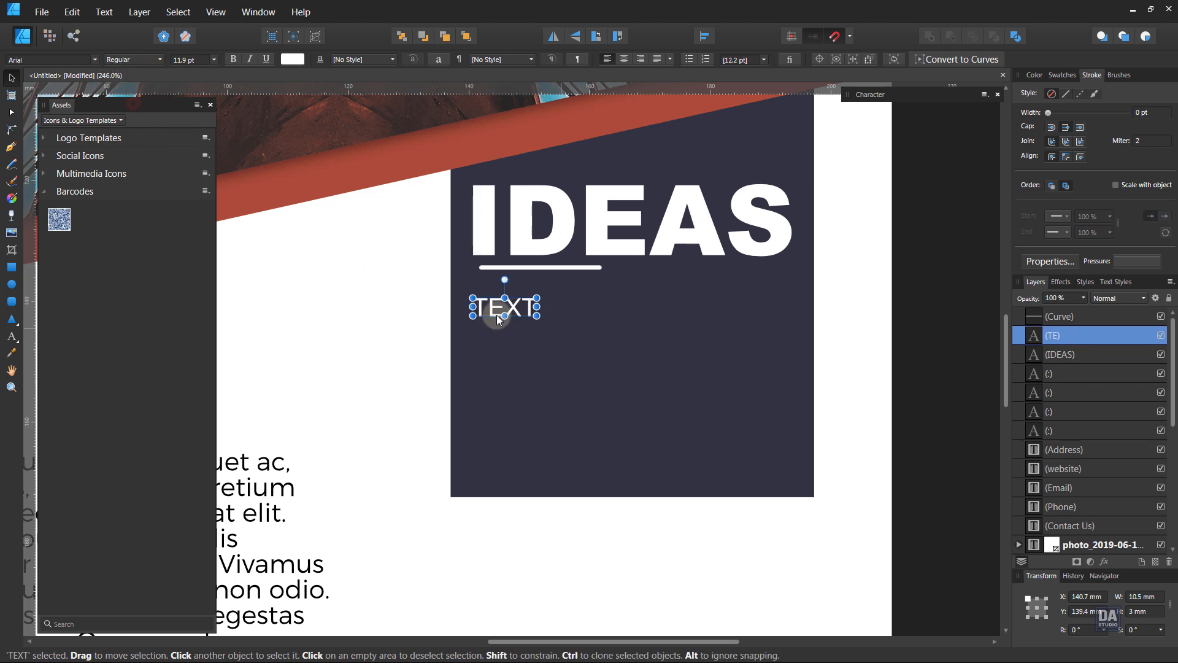
# Create a text frame of about 52.8 × 25.3 mm below "TEXT" and insert filler text into it
pyautogui.click(20, 342)
pyautogui.click(68, 352)
pyautogui.moveTo(473, 323); pyautogui.dragTo(791, 476)
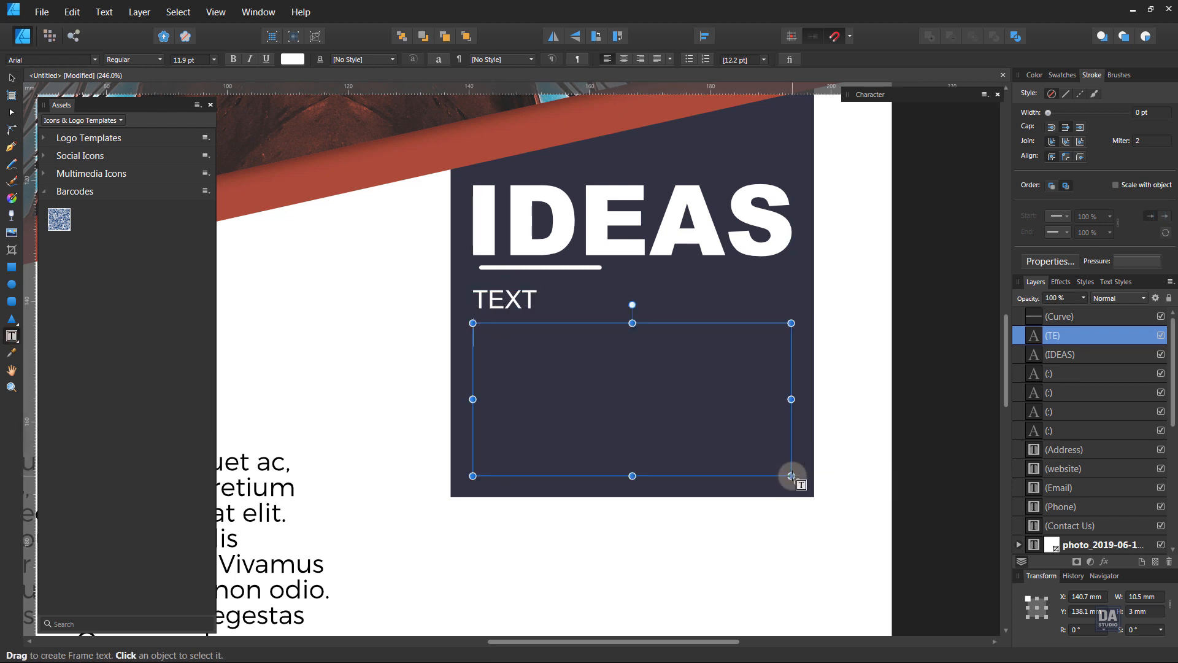
pyautogui.click(72, 12)
pyautogui.moveTo(104, 12)
pyautogui.click(67, 256)
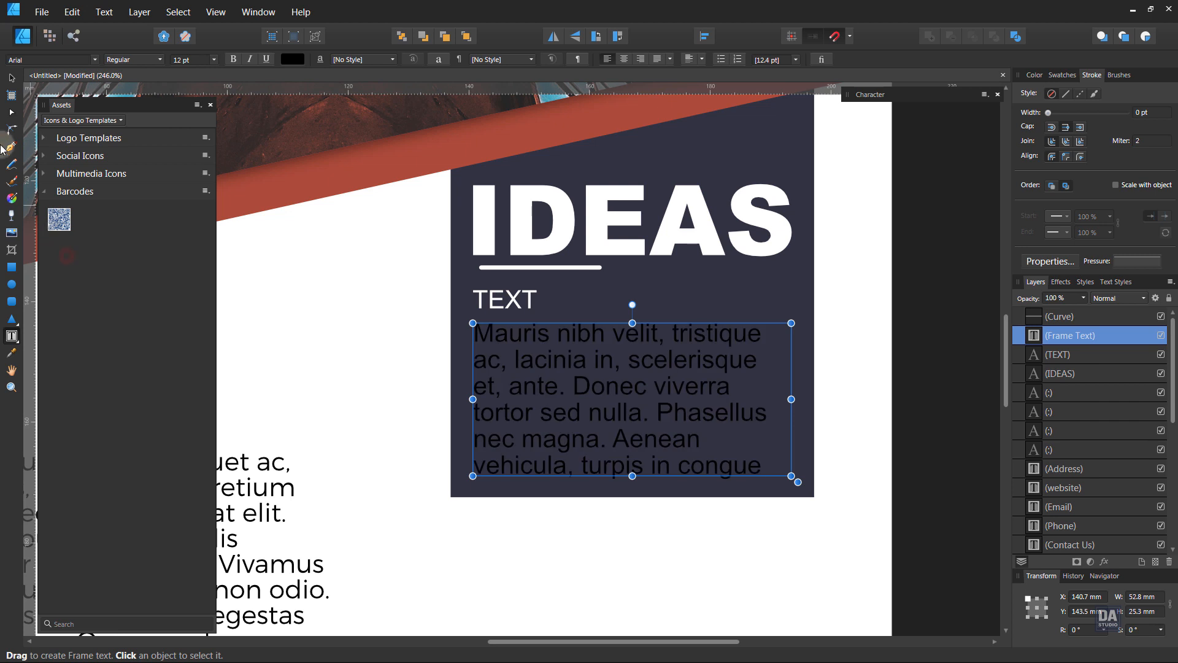
# Fill the filler paragraph with white and reduce its font size to slightly below 11 pt
pyautogui.click(11, 78)
pyautogui.scroll(-1, 187, 64)
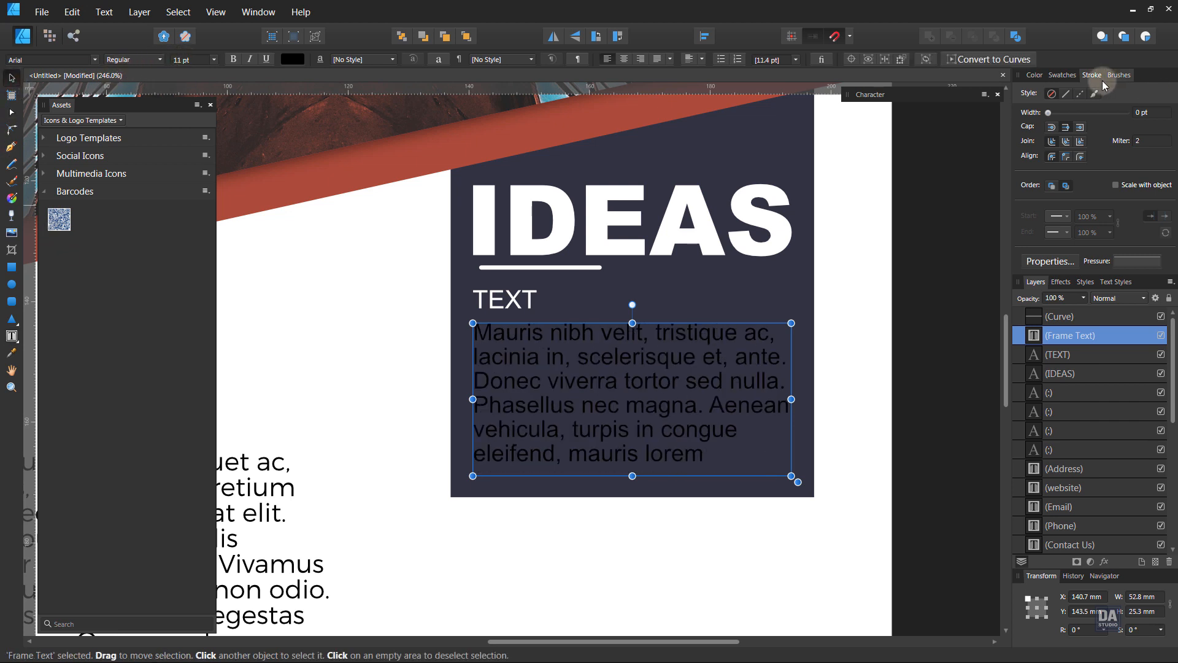
pyautogui.click(1064, 75)
pyautogui.click(1162, 146)
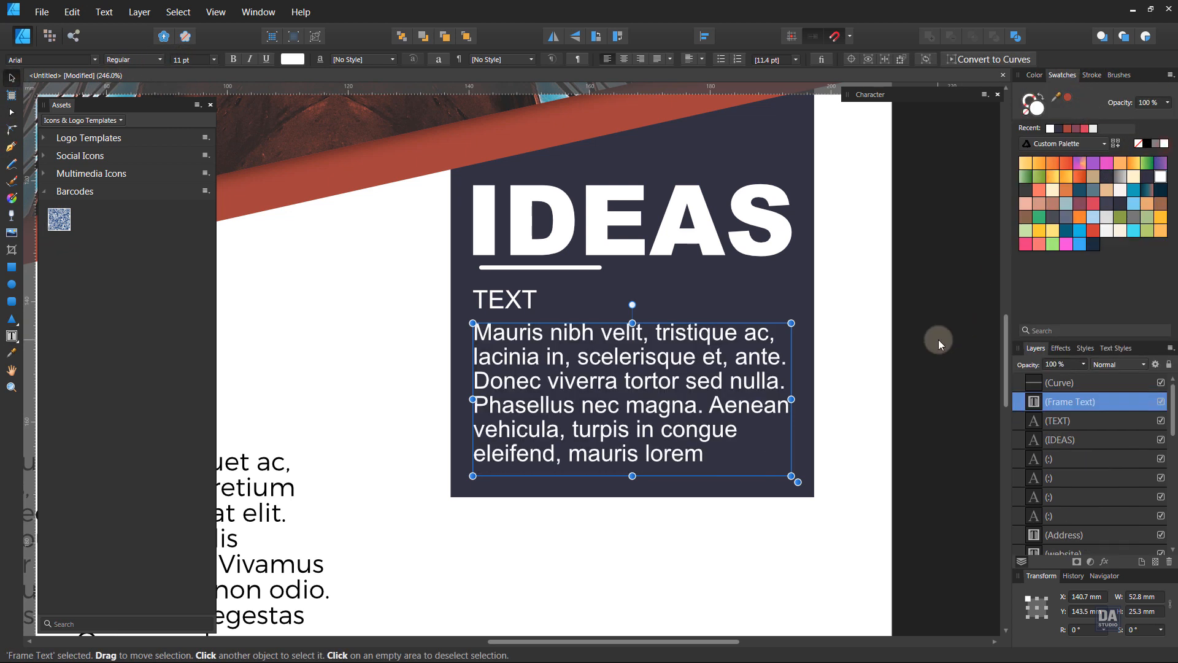
pyautogui.scroll(-1, 189, 66)
pyautogui.click(868, 386)
# Switch the assets to the CustomAssets category and place the headline and four-option text group below the upper navy rectangle
pyautogui.scroll(-7, 761, 425)
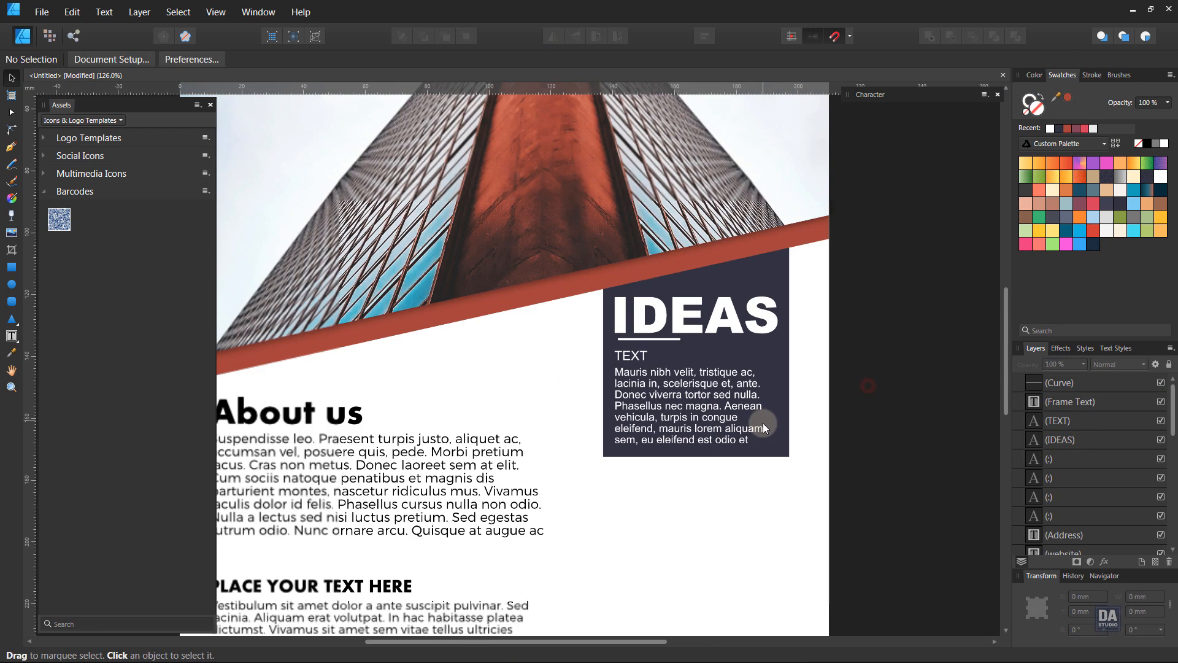
pyautogui.moveTo(816, 500); pyautogui.dragTo(765, 433)
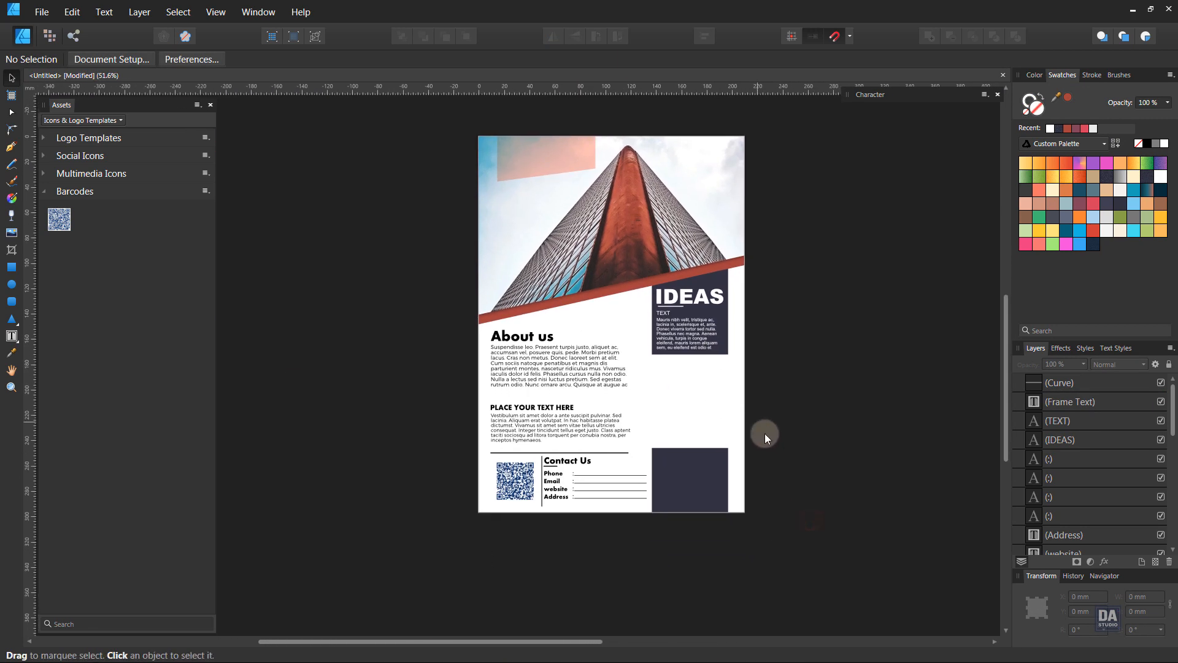
pyautogui.moveTo(754, 528)
pyautogui.mouseDown()
pyautogui.moveTo(749, 507)
pyautogui.moveTo(736, 528)
pyautogui.moveTo(840, 539)
pyautogui.moveTo(836, 573)
pyautogui.moveTo(863, 601)
pyautogui.mouseUp()
pyautogui.click(92, 120)
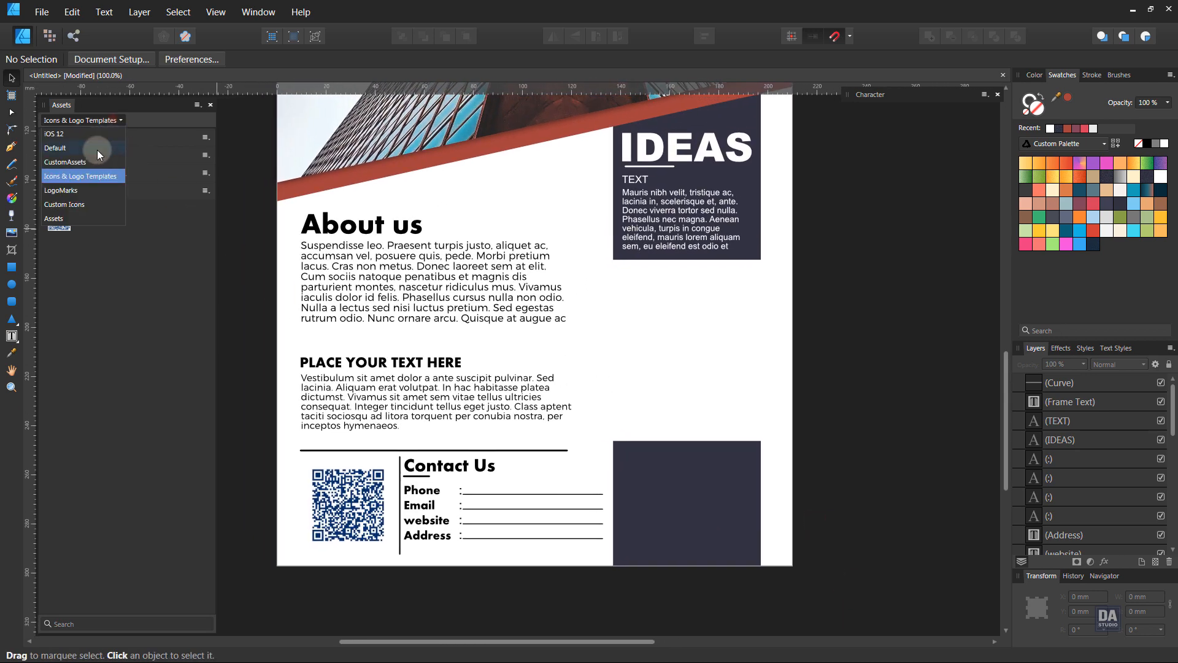
pyautogui.click(96, 169)
pyautogui.scroll(-3, 123, 408)
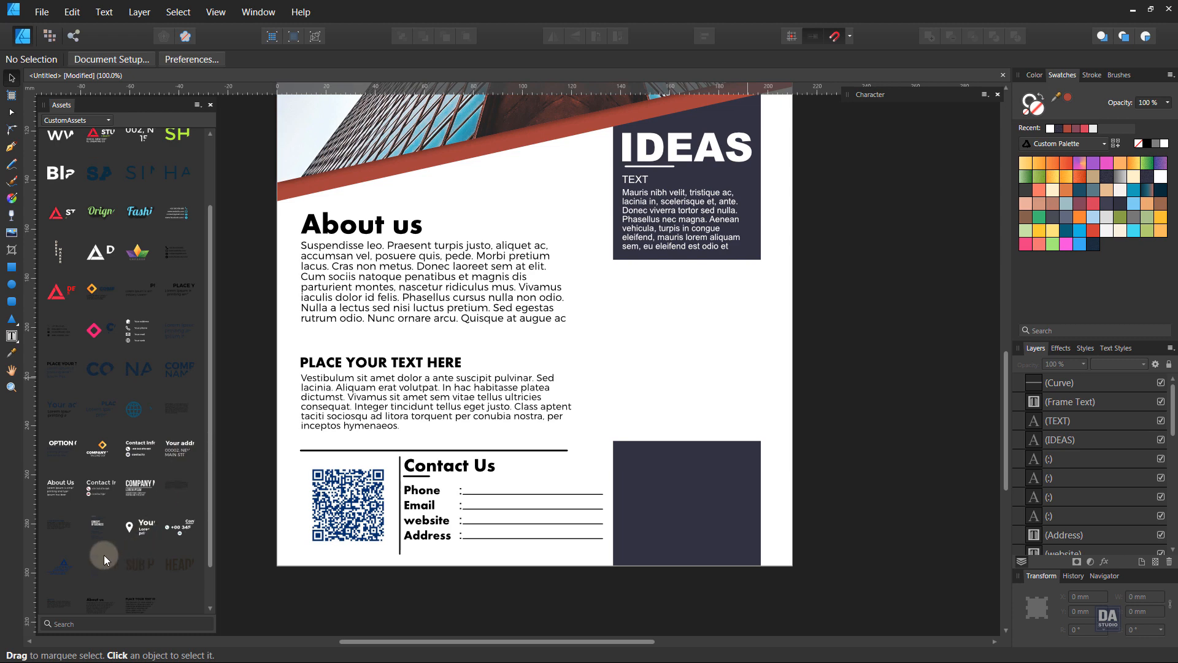
pyautogui.moveTo(98, 556); pyautogui.dragTo(708, 437)
# Delete the "HEADLINE GOES HERE" block from the placed group and move the remaining options up
pyautogui.doubleClick(656, 299)
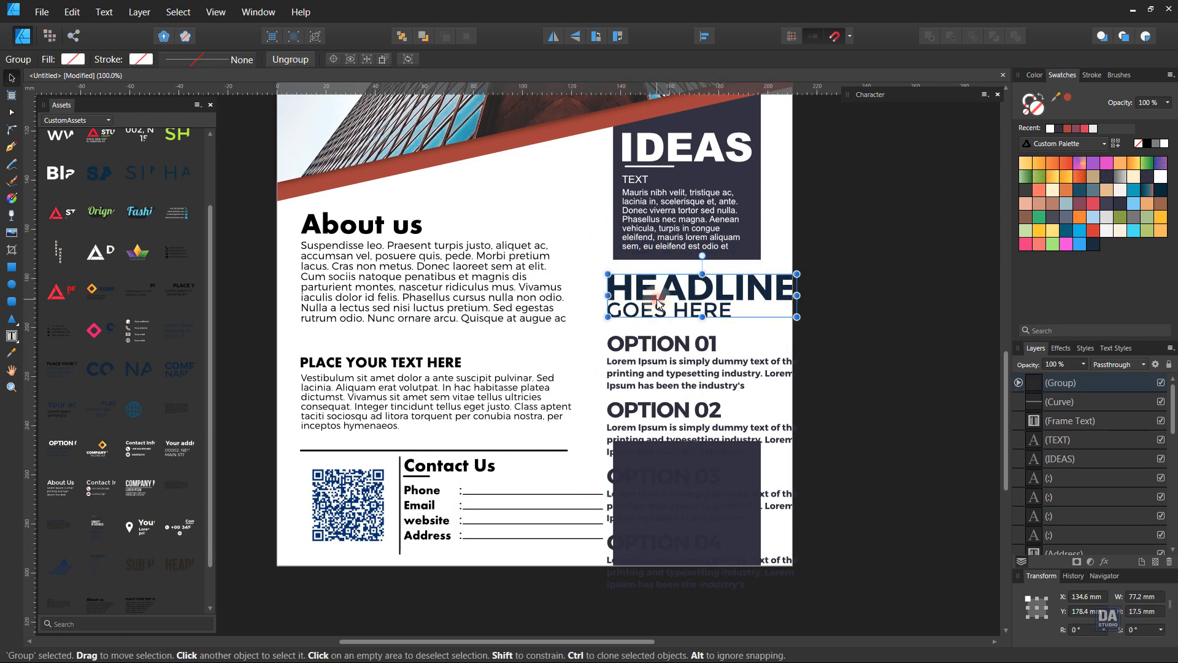
pyautogui.press('Delete')
pyautogui.moveTo(652, 408); pyautogui.dragTo(647, 259)
# Delete the "OPTION 04" heading and its paragraph from the options group
pyautogui.doubleClick(652, 402)
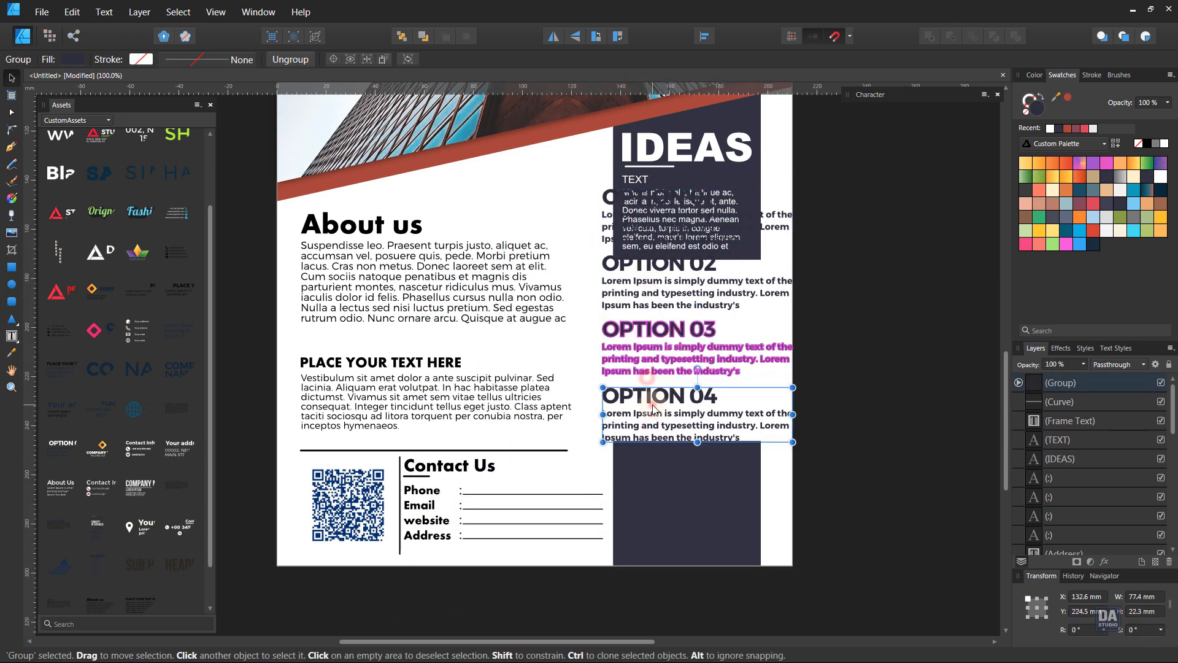
pyautogui.doubleClick(652, 402)
pyautogui.press('Delete')
pyautogui.click(669, 424)
pyautogui.press('Delete')
pyautogui.hotkey('ctrl', 'z')
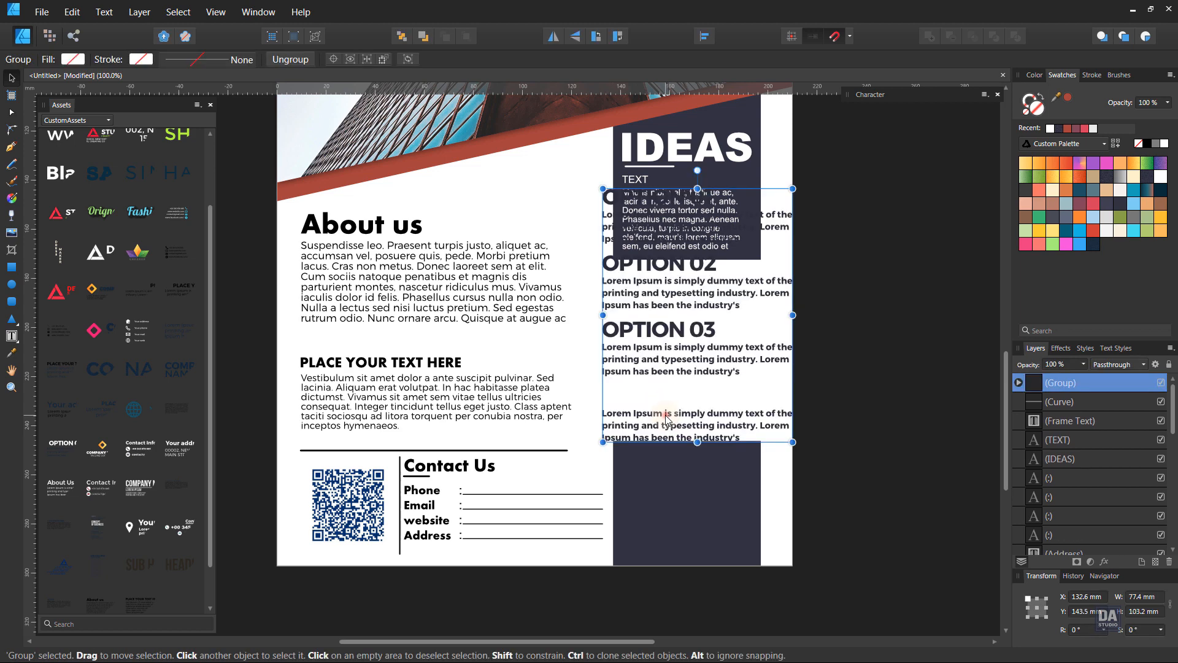
pyautogui.doubleClick(669, 418)
pyautogui.press('Delete')
# Scale the three-option group to about 60.2 mm wide and centre it in the gap between the two navy rectangles
pyautogui.moveTo(685, 334); pyautogui.dragTo(697, 413)
pyautogui.moveTo(805, 453); pyautogui.dragTo(705, 411)
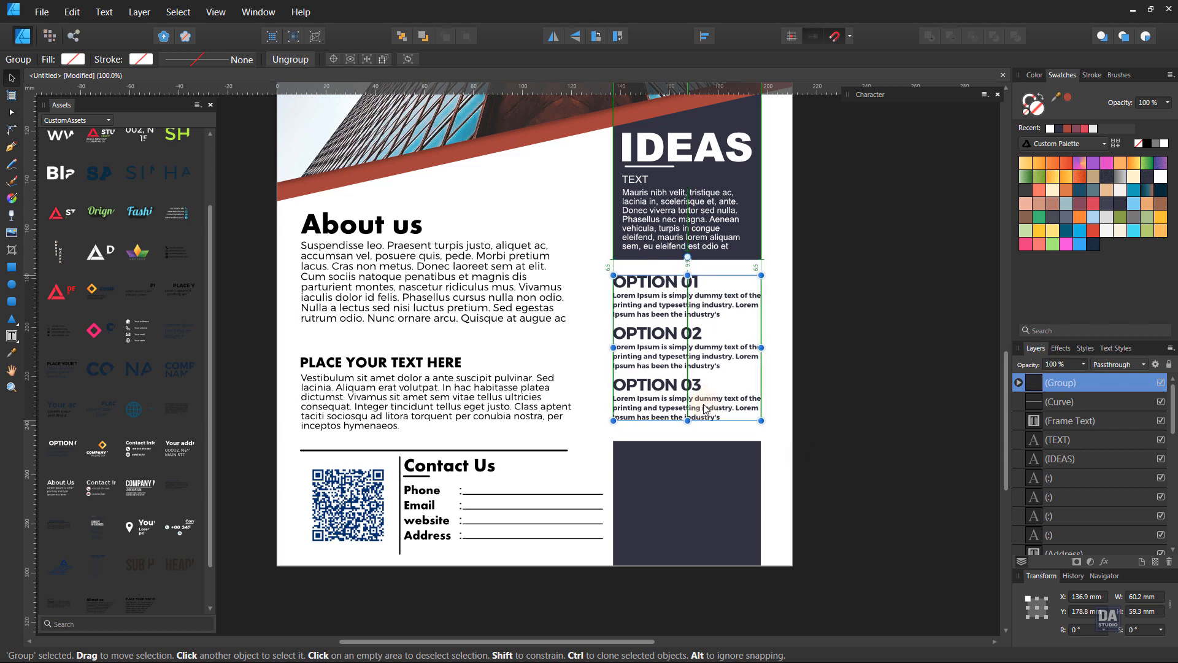
pyautogui.click(787, 458)
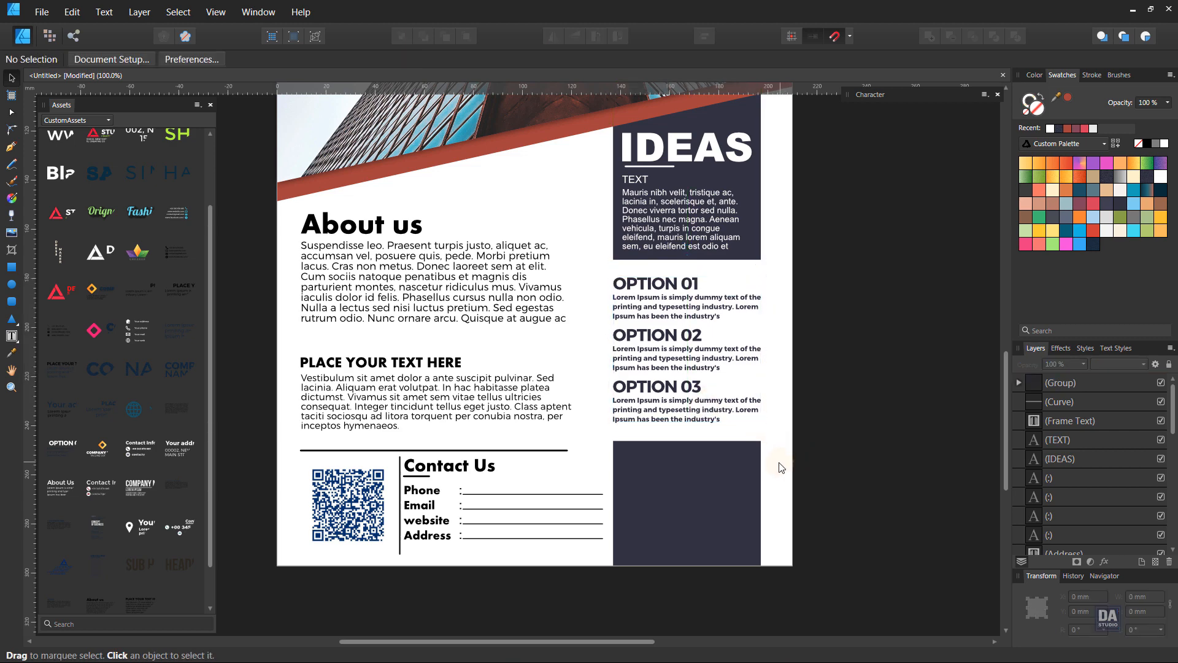
# Draw a small white-outlined, unfilled square near the upper left corner of the lower navy rectangle
pyautogui.moveTo(782, 495); pyautogui.dragTo(773, 466)
pyautogui.scroll(3, 765, 468)
pyautogui.moveTo(802, 509); pyautogui.dragTo(759, 464)
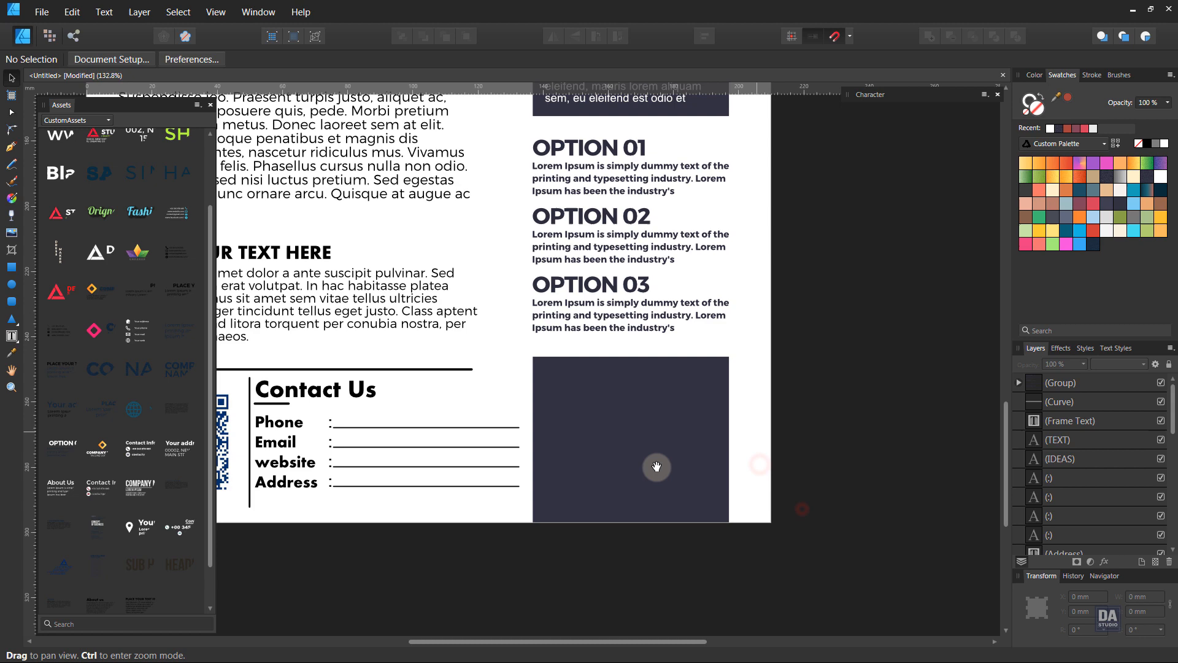
pyautogui.click(11, 267)
pyautogui.moveTo(540, 375)
pyautogui.mouseDown()
pyautogui.moveTo(561, 398)
pyautogui.moveTo(571, 369)
pyautogui.moveTo(565, 473)
pyautogui.moveTo(563, 436)
pyautogui.moveTo(599, 436)
pyautogui.mouseUp()
# Duplicate the white-outlined square downward to make a column of four evenly spaced boxes
pyautogui.keyDown('ctrl'); pyautogui.scroll(3, 556, 408); pyautogui.keyUp('ctrl')
pyautogui.hotkey('ctrl', 'j')
pyautogui.hotkey('ctrl', 'j')
# Copy a contact line beside the first box, shorten it to about 43.3 mm and give it a white stroke
pyautogui.press('space')
pyautogui.moveTo(435, 418)
pyautogui.mouseDown()
pyautogui.moveTo(914, 359)
pyautogui.moveTo(898, 362)
pyautogui.mouseUp()
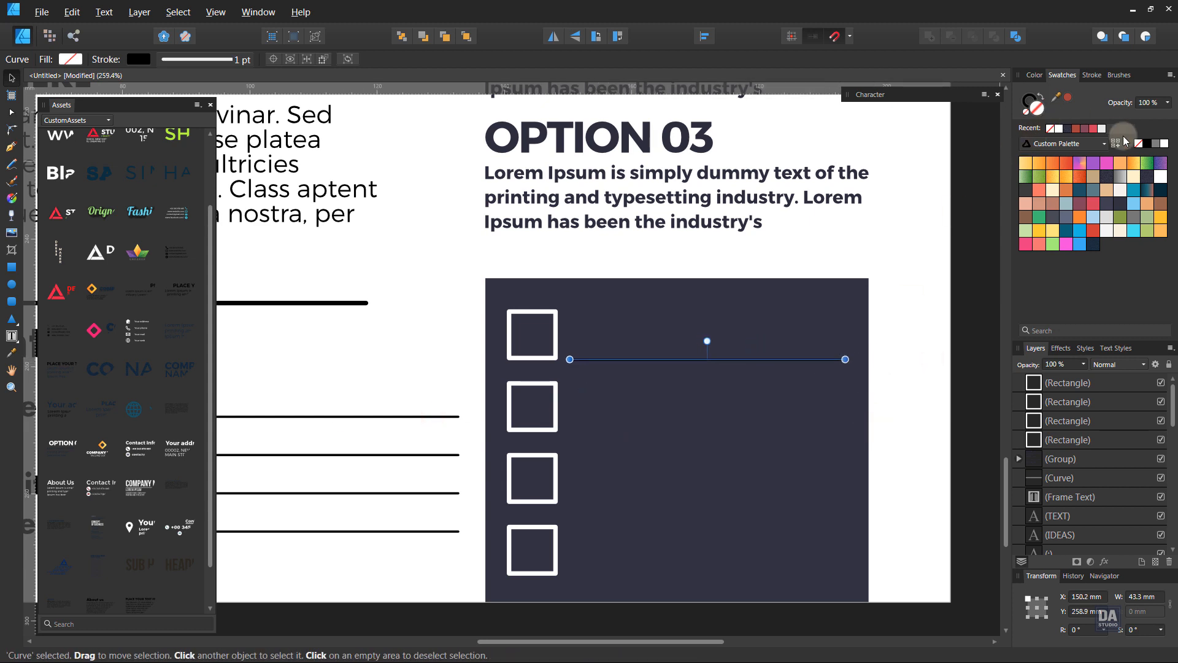
pyautogui.click(1168, 144)
# Copy the white line down beside the second box and duplicate it for the third and fourth boxes
pyautogui.moveTo(672, 359); pyautogui.dragTo(661, 429)
pyautogui.hotkey('ctrl', 'j')
pyautogui.hotkey('ctrl', 'j')
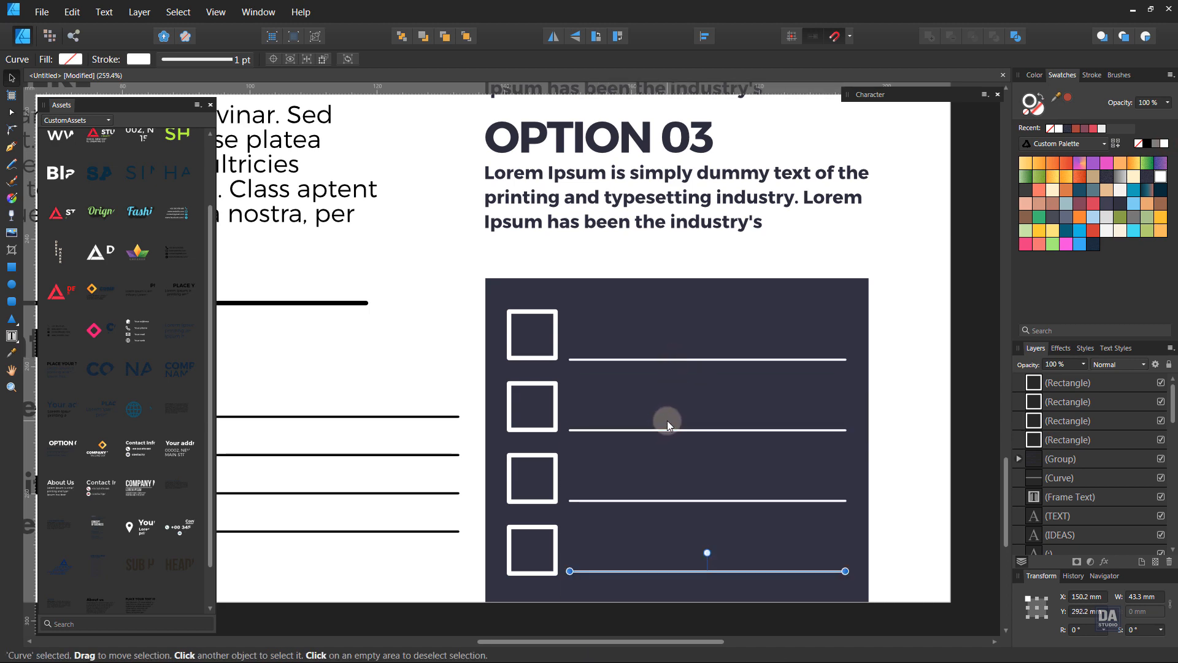
pyautogui.click(920, 450)
# Place the white company logo asset with its orange diamond, company name and tagline over the upper header photo
pyautogui.moveTo(866, 417); pyautogui.dragTo(430, 279)
pyautogui.moveTo(754, 264); pyautogui.dragTo(607, 468)
pyautogui.scroll(2, 130, 378)
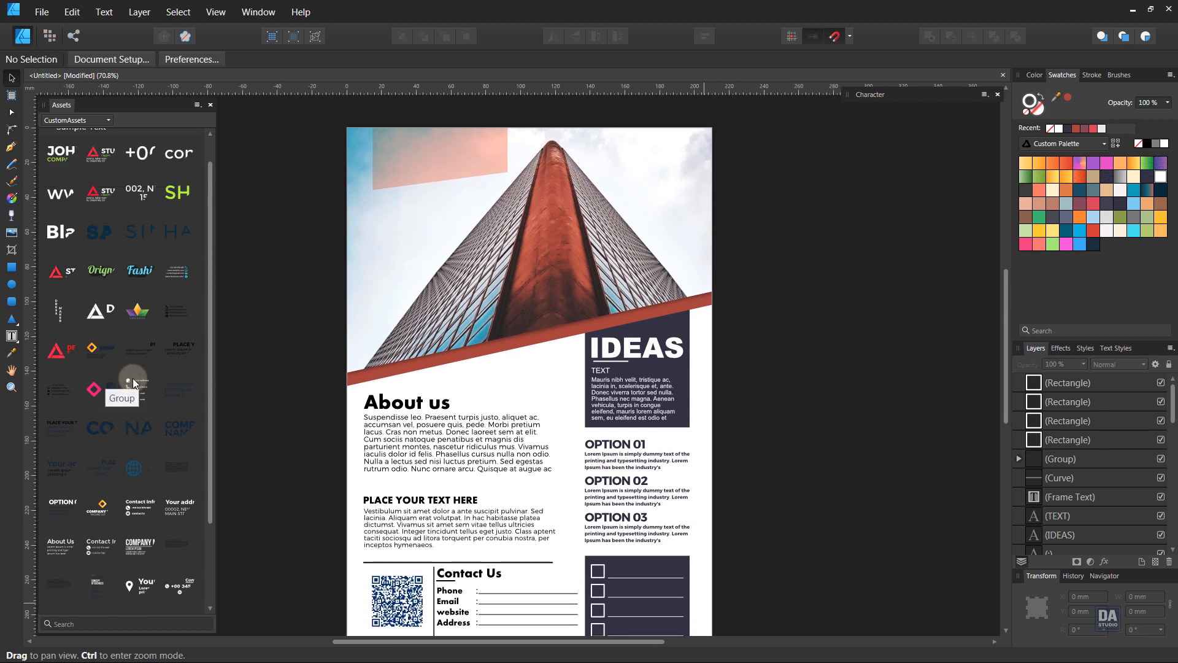
pyautogui.moveTo(102, 504); pyautogui.dragTo(468, 200)
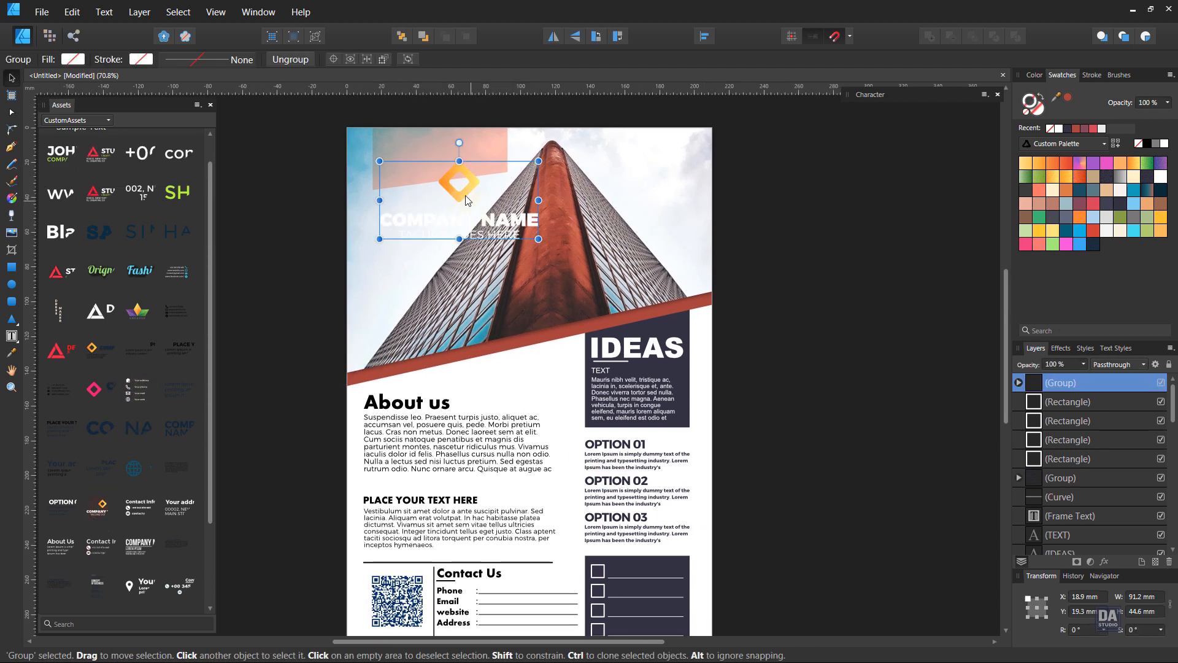
# Recolour the logo's diamond, company name and tagline with the previously picked brick red
pyautogui.doubleClick(464, 199)
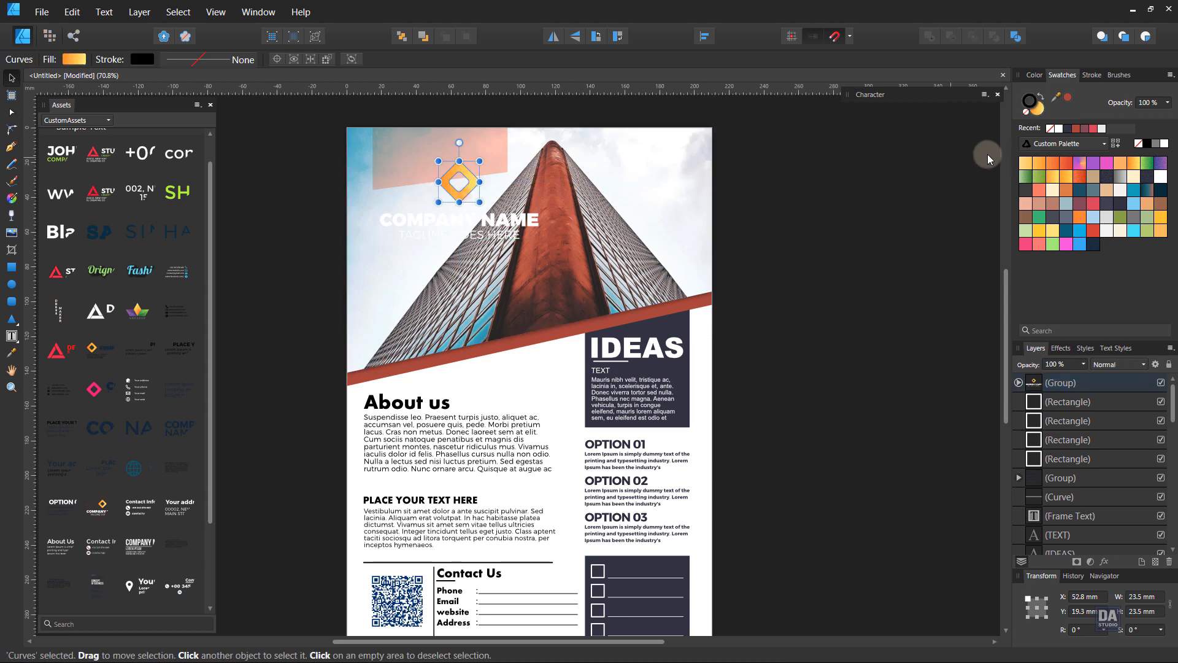
pyautogui.click(1067, 97)
pyautogui.click(522, 221)
pyautogui.keyDown('shift'); pyautogui.click(515, 235); pyautogui.keyUp('shift')
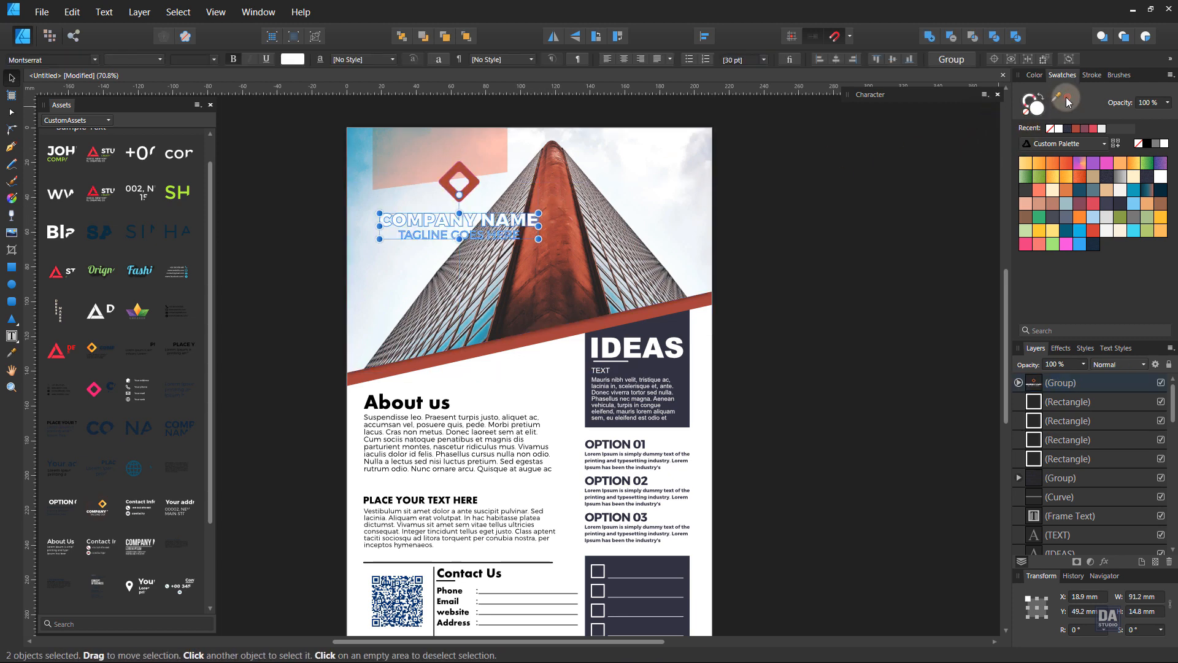
pyautogui.click(847, 202)
# Scale the logo group down to about 54.1 mm wide and move it onto the pink slanted panel
pyautogui.click(467, 215)
pyautogui.moveTo(571, 253); pyautogui.dragTo(509, 222)
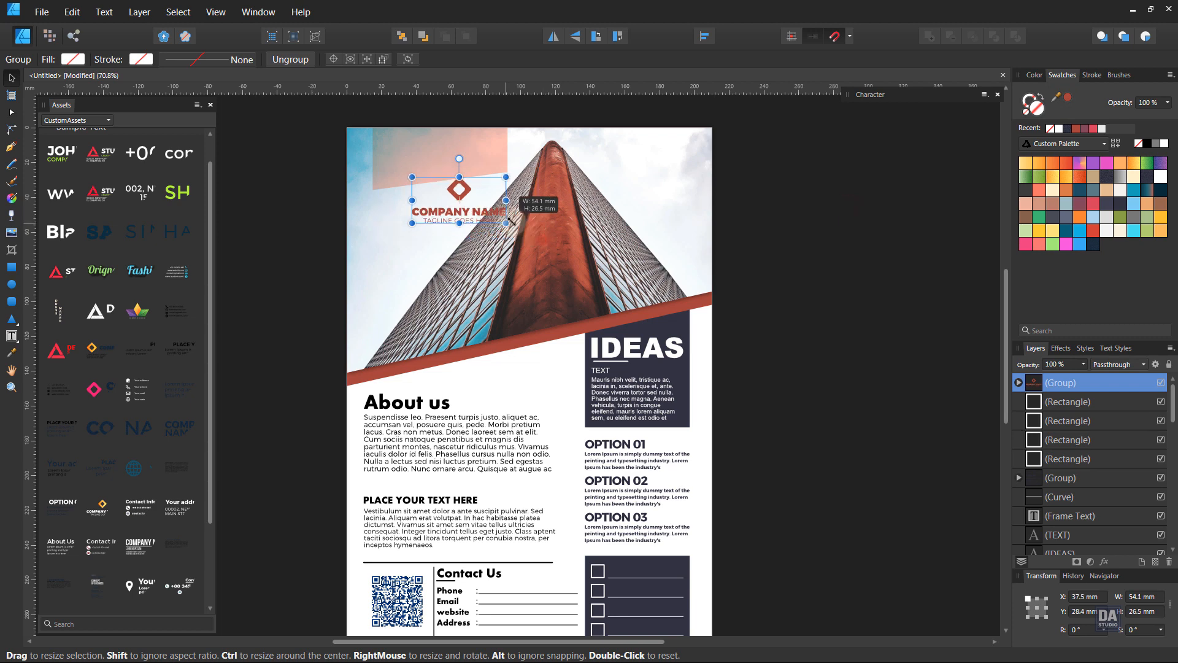
pyautogui.moveTo(451, 189); pyautogui.dragTo(426, 138)
# Shrink the diamond icon to about 12.4 mm and bring it closer to the company name
pyautogui.scroll(6, 420, 128)
pyautogui.doubleClick(476, 187)
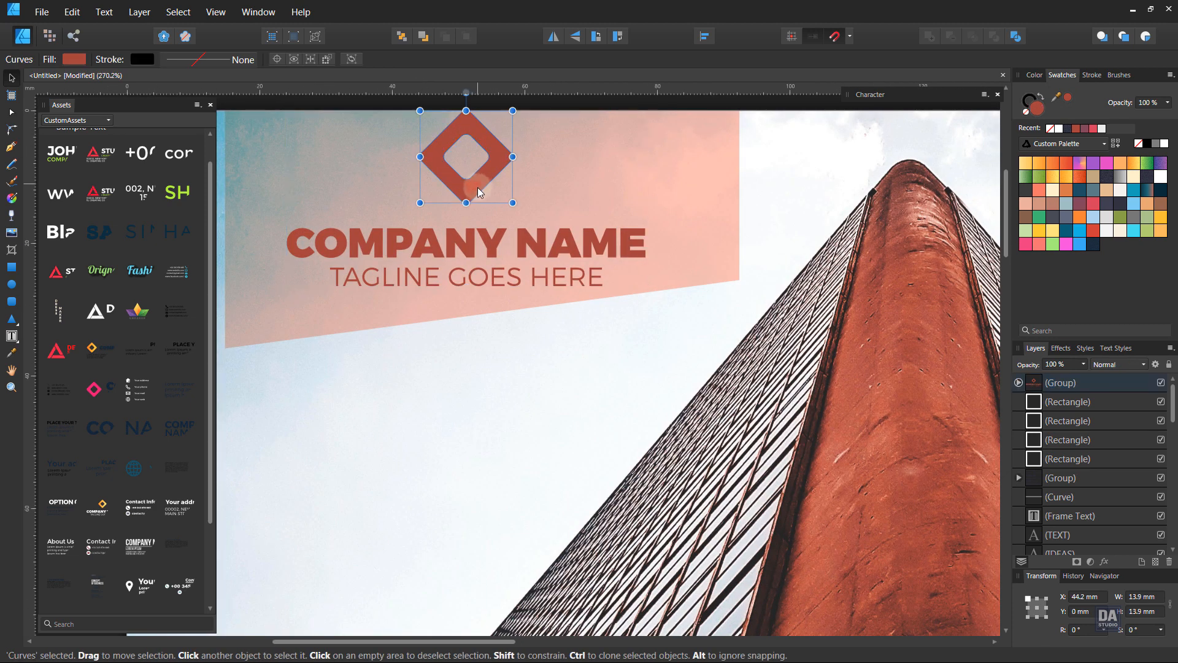
pyautogui.moveTo(478, 187); pyautogui.dragTo(508, 215)
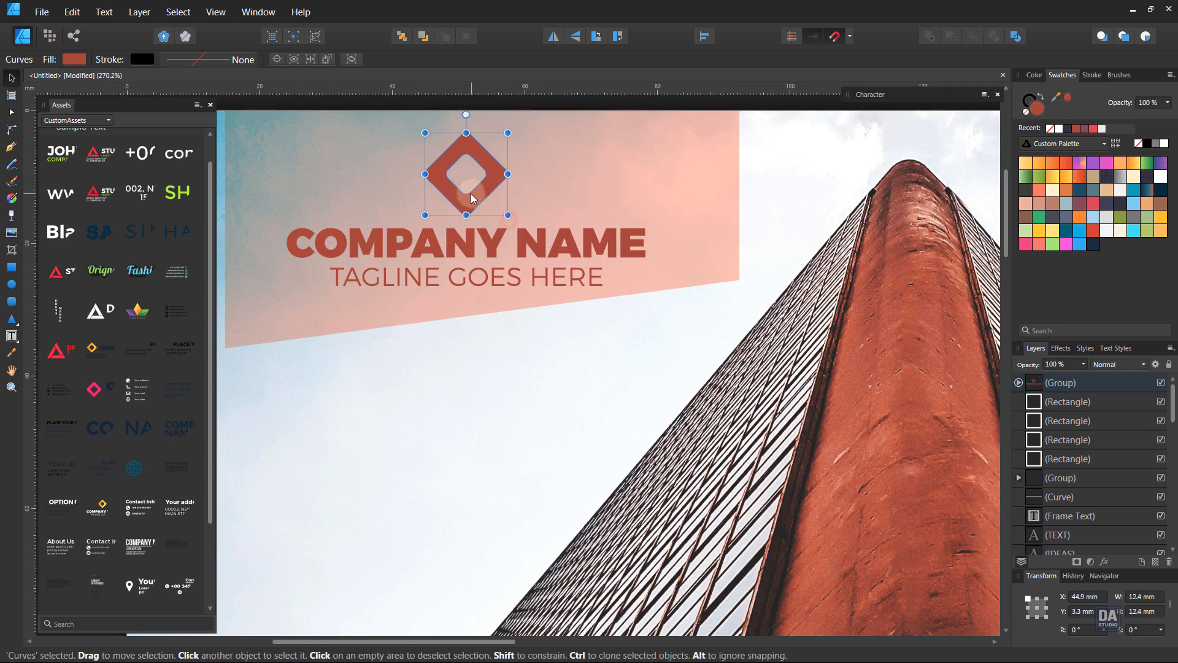
pyautogui.click(500, 249)
pyautogui.moveTo(476, 111); pyautogui.dragTo(498, 125)
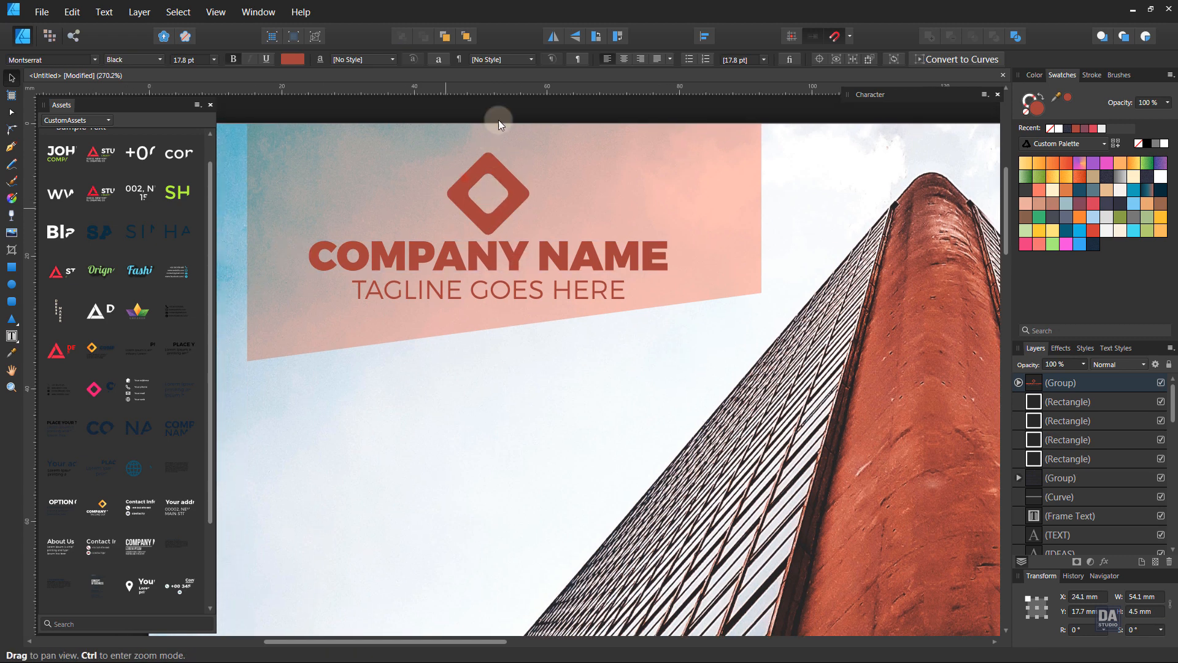
# Enlarge the complete logo group slightly so it fills more of the pink panel
pyautogui.click(501, 109)
pyautogui.click(509, 211)
pyautogui.moveTo(668, 300); pyautogui.dragTo(654, 278)
pyautogui.click(554, 109)
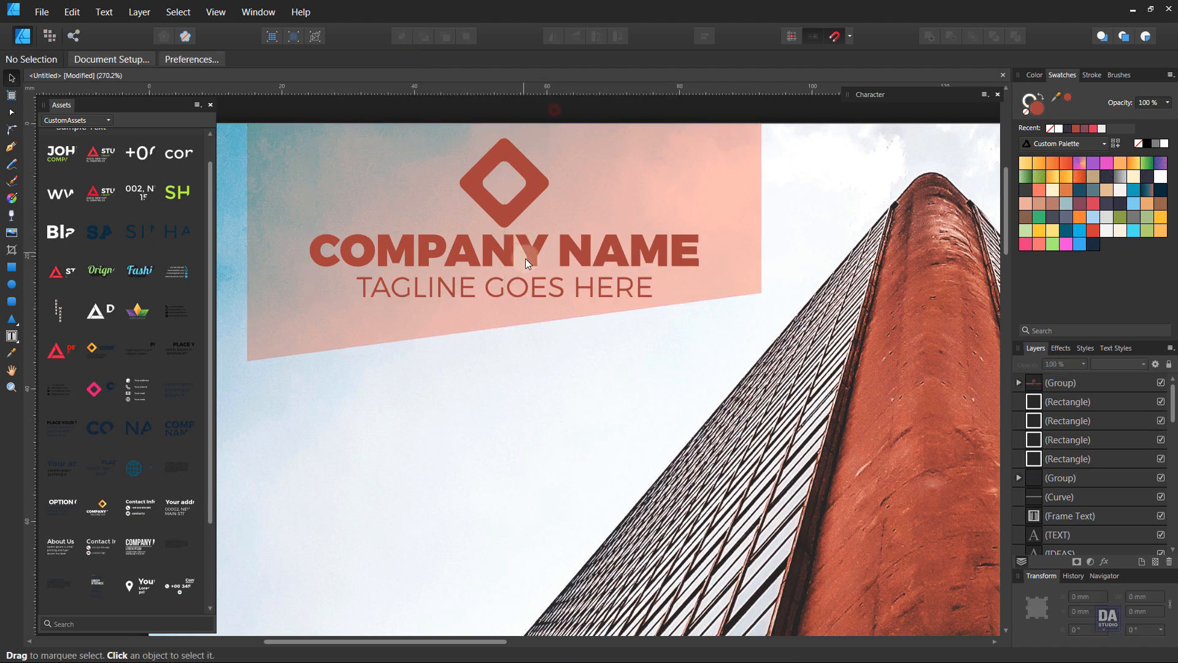
# Stretch the pink panel behind the logo to about 37.6 mm high and set its opacity to 25%
pyautogui.scroll(-5, 508, 289)
pyautogui.click(494, 288)
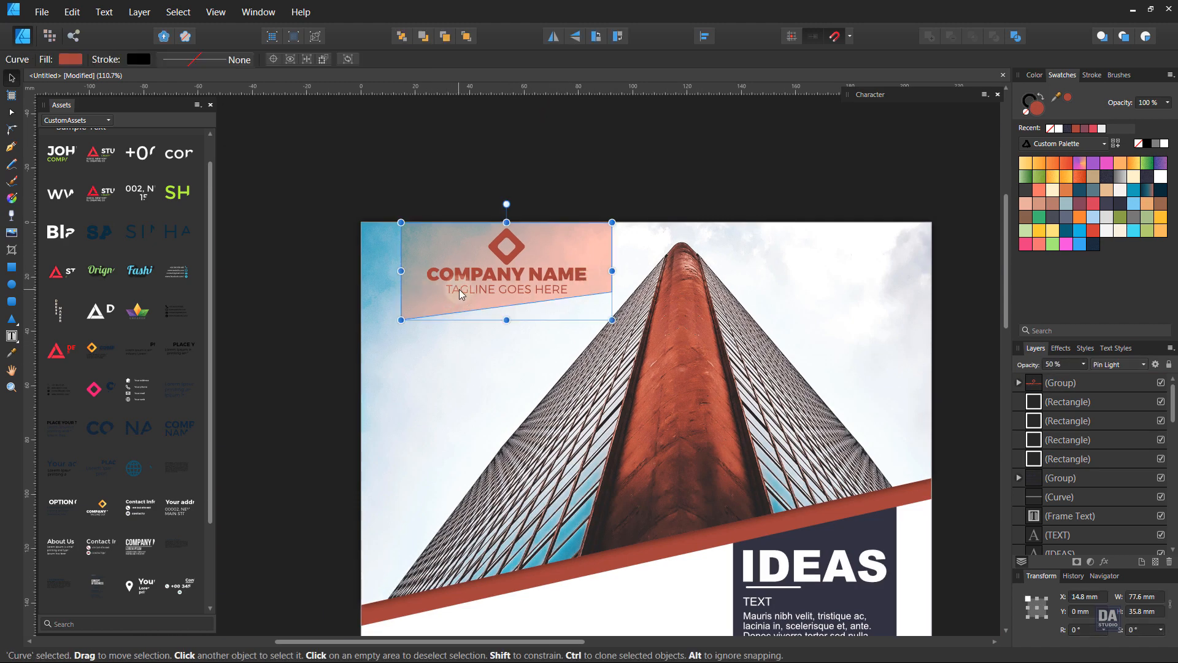
pyautogui.moveTo(506, 320); pyautogui.dragTo(507, 325)
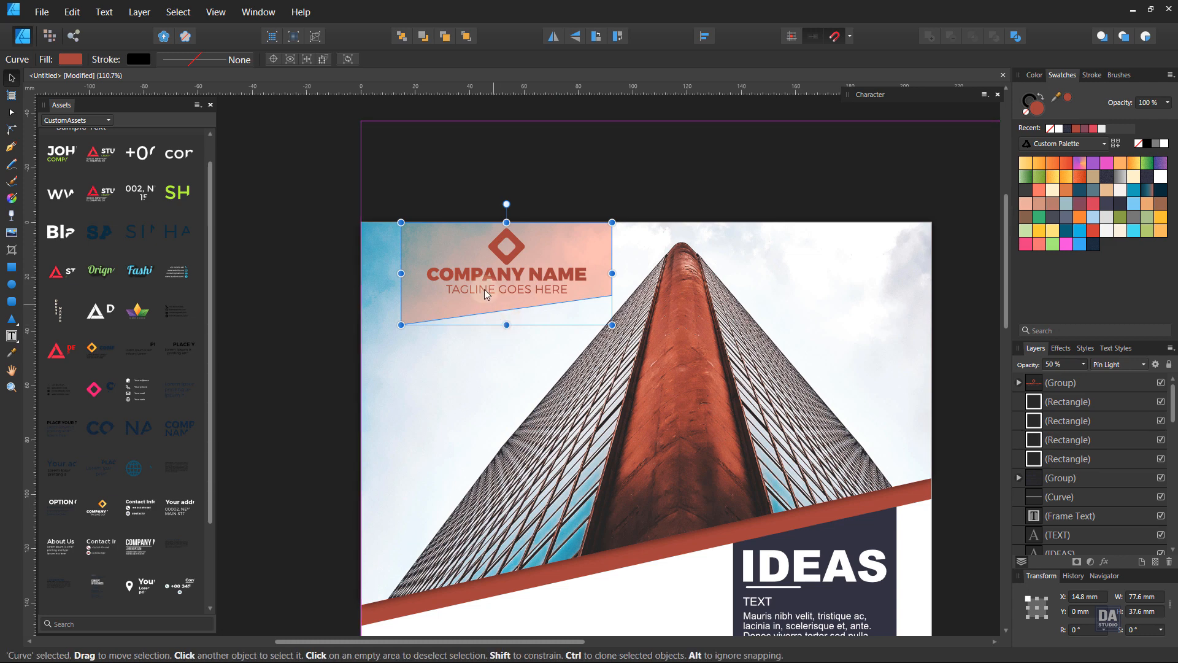
pyautogui.moveTo(1084, 375); pyautogui.dragTo(1064, 375)
pyautogui.click(820, 190)
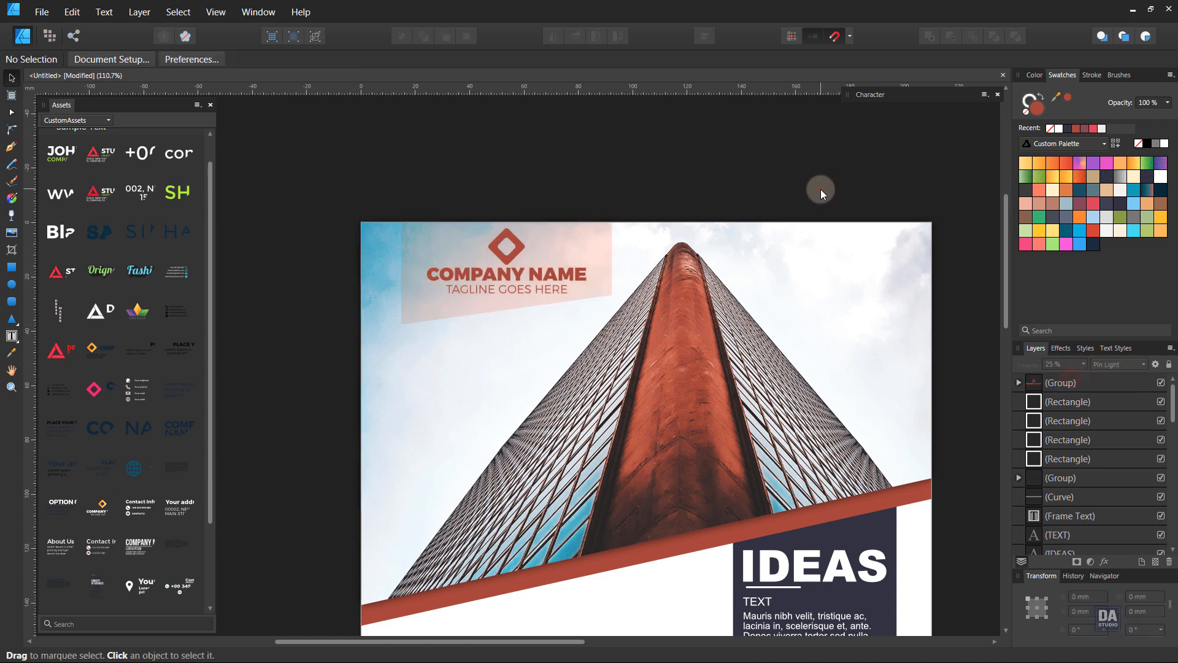
# Draw a rectangle about 92.4 by 59.9 mm over the lower part of the photo, starting at the page's left edge
pyautogui.scroll(-5, 415, 318)
pyautogui.scroll(2, 672, 388)
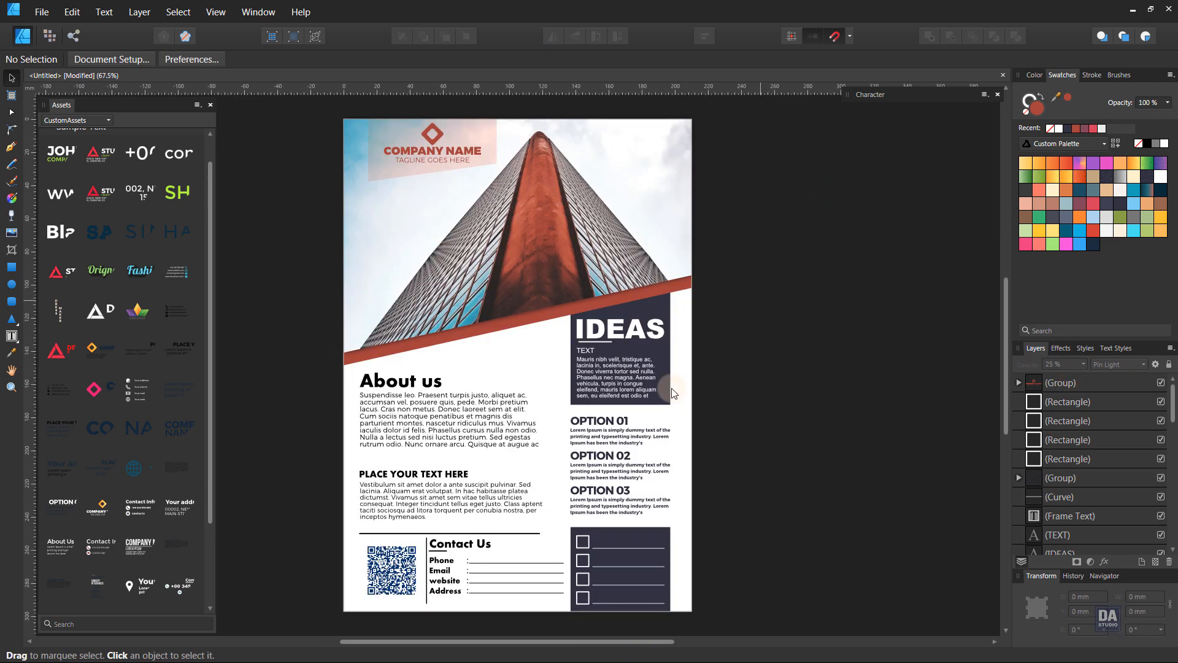
pyautogui.moveTo(707, 424); pyautogui.dragTo(703, 422)
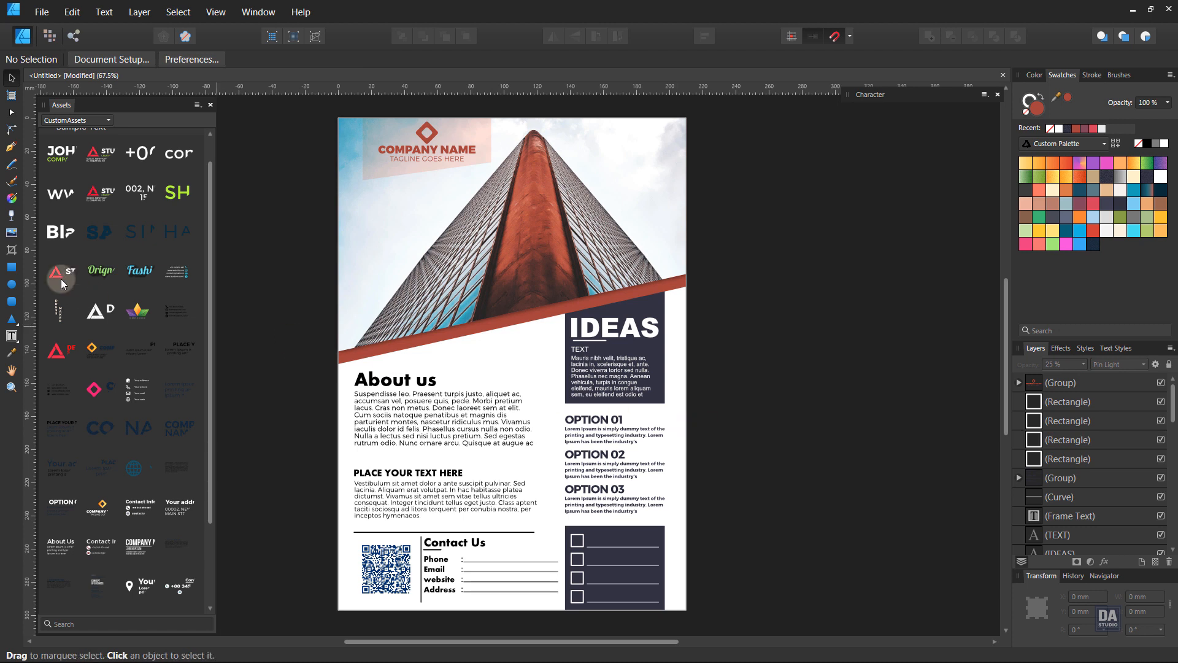
pyautogui.click(11, 268)
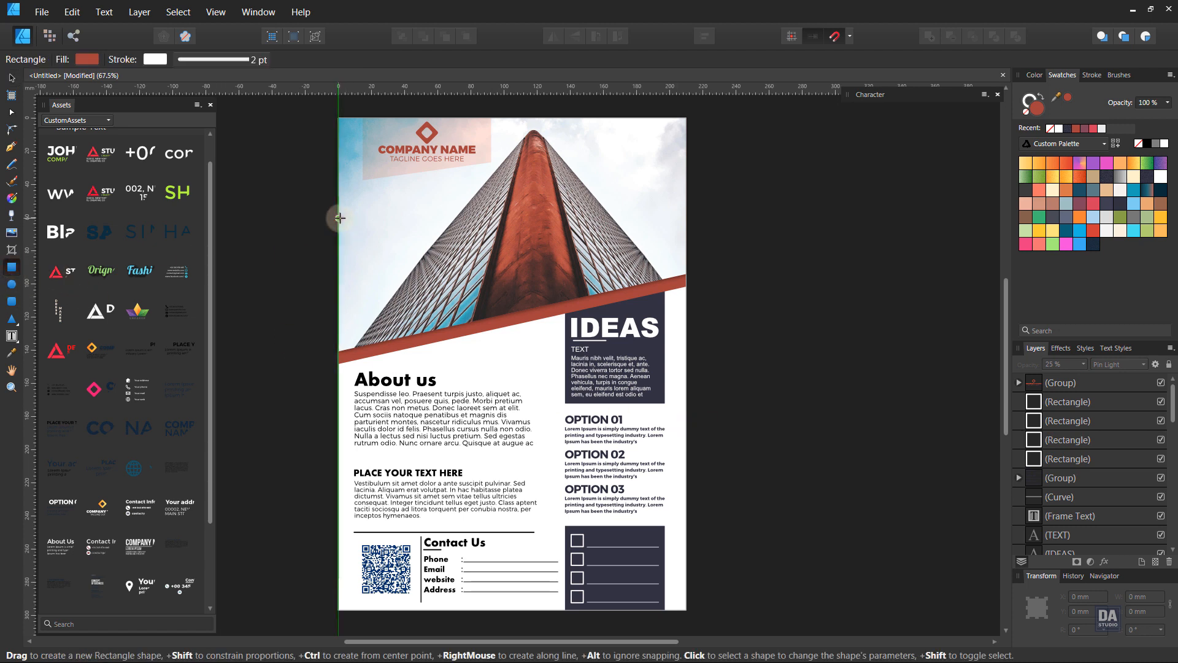
pyautogui.moveTo(340, 227); pyautogui.dragTo(491, 317)
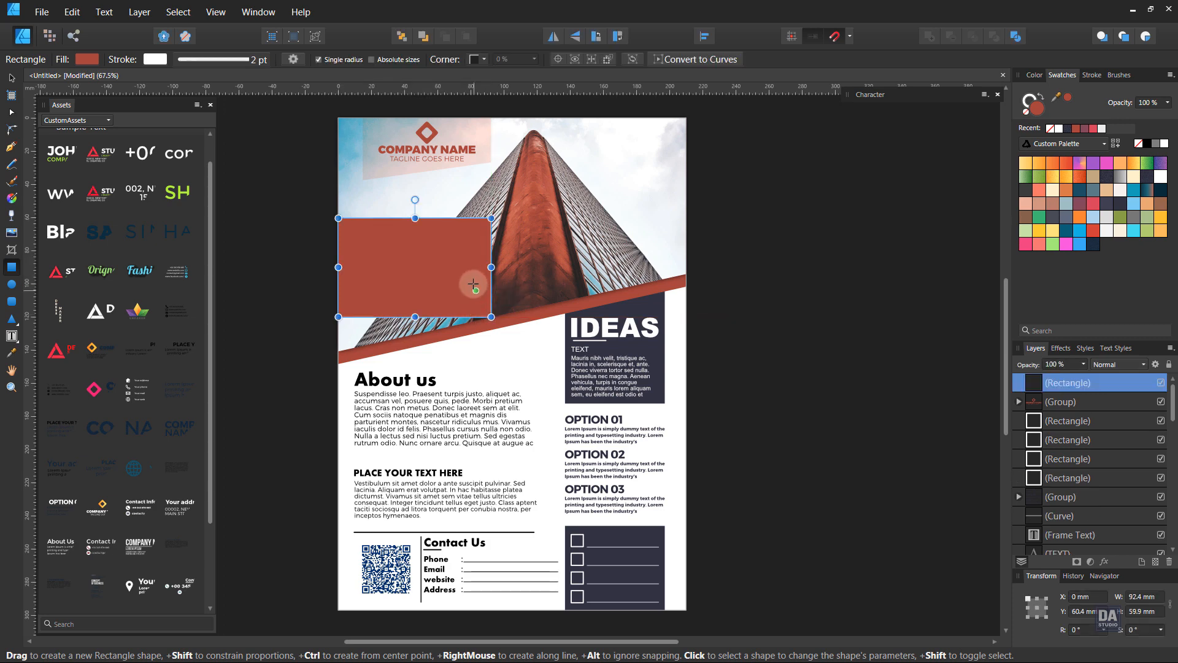
# Give the new rectangle a white fill, no stroke and 25% opacity
pyautogui.click(1041, 96)
pyautogui.doubleClick(1026, 113)
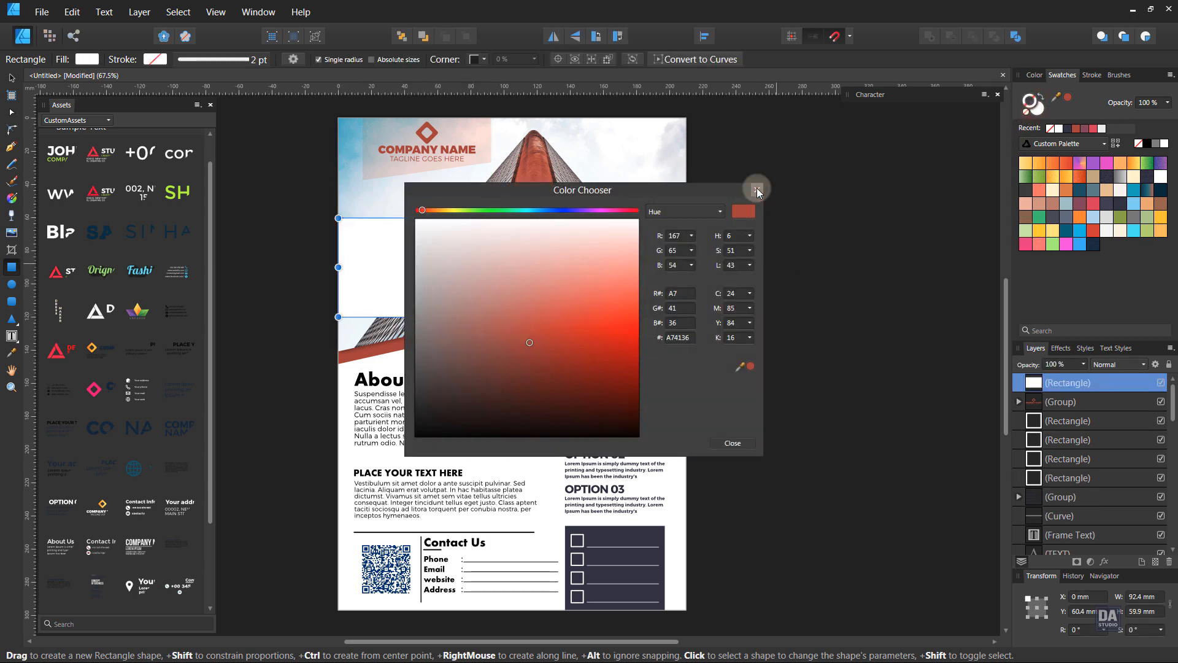
pyautogui.click(758, 190)
pyautogui.moveTo(1083, 367); pyautogui.dragTo(1027, 386)
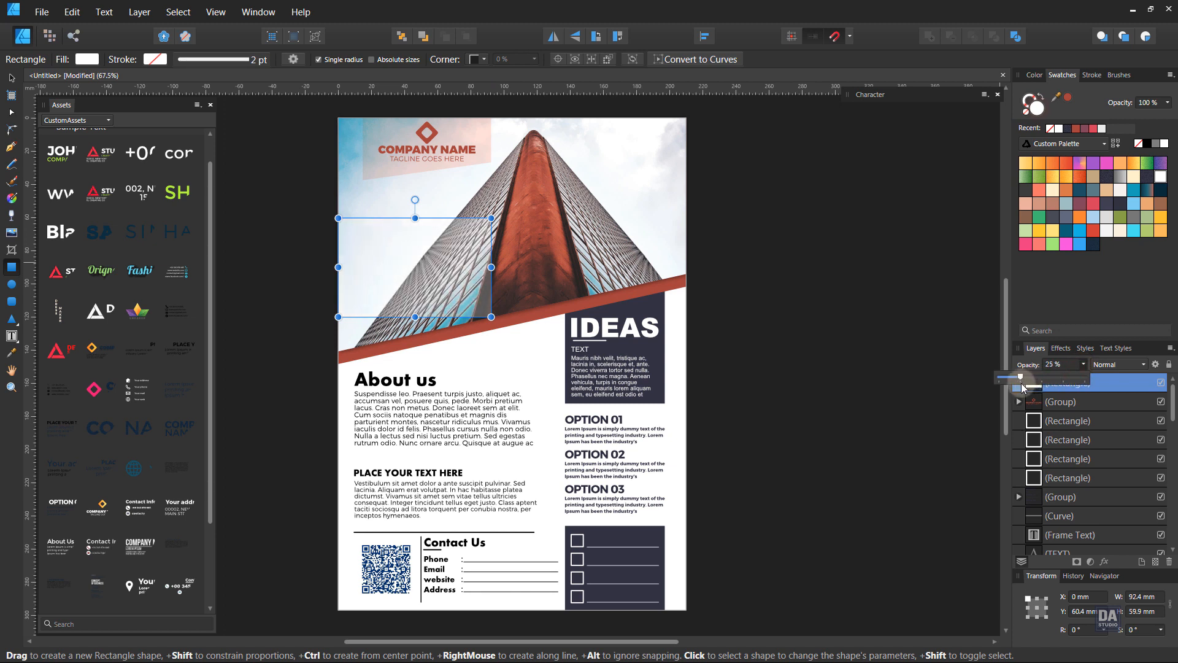
pyautogui.click(12, 78)
pyautogui.click(775, 399)
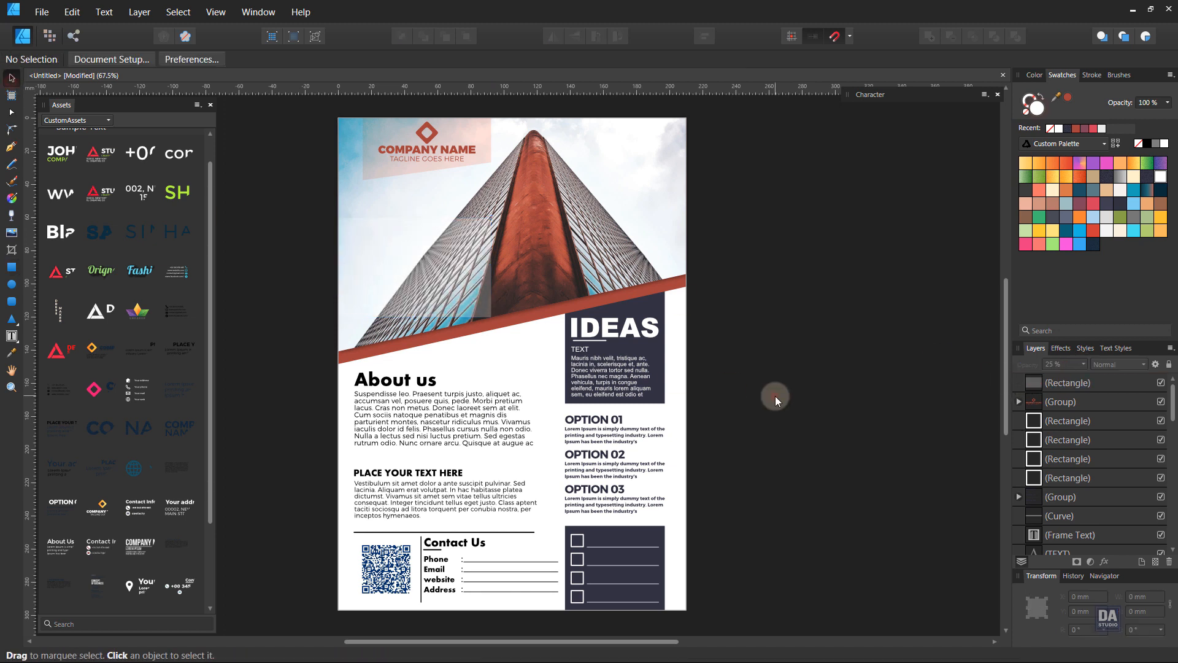
# Place the "ABOUT US / CONCEPT OF BUSINESS" text asset over the photo and delete one unneeded element from it
pyautogui.moveTo(676, 356); pyautogui.dragTo(681, 356)
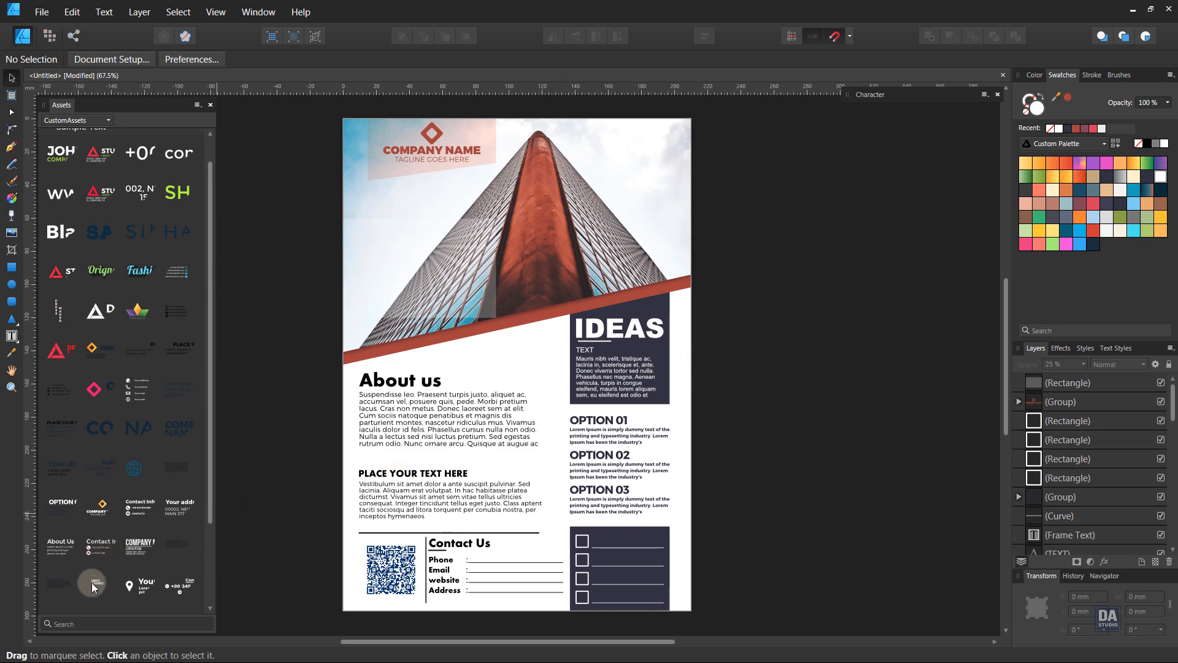
pyautogui.moveTo(93, 587); pyautogui.dragTo(460, 339)
pyautogui.doubleClick(460, 336)
pyautogui.press('Delete')
# Scale the text group to about 80.7 by 59.9 mm and position it inside the translucent white rectangle
pyautogui.click(450, 309)
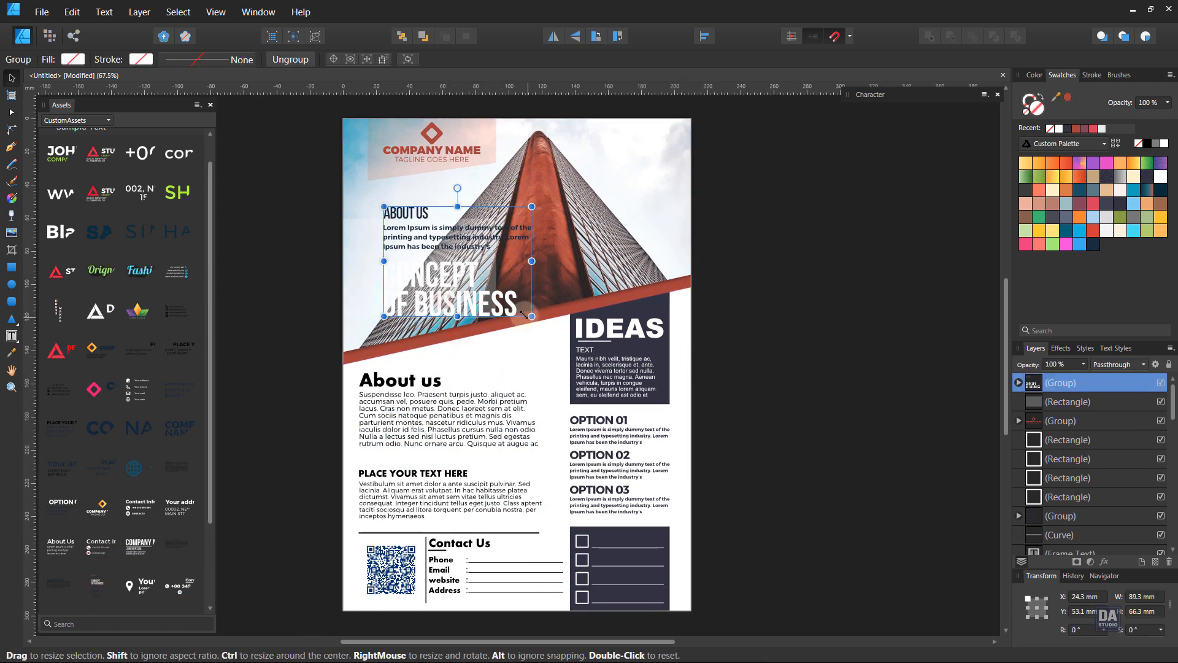
pyautogui.moveTo(528, 315); pyautogui.dragTo(516, 305)
pyautogui.moveTo(481, 291); pyautogui.dragTo(451, 303)
# Recolour the "CONCEPT OF BUSINESS" heading with a near-black colour sampled from the building photo
pyautogui.scroll(3, 367, 270)
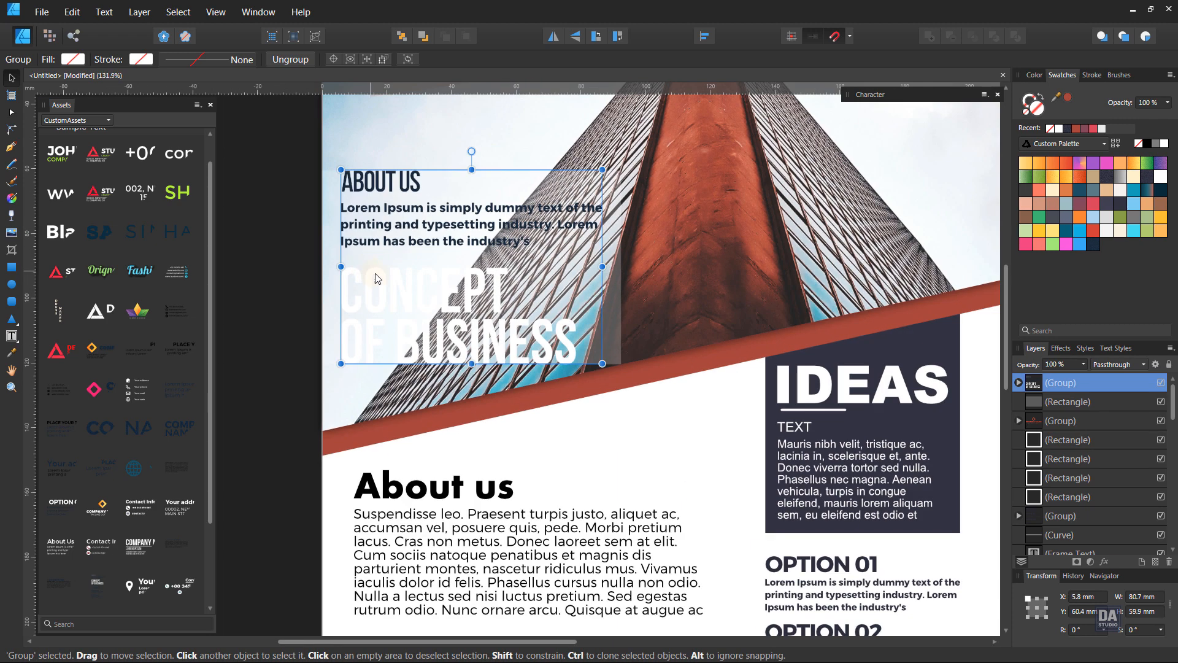
pyautogui.doubleClick(410, 304)
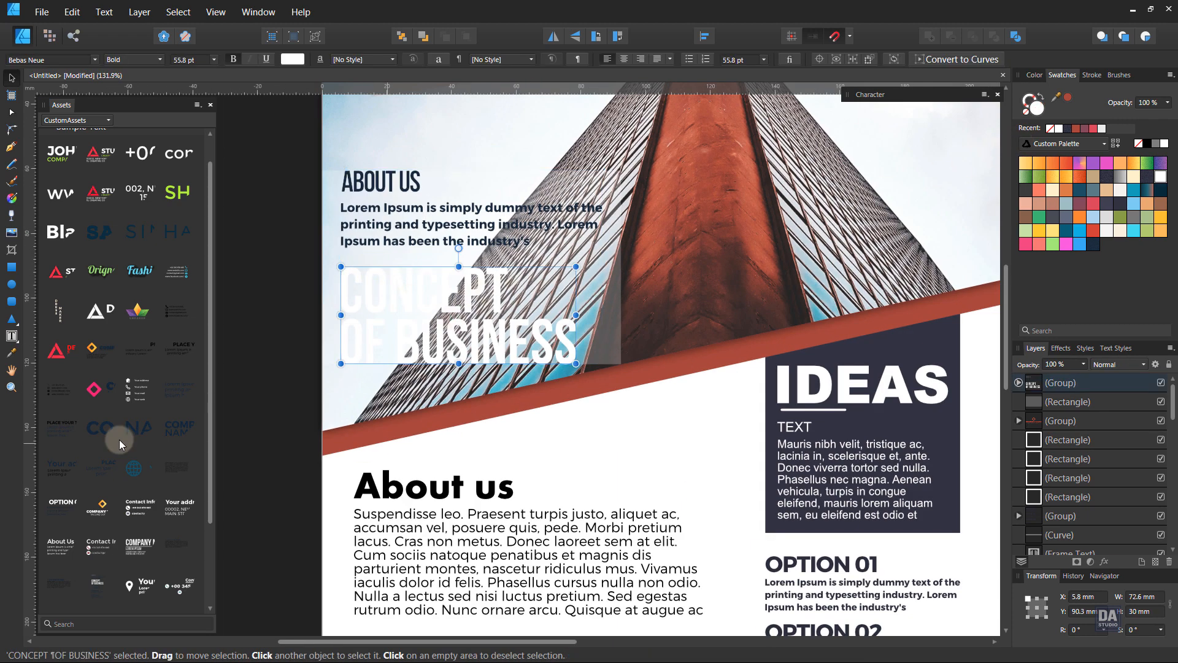
pyautogui.click(12, 353)
pyautogui.click(628, 262)
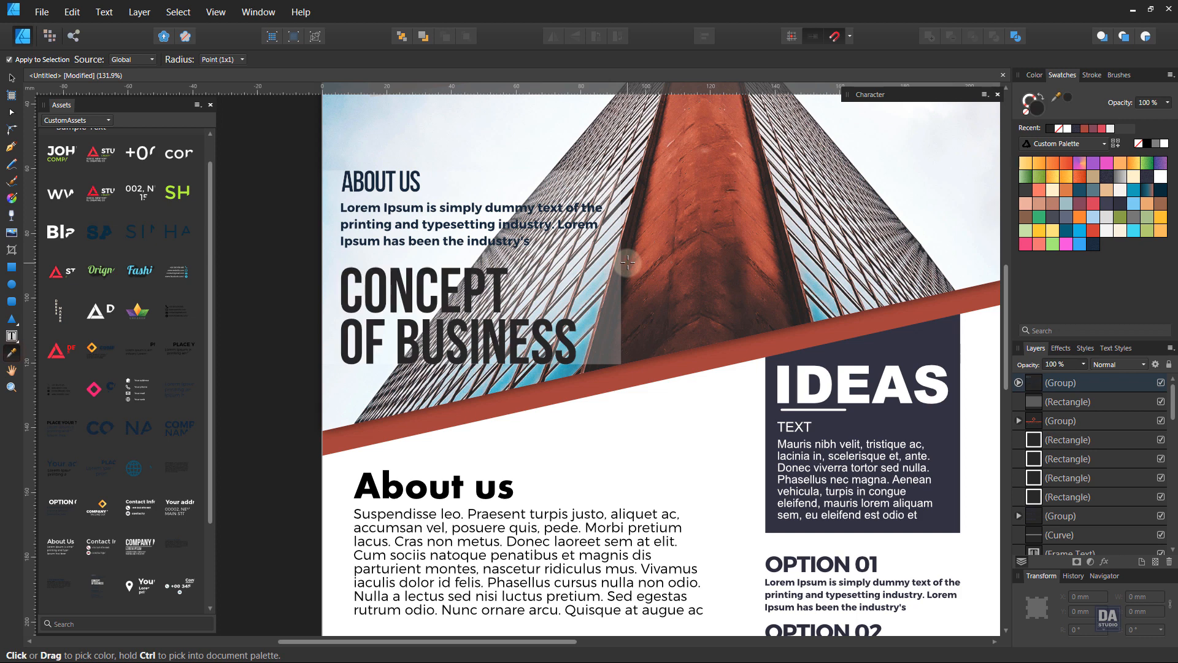
pyautogui.click(12, 78)
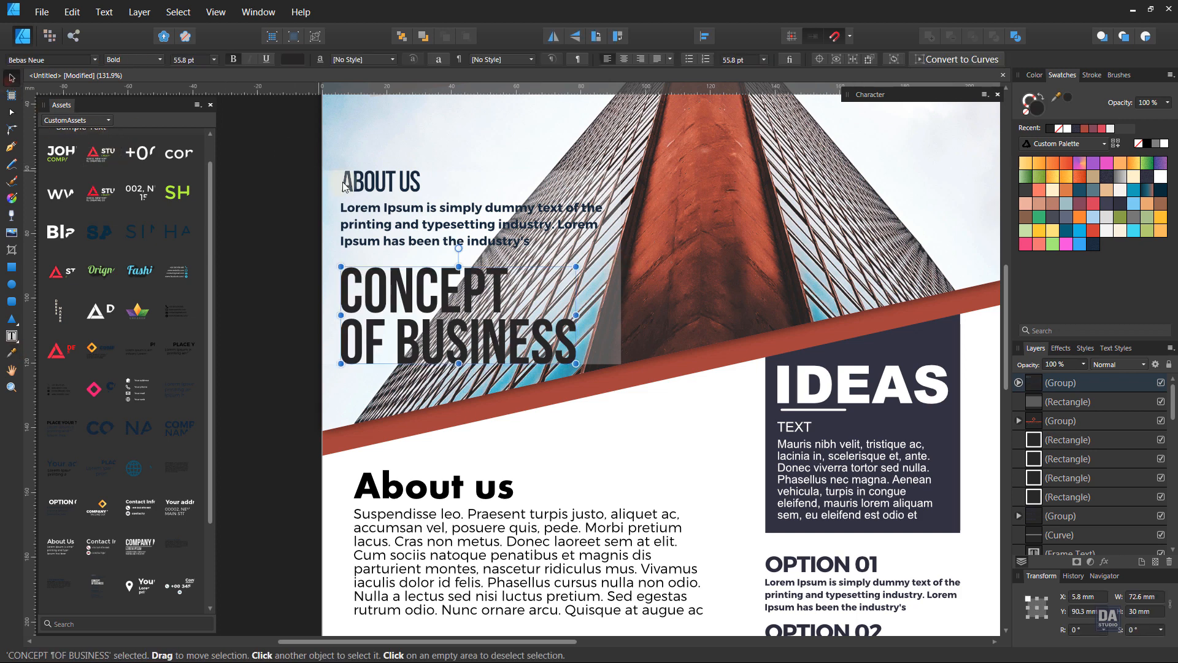
# Replace the "ABOUT US" heading above the photo paragraph with "YOUR TEXT"
pyautogui.tripleClick(367, 184)
pyautogui.write('YOUR TEXT')
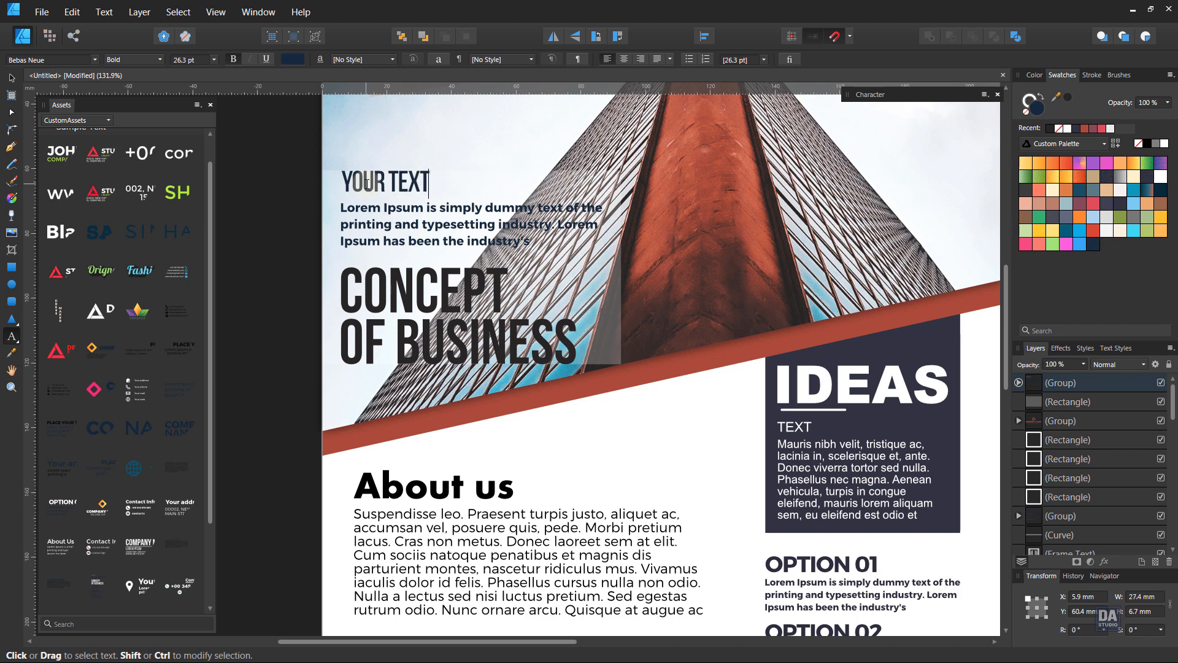
pyautogui.press('Escape')
# Extend the translucent rectangle's upper edge and move the text group up inside it to about Y 55.7 mm
pyautogui.click(551, 194)
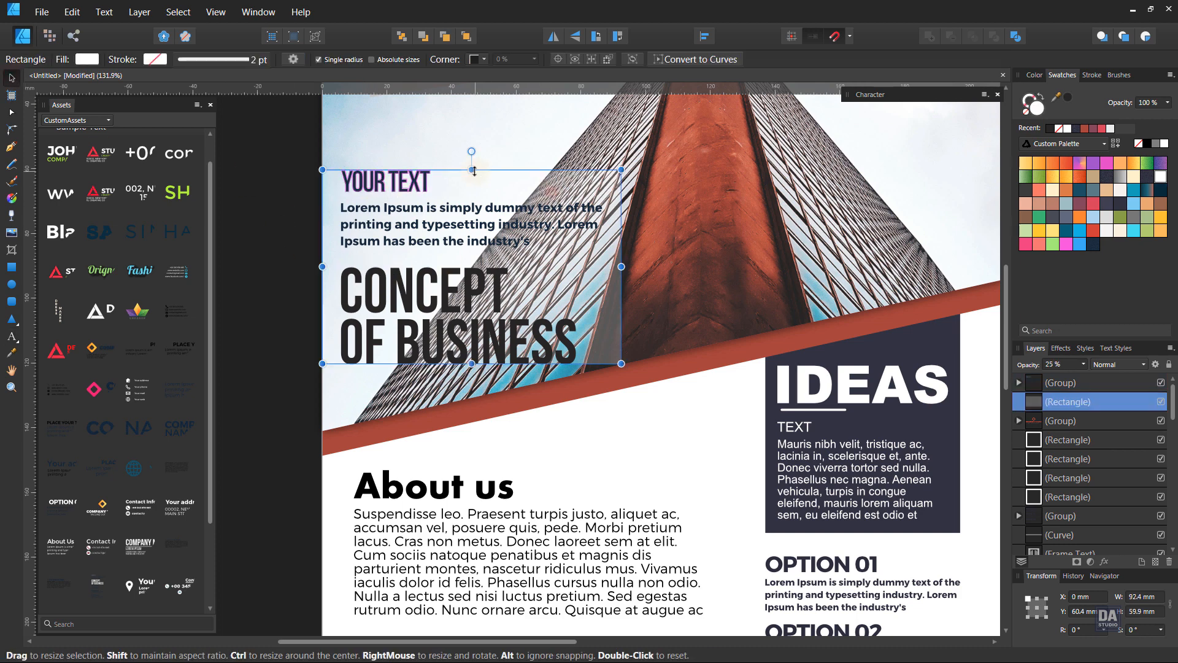
pyautogui.moveTo(472, 170); pyautogui.dragTo(472, 153)
pyautogui.click(468, 309)
pyautogui.moveTo(468, 308); pyautogui.dragTo(464, 296)
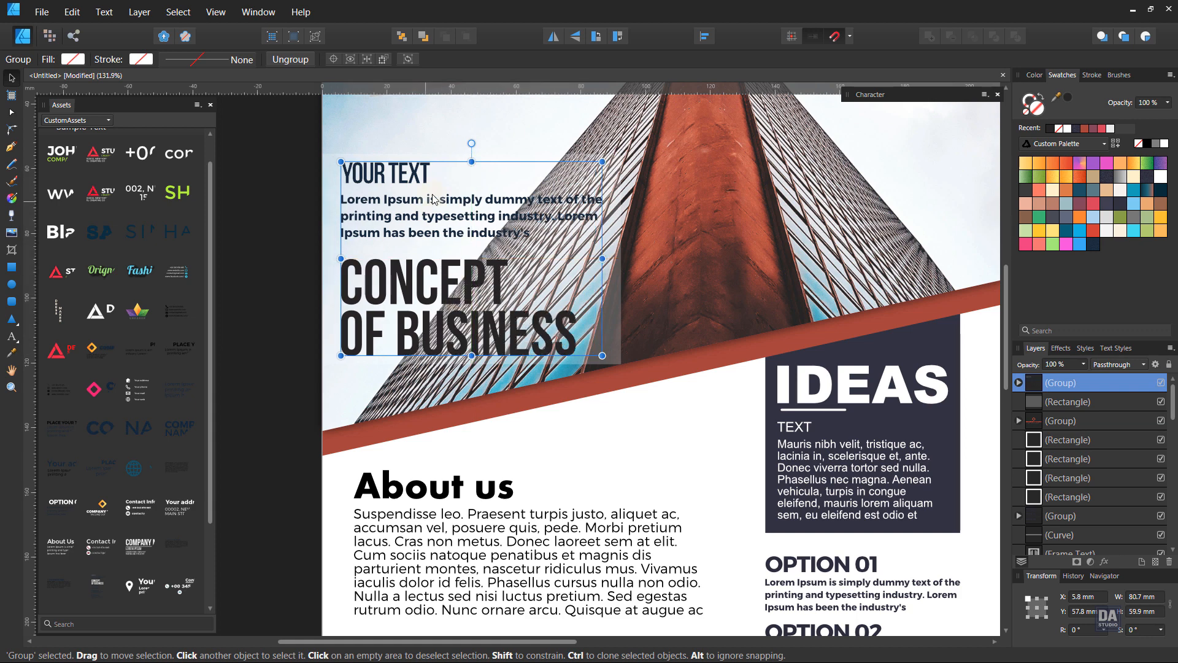
pyautogui.click(473, 155)
pyautogui.moveTo(475, 155); pyautogui.dragTo(475, 141)
pyautogui.moveTo(453, 284); pyautogui.dragTo(453, 277)
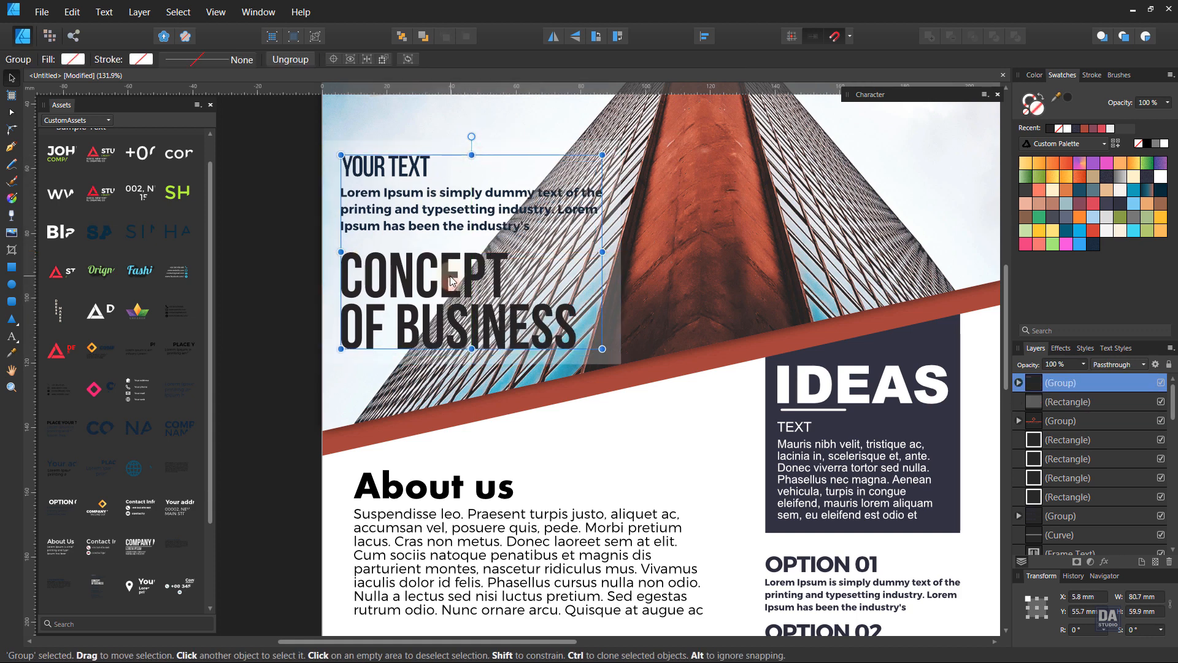
# Shift the "CONCEPT OF BUSINESS" text group slightly right within the translucent rectangle and deselect everything
pyautogui.click(279, 311)
pyautogui.scroll(-5, 278, 310)
pyautogui.scroll(2, 651, 390)
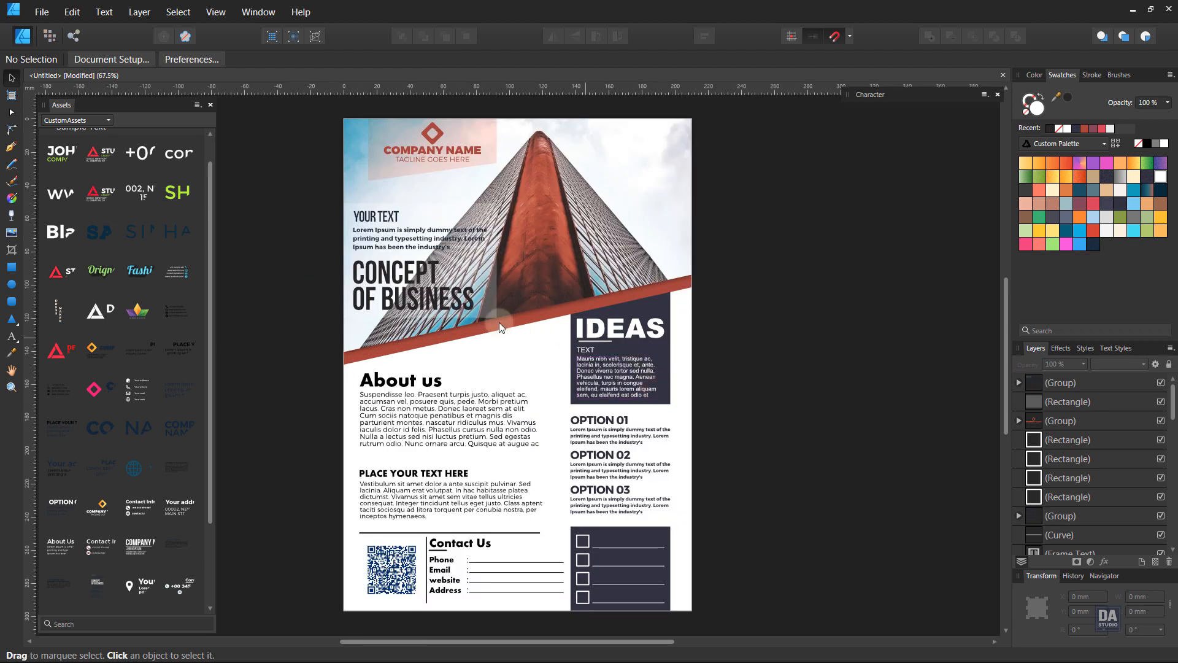
pyautogui.moveTo(460, 304); pyautogui.dragTo(470, 304)
pyautogui.click(493, 275)
pyautogui.moveTo(497, 263)
pyautogui.mouseDown()
pyautogui.moveTo(509, 263)
pyautogui.moveTo(496, 263)
pyautogui.mouseUp()
pyautogui.click(798, 314)
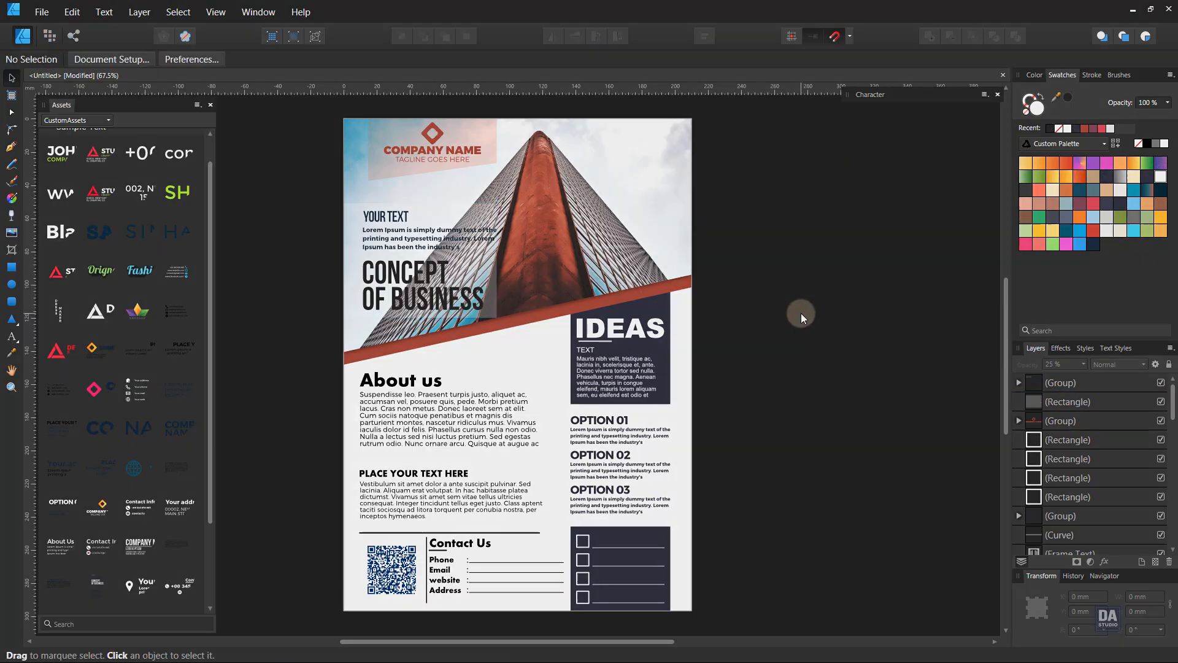